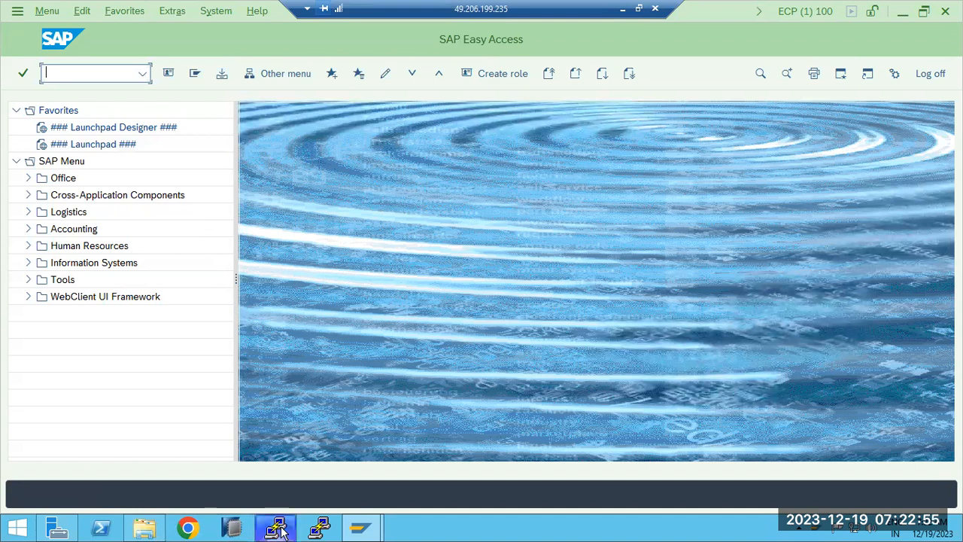
- Minimize the remote SAP Easy Access session to show the DB REFRESH pre-steps diagram in Paint
{"action": "left_click", "coordinate": [389, 174]}
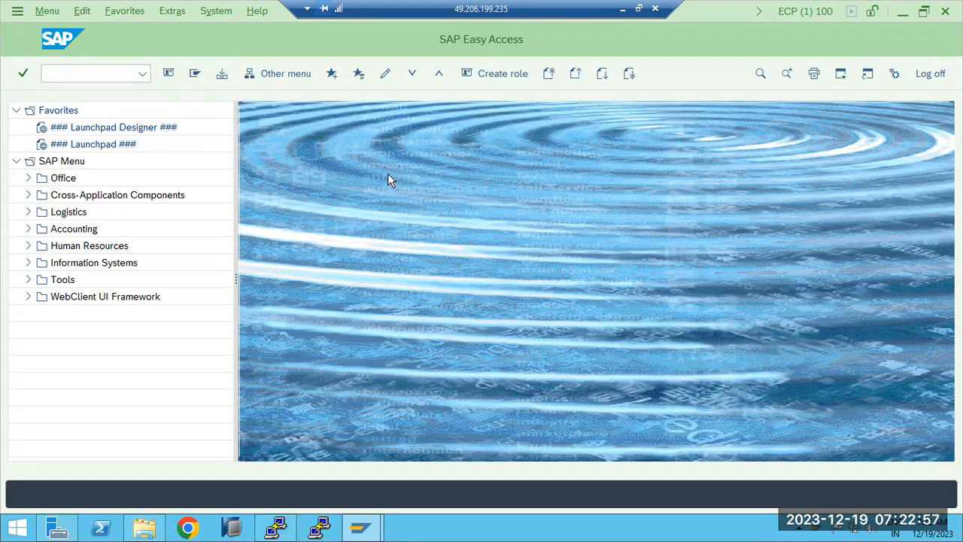
{"action": "left_click", "coordinate": [58, 75]}
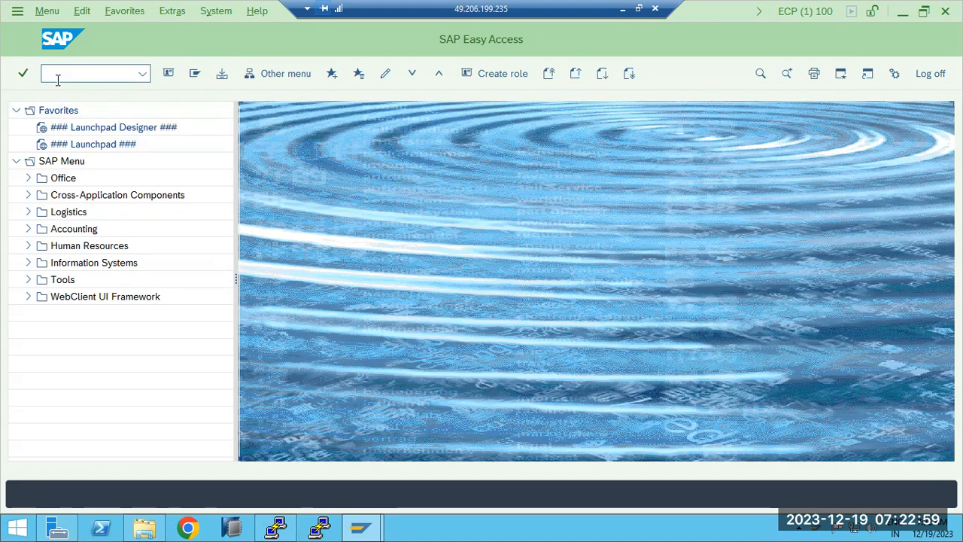
{"action": "left_click", "coordinate": [622, 8]}
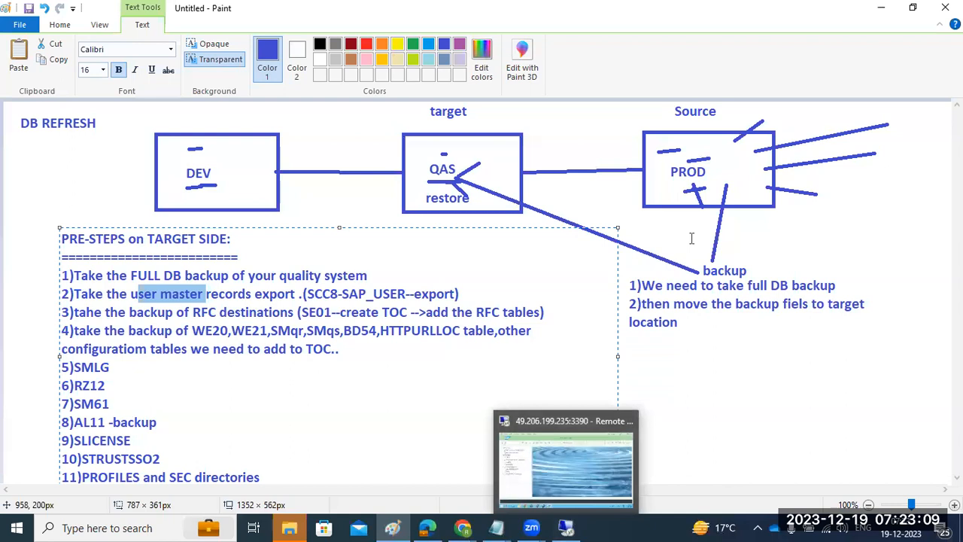
- Add text labels 'ECP' beside the PROD box and 'ECD' below the QAS box
{"action": "left_click", "coordinate": [764, 211]}
{"action": "type", "text": "ECP"}
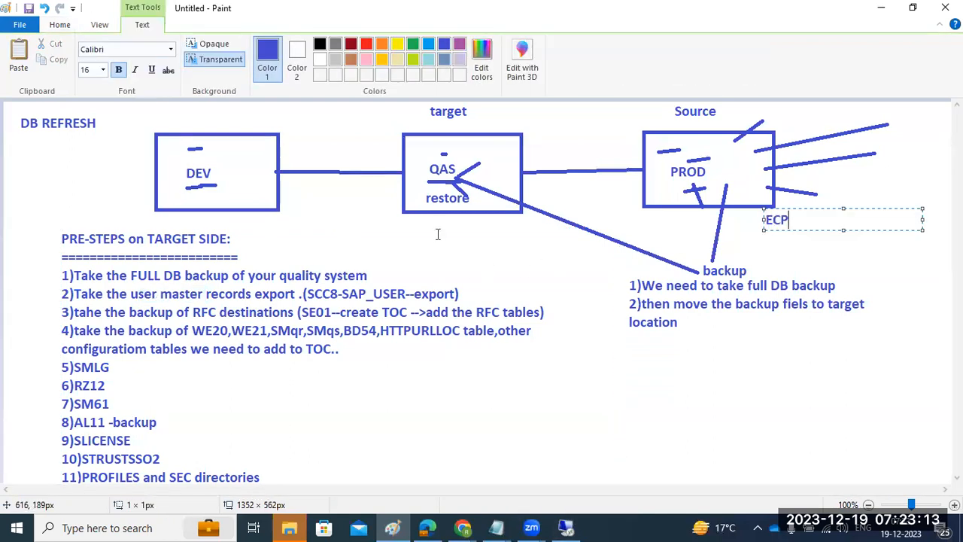
{"action": "left_click_drag", "start_coordinate": [436, 224], "coordinate": [515, 242]}
{"action": "type", "text": "ECD"}
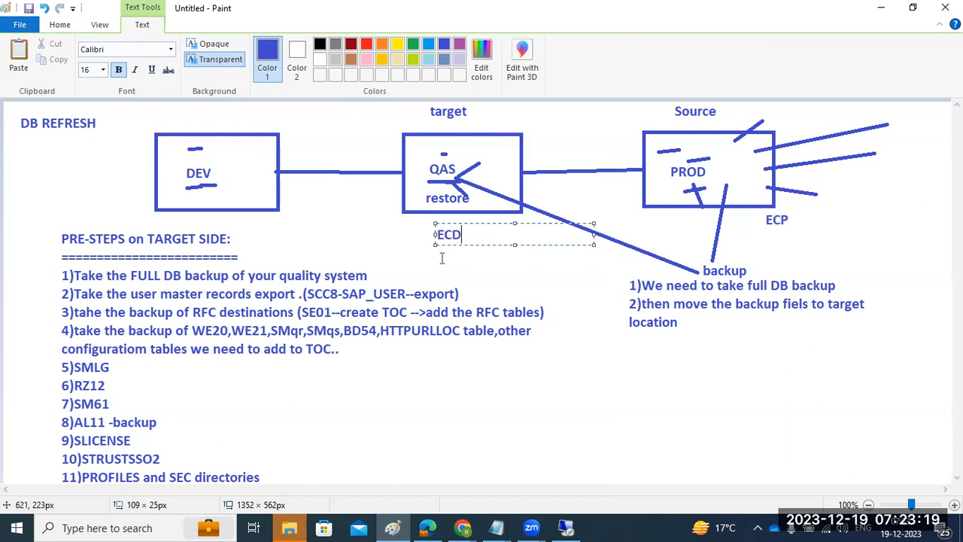
- Open the SAP NW development entry in SAP Logon to reach the ECD logon screen
{"action": "left_click", "coordinate": [566, 526]}
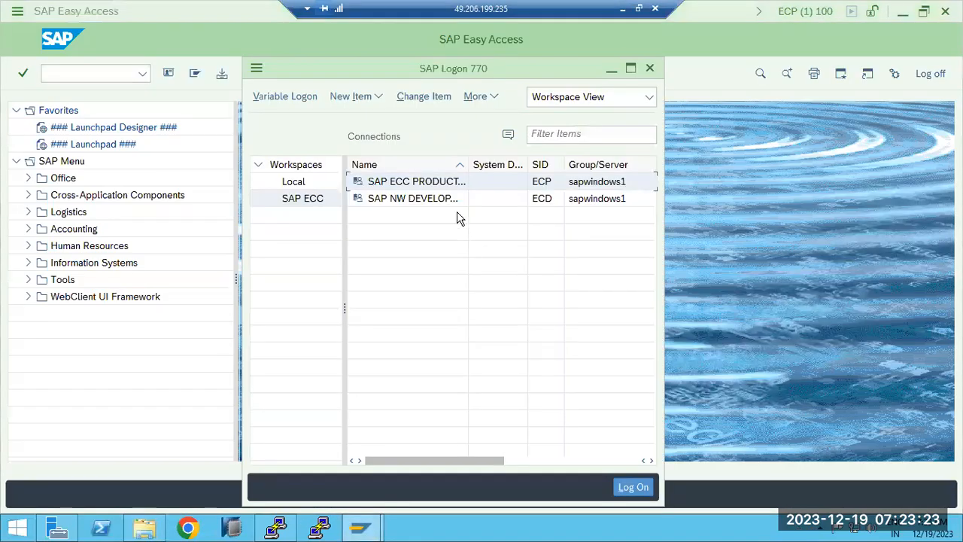
{"action": "left_click", "coordinate": [441, 198]}
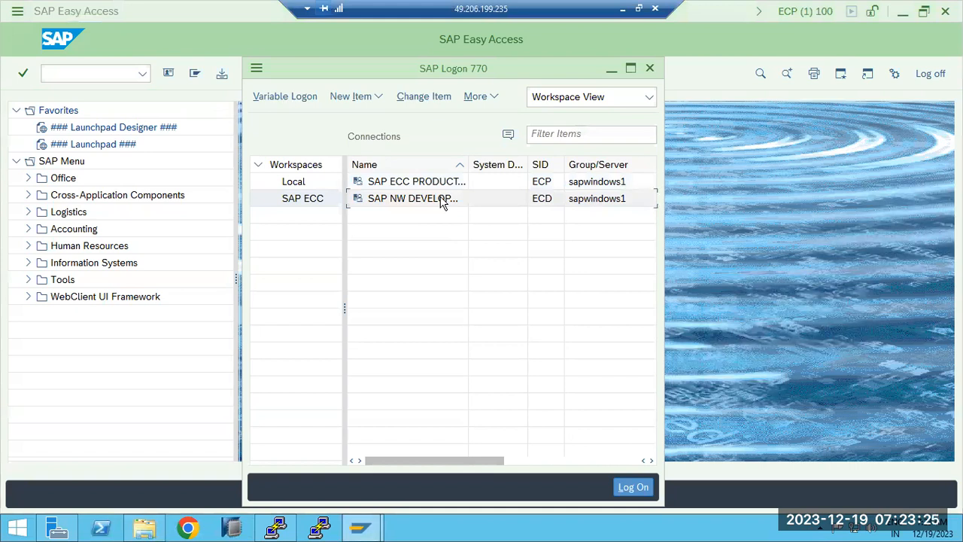
{"action": "double_click", "coordinate": [441, 198]}
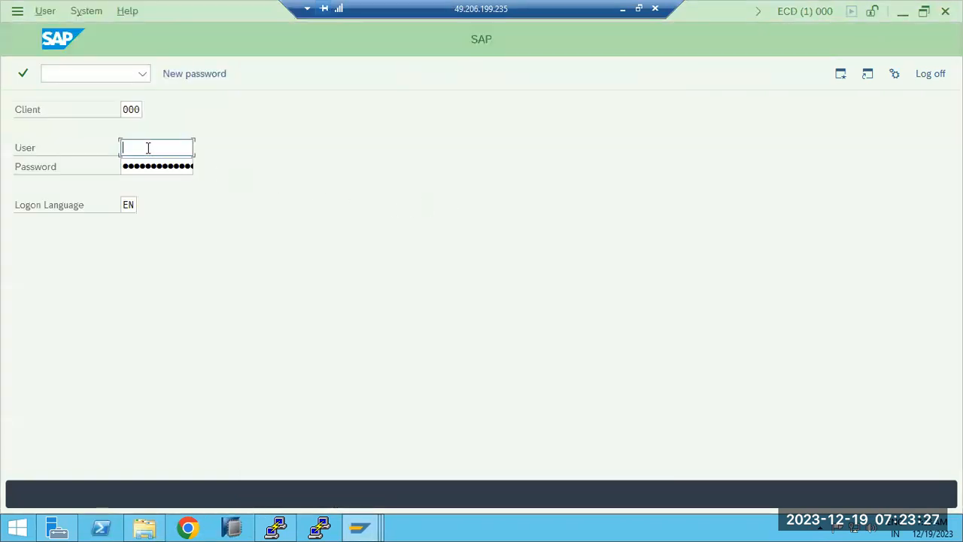
- Attempt the ECD client 000 logon as user basis, then enter user DDIC after the lockout
{"action": "type", "text": "basis"}
{"action": "key", "text": "Tab"}
{"action": "key", "text": "Return"}
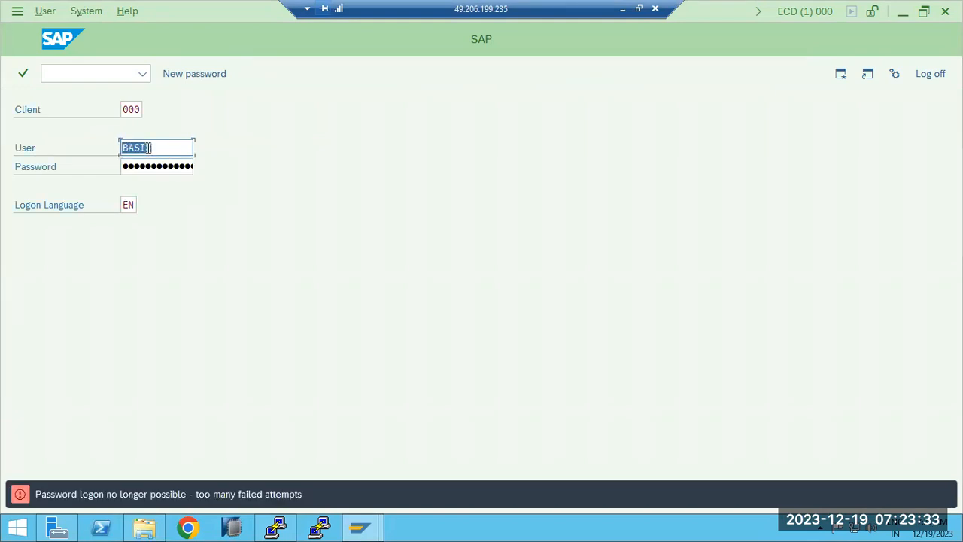
{"action": "type", "text": "ddic"}
{"action": "key", "text": "Tab"}
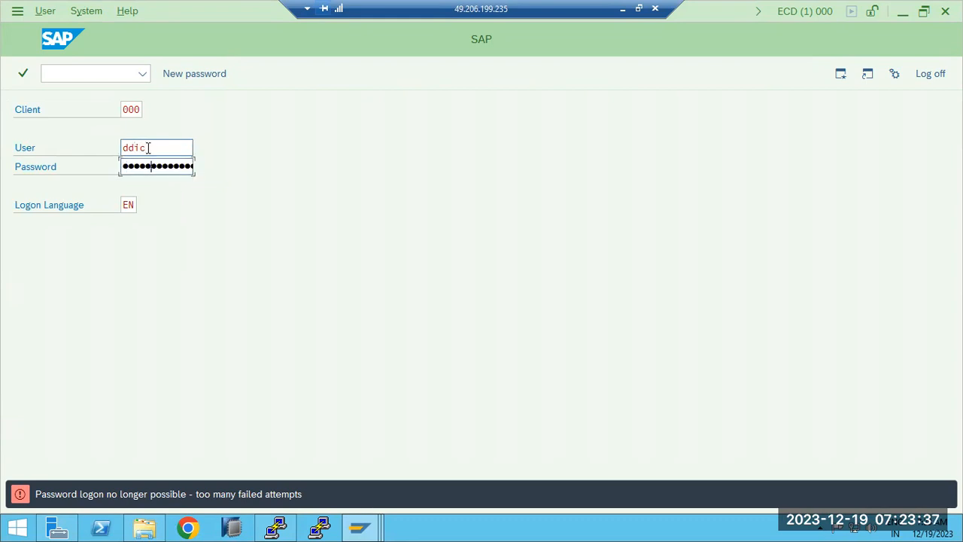
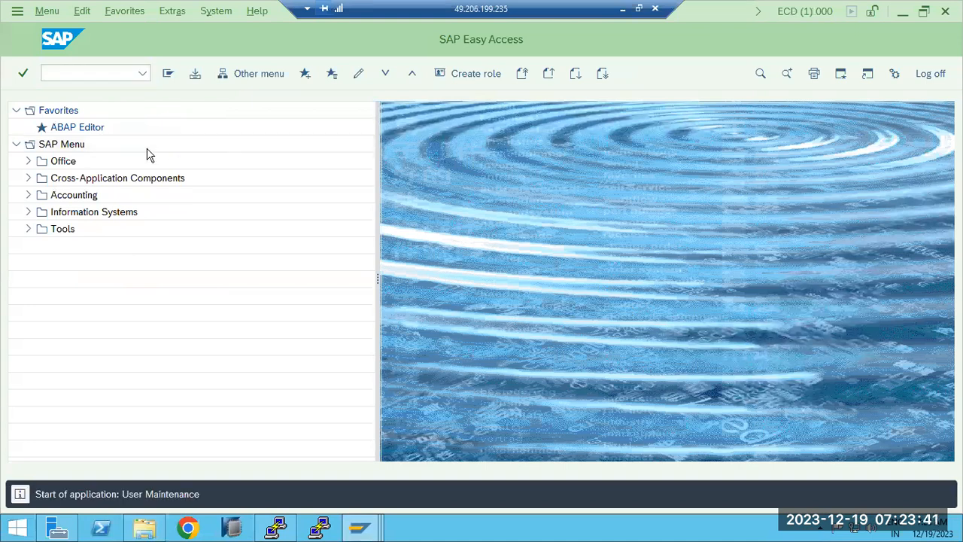
- Unlock the user basis in SU01 after its failed-logon lock
{"action": "type", "text": "ba"}
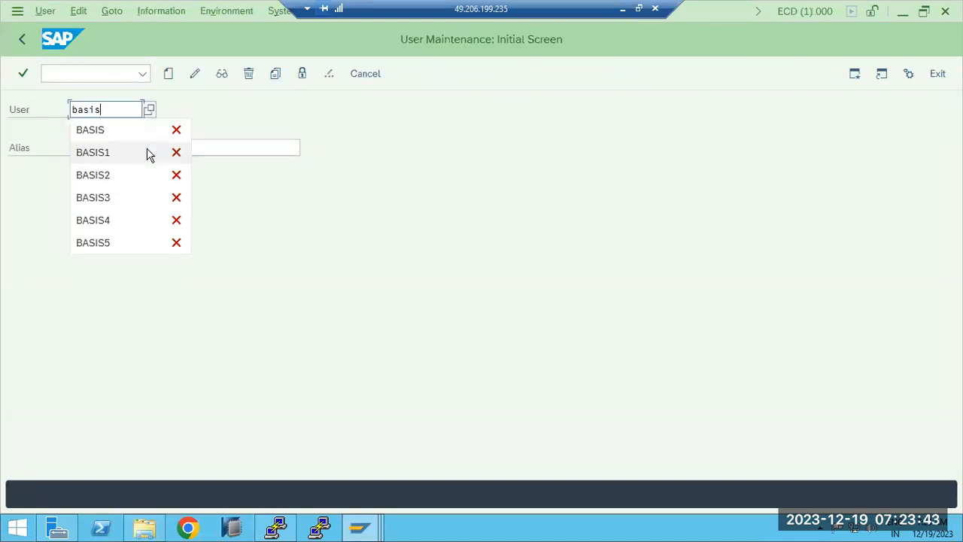
{"action": "type", "text": "sis"}
{"action": "left_click", "coordinate": [302, 73]}
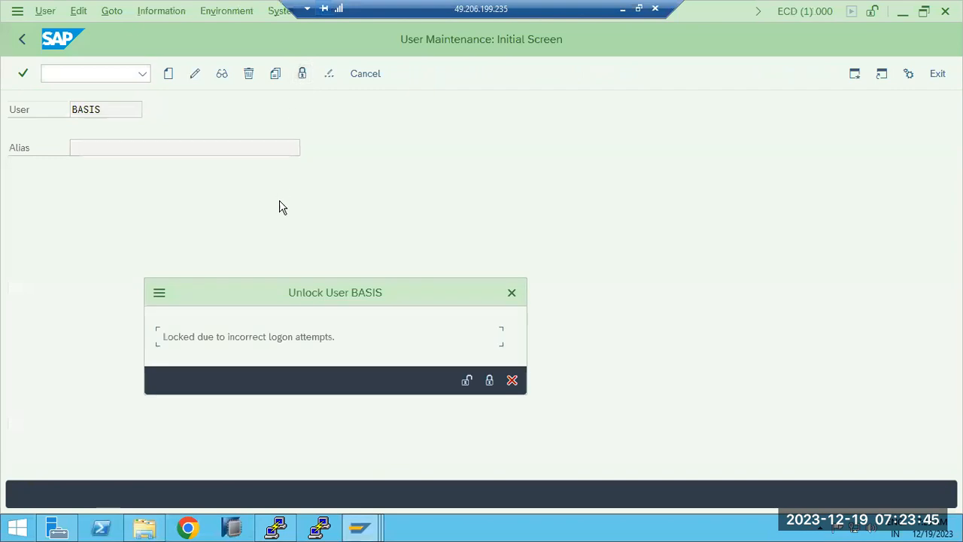
{"action": "left_click", "coordinate": [467, 380]}
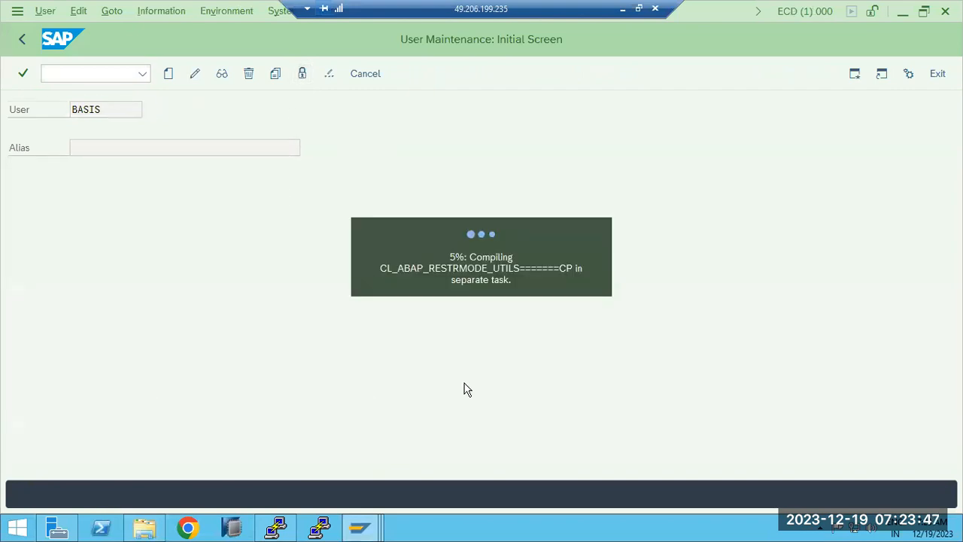
- Return to Easy Access and log off the ECD session, confirming with Yes
{"action": "left_click", "coordinate": [21, 45]}
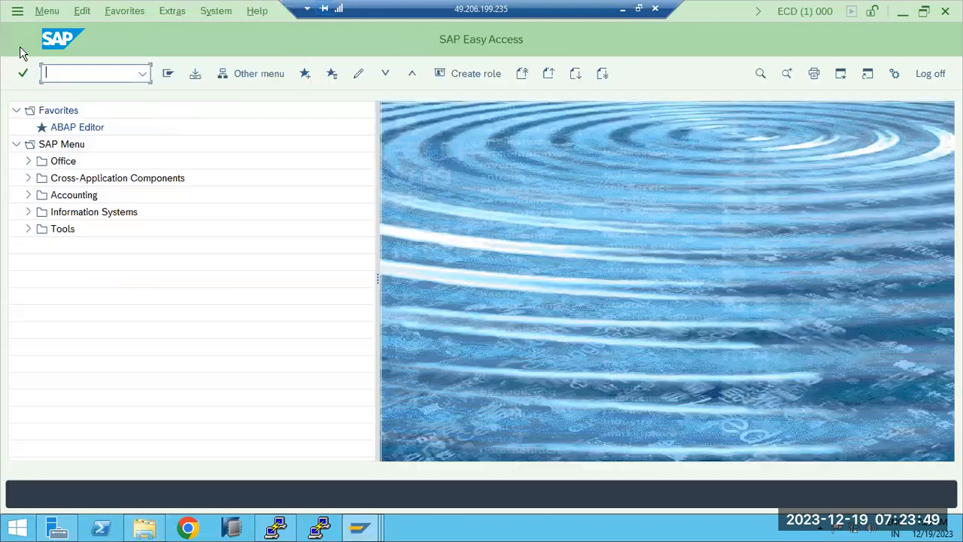
{"action": "left_click", "coordinate": [931, 73]}
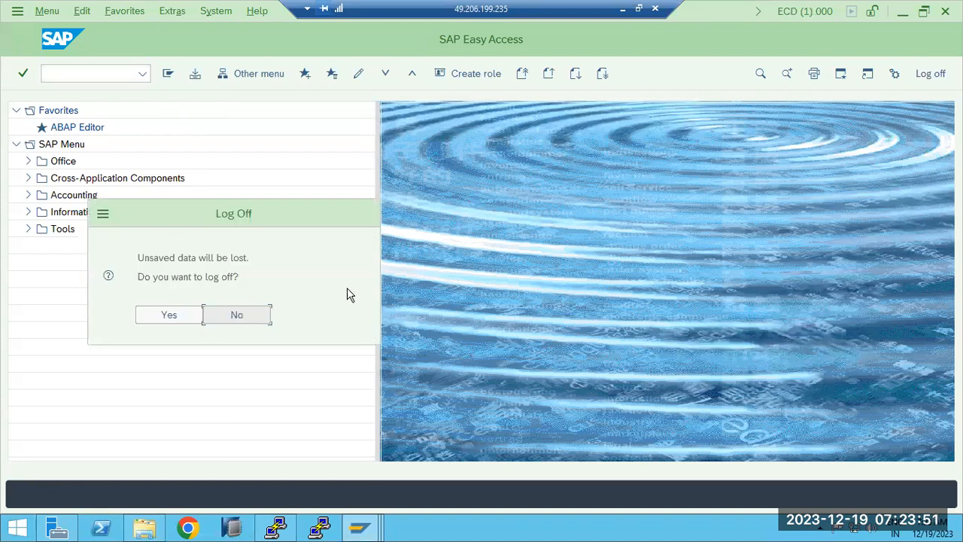
{"action": "left_click", "coordinate": [174, 316]}
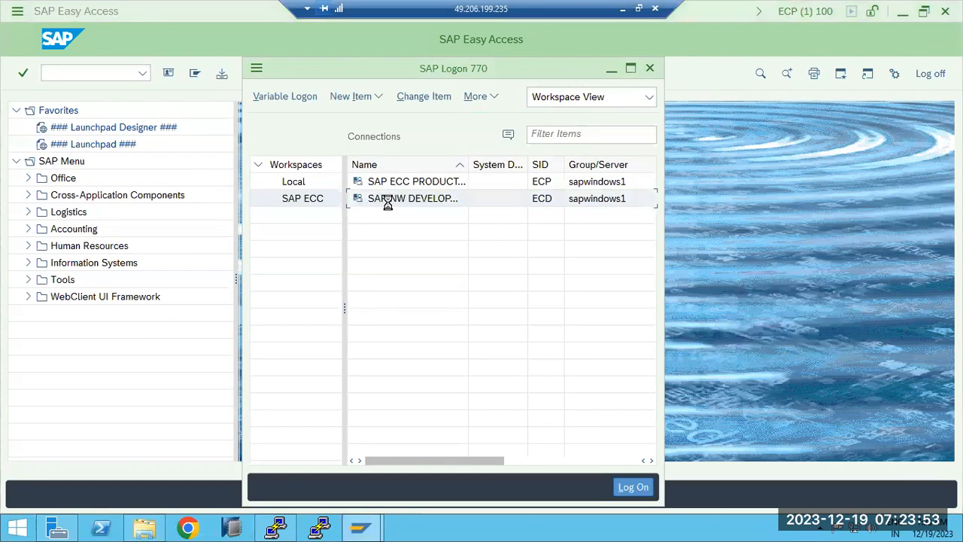
- Try logging on to the ECD connection again, re-entering the user and password after rejection
{"action": "double_click", "coordinate": [385, 202]}
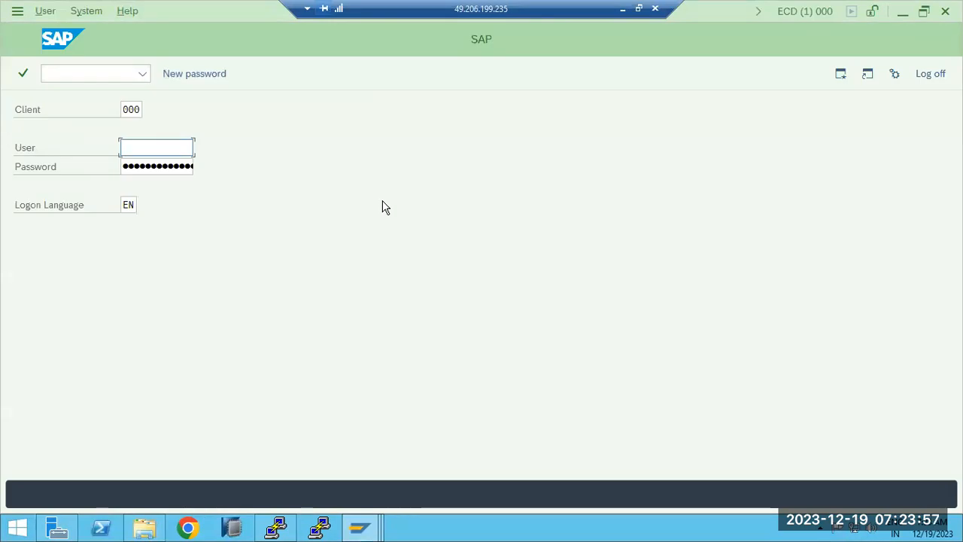
{"action": "type", "text": "basis"}
{"action": "key", "text": "Tab"}
{"action": "key", "text": "ctrl+v"}
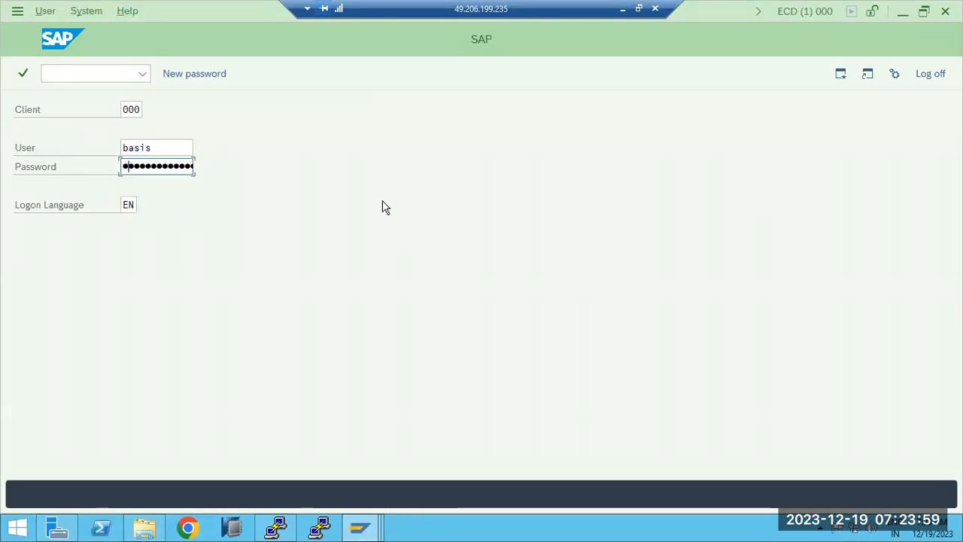
{"action": "type", "text": "•"}
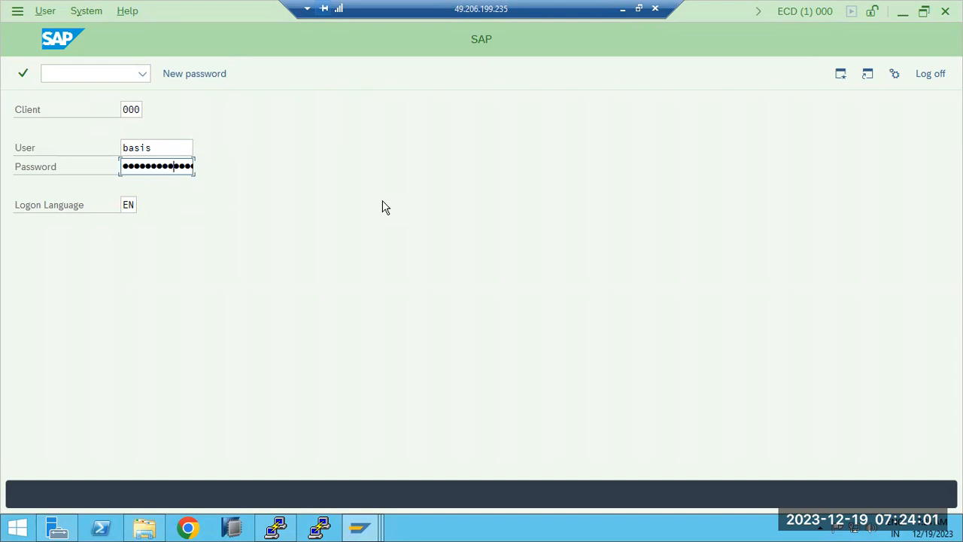
{"action": "key", "text": "Return"}
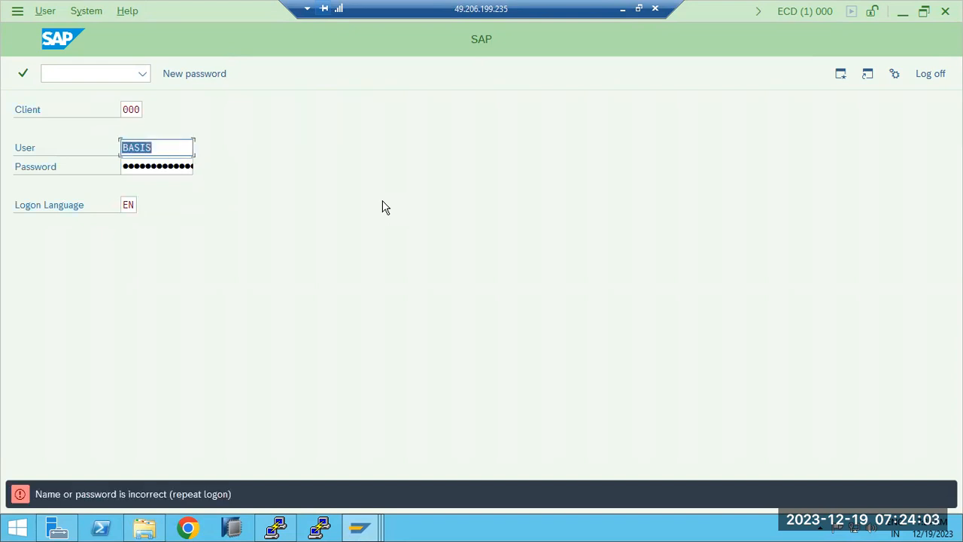
{"action": "key", "text": "Tab"}
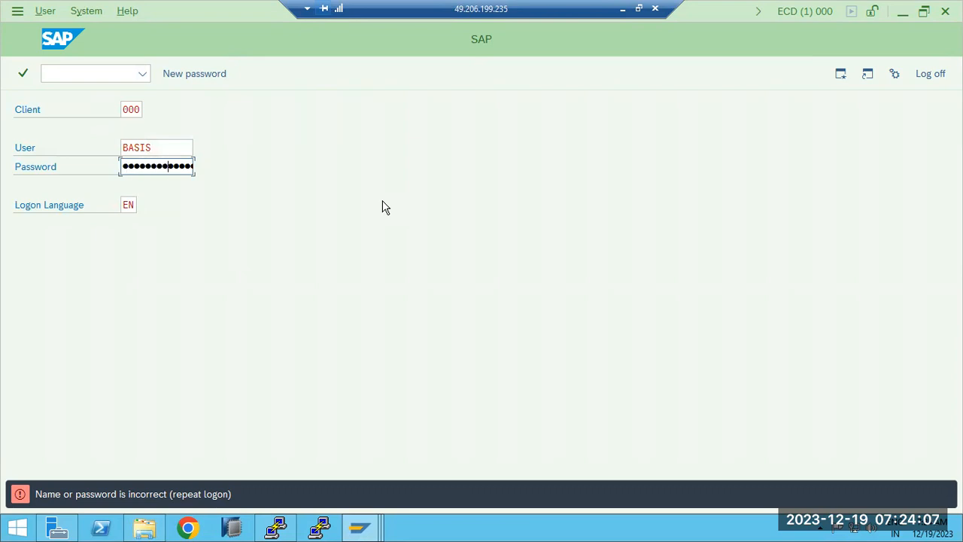
{"action": "key", "text": "shift+Tab"}
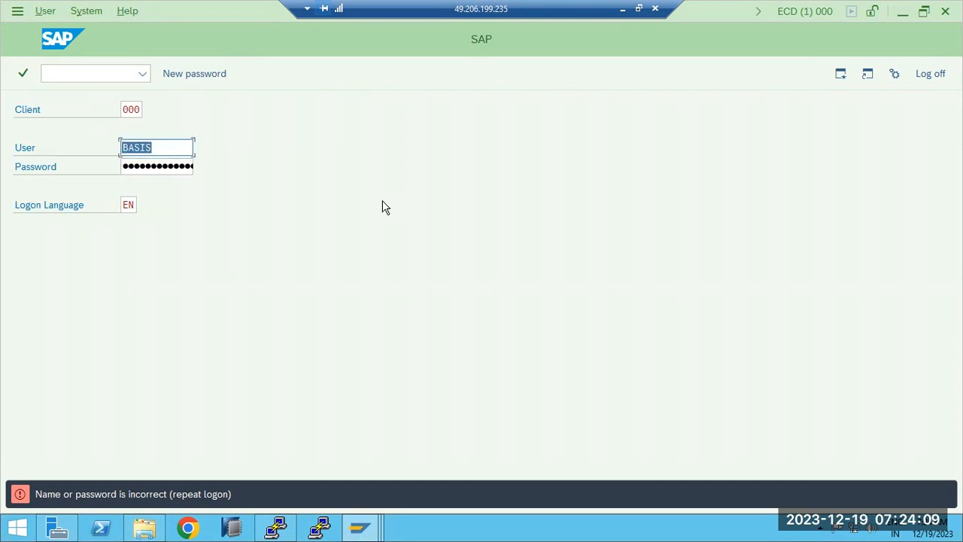
{"action": "key", "text": "Tab"}
{"action": "type", "text": "••••••"}
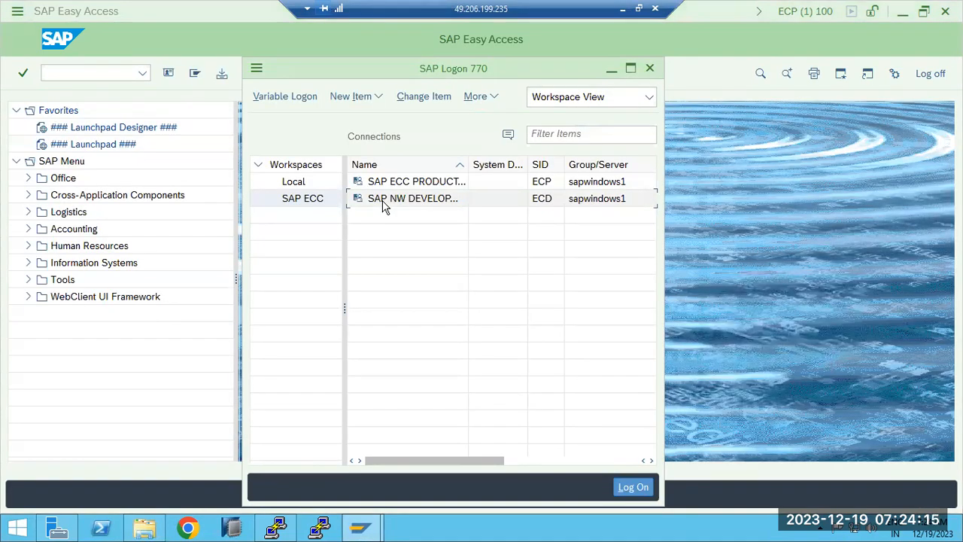
- Run SCC8 in the ECP session, dismiss the protection error, and minimize ECP
{"action": "left_click", "coordinate": [772, 233]}
{"action": "left_click", "coordinate": [88, 72]}
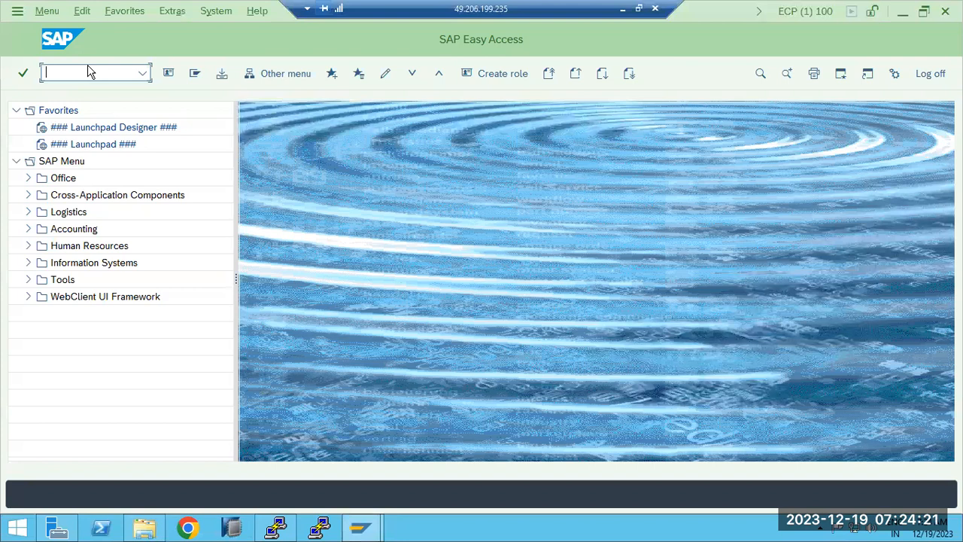
{"action": "type", "text": "8"}
{"action": "key", "text": "Return"}
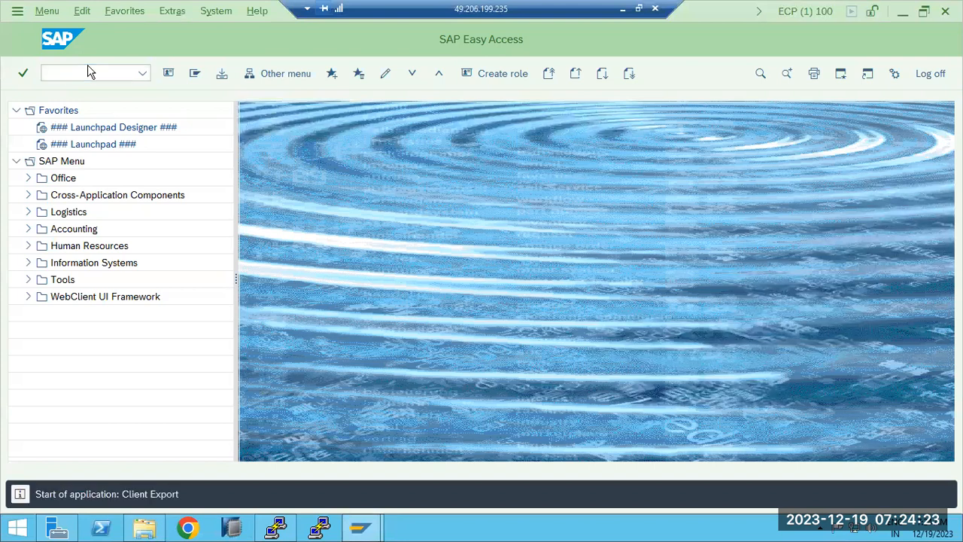
{"action": "left_click", "coordinate": [397, 499]}
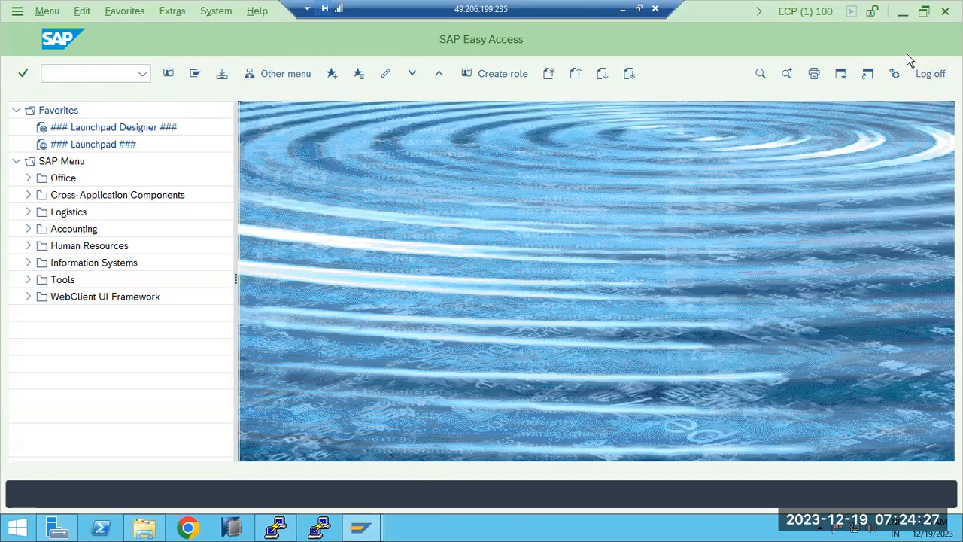
{"action": "left_click", "coordinate": [903, 14]}
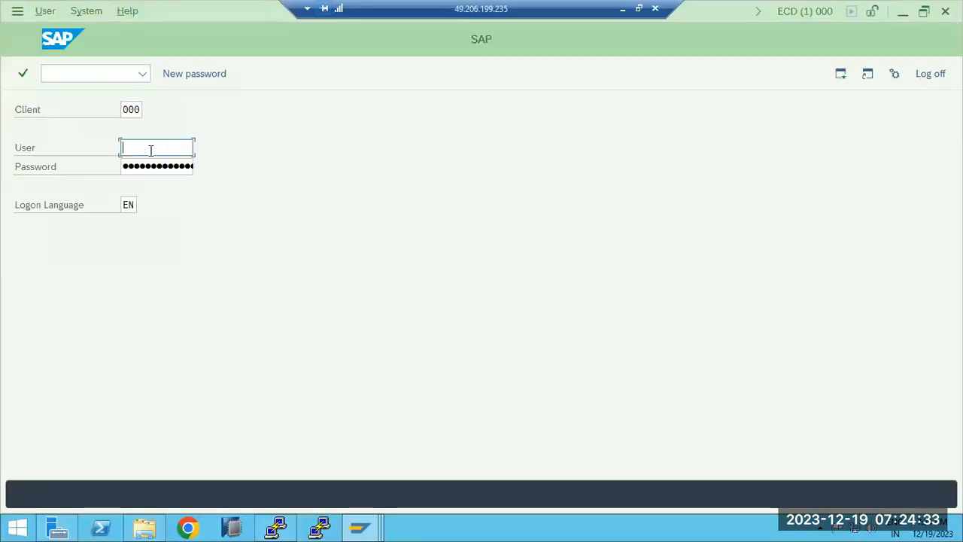
- Log on to ECD client 000 as user DDIC
{"action": "type", "text": "ddic"}
{"action": "key", "text": "Tab"}
{"action": "type", "text": "•••"}
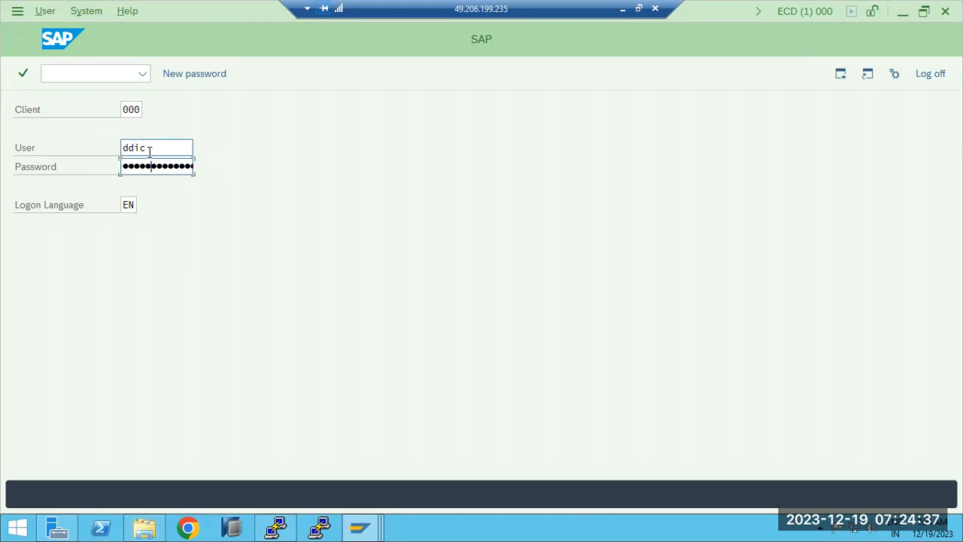
{"action": "key", "text": "Return"}
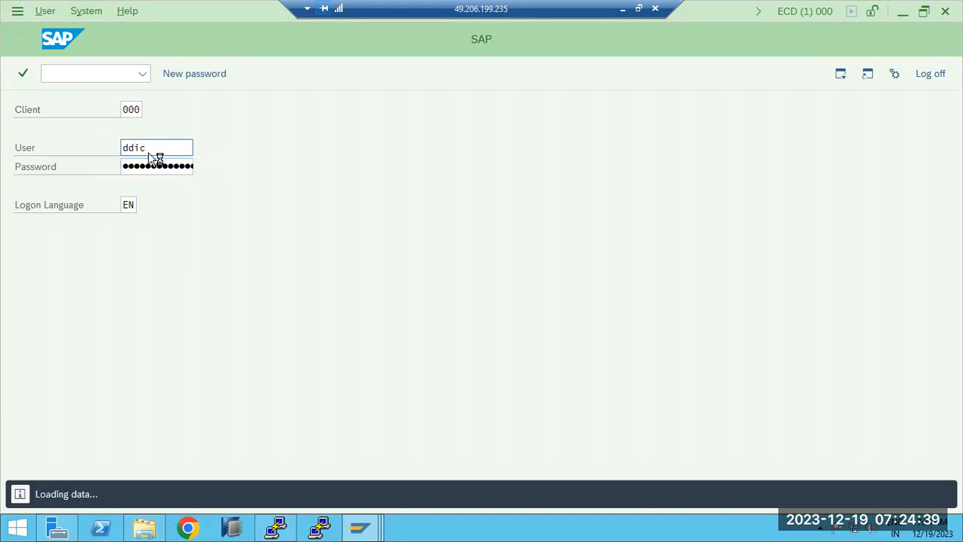
- Browse the SU01 user name search without choosing, return to Easy Access, and enter SCC8
{"action": "type", "text": "su01"}
{"action": "key", "text": "Return"}
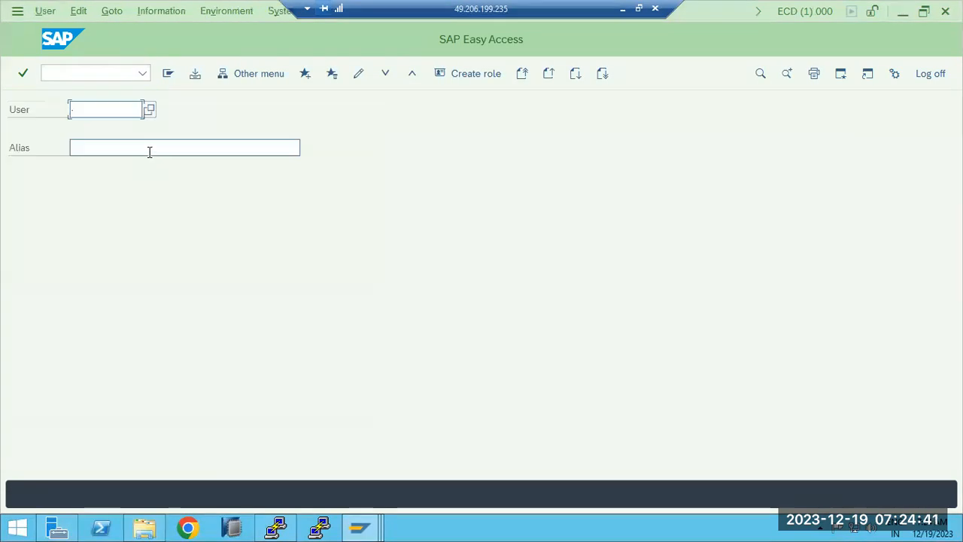
{"action": "left_click", "coordinate": [151, 110]}
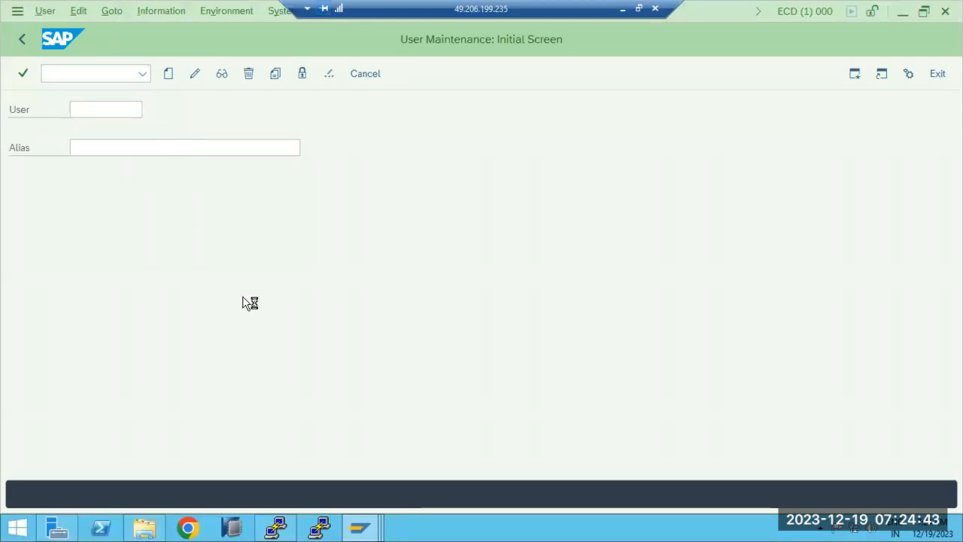
{"action": "left_click", "coordinate": [409, 498]}
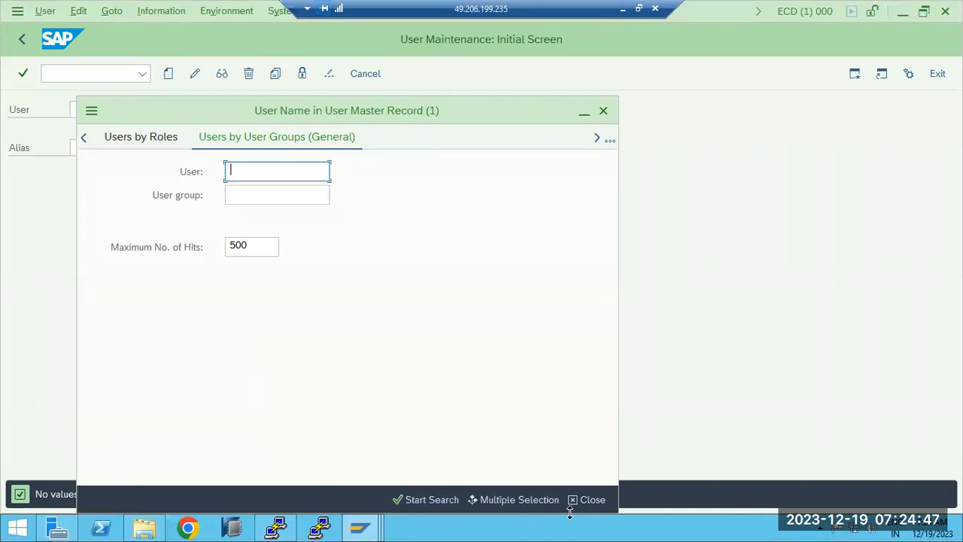
{"action": "left_click", "coordinate": [589, 500]}
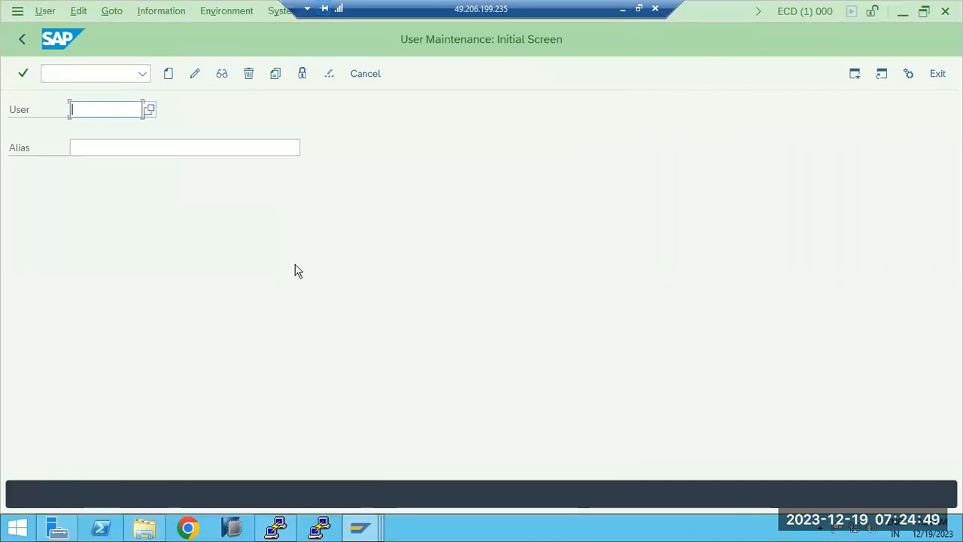
{"action": "left_click", "coordinate": [22, 40]}
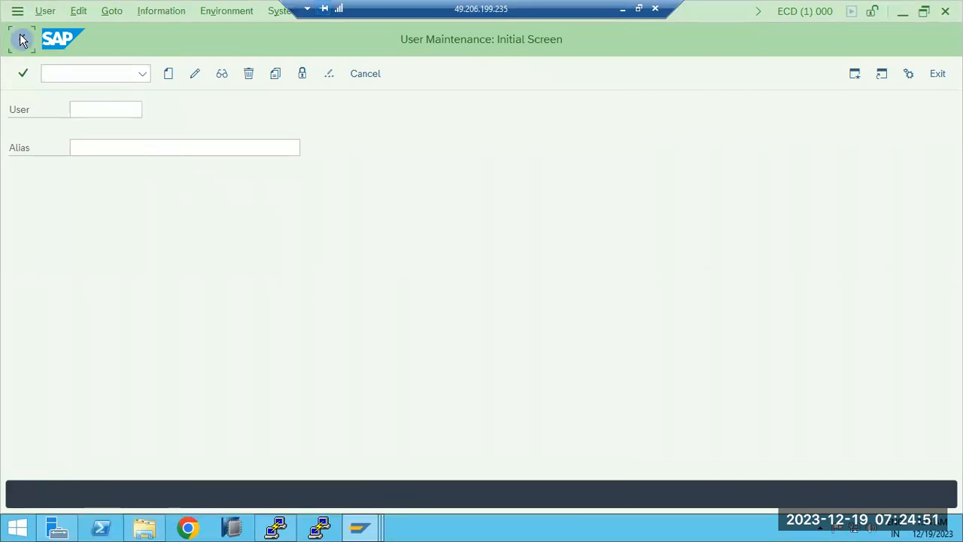
{"action": "type", "text": "s"}
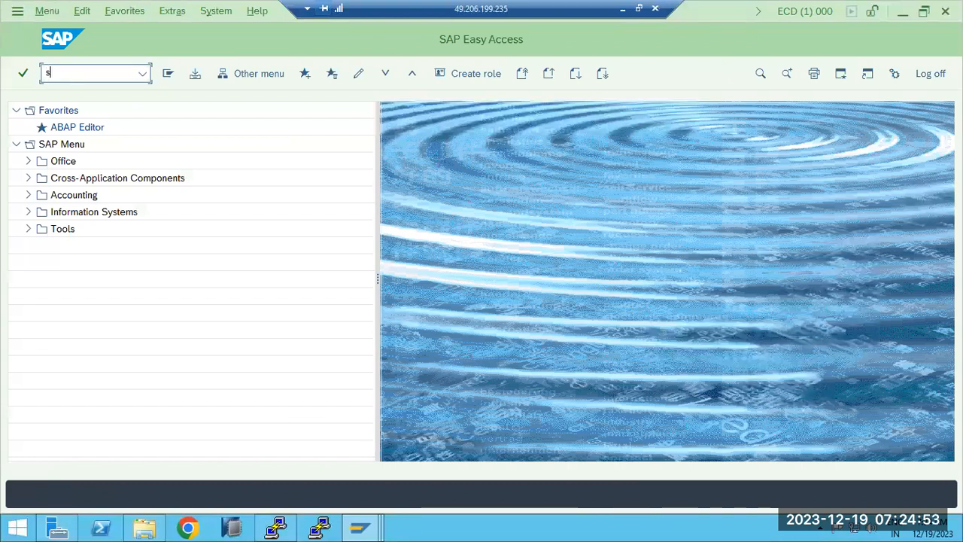
{"action": "type", "text": "cc8"}
- Start the SCC8 client export with ECD as the target system
{"action": "key", "text": "Return"}
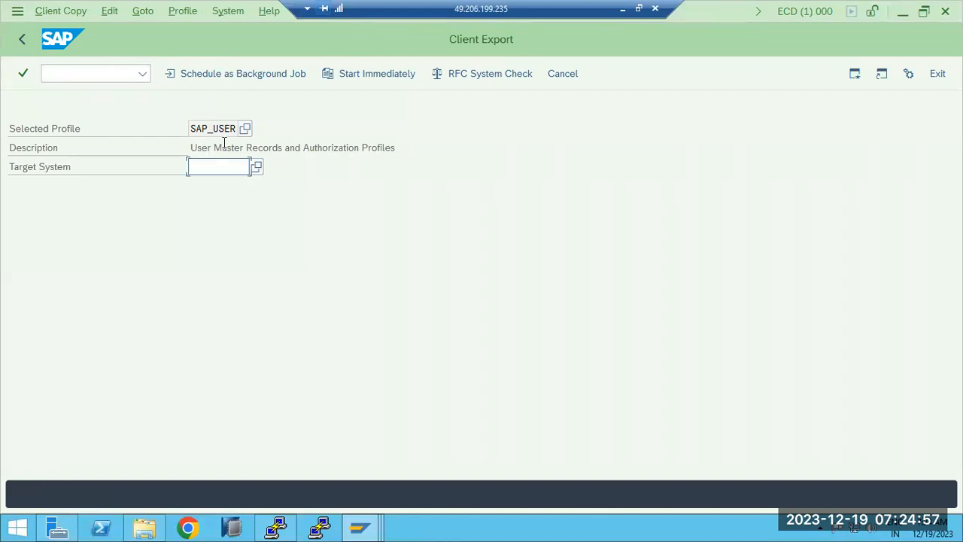
{"action": "left_click", "coordinate": [257, 167]}
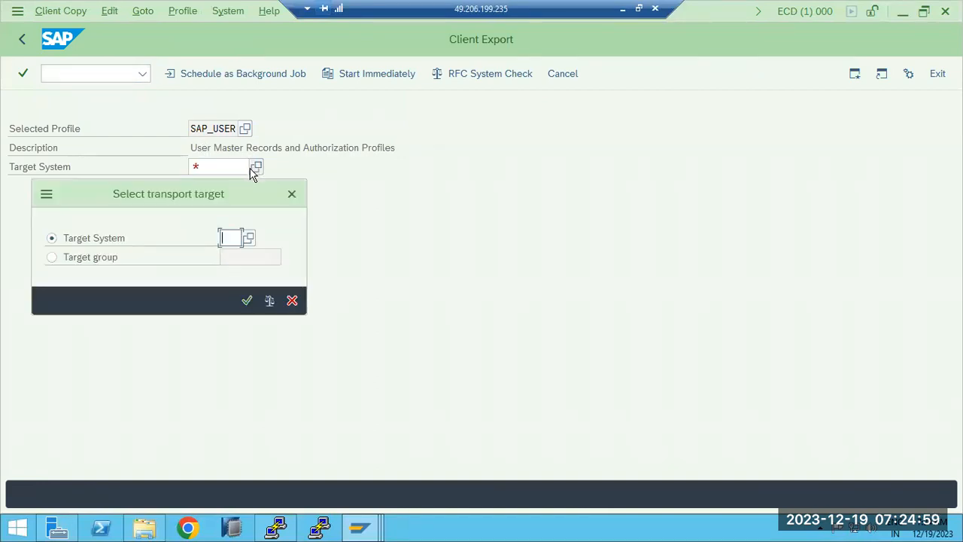
{"action": "left_click", "coordinate": [249, 238]}
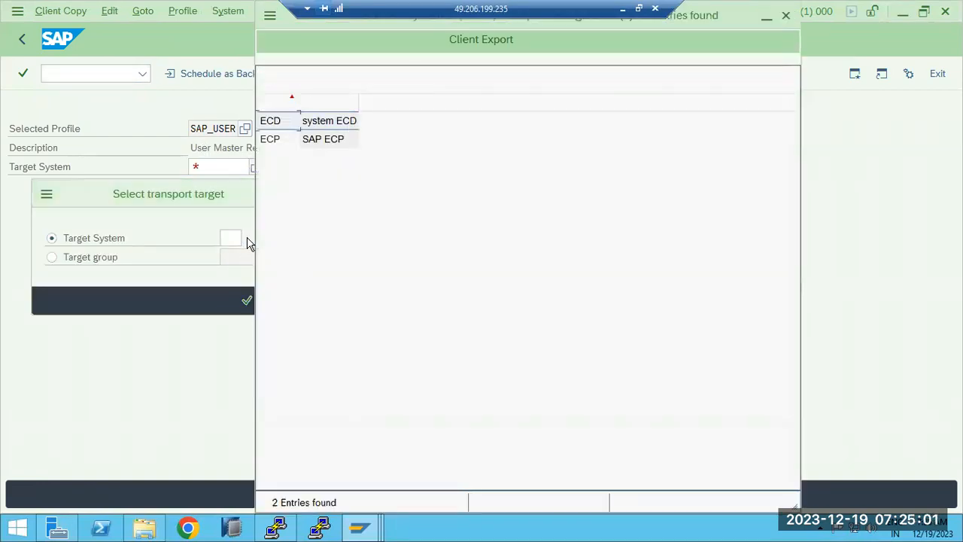
{"action": "double_click", "coordinate": [279, 124]}
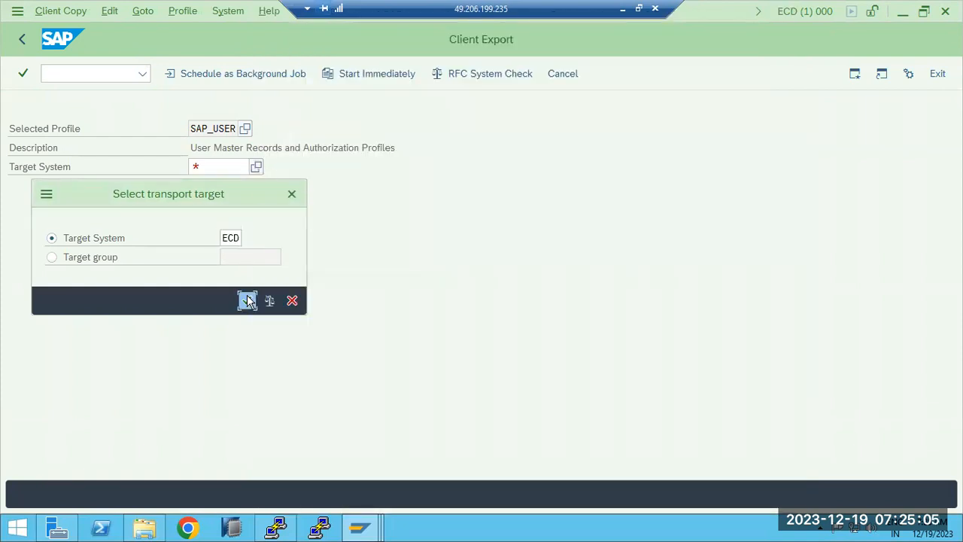
{"action": "left_click", "coordinate": [247, 301]}
- Schedule the export as an immediate background job and acknowledge the export messages
{"action": "left_click", "coordinate": [213, 80]}
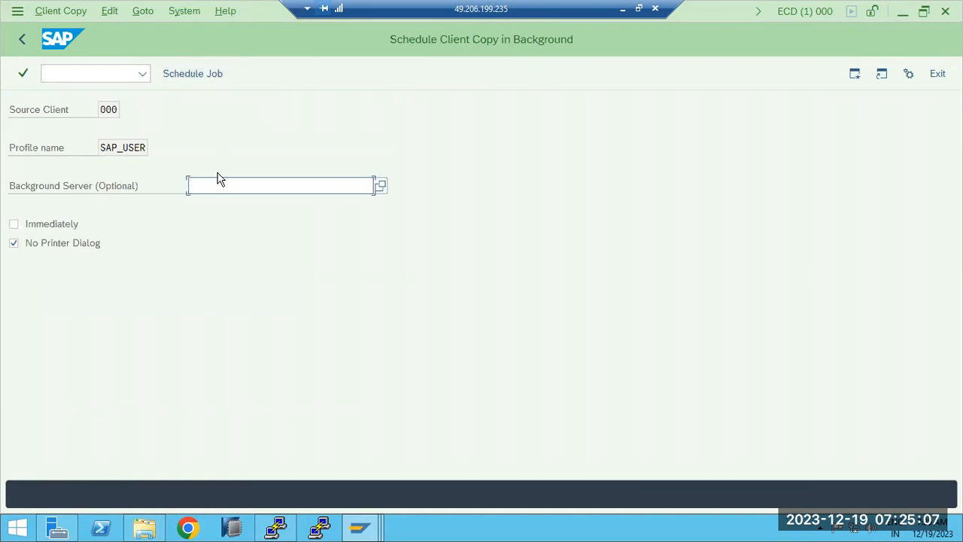
{"action": "left_click", "coordinate": [75, 225]}
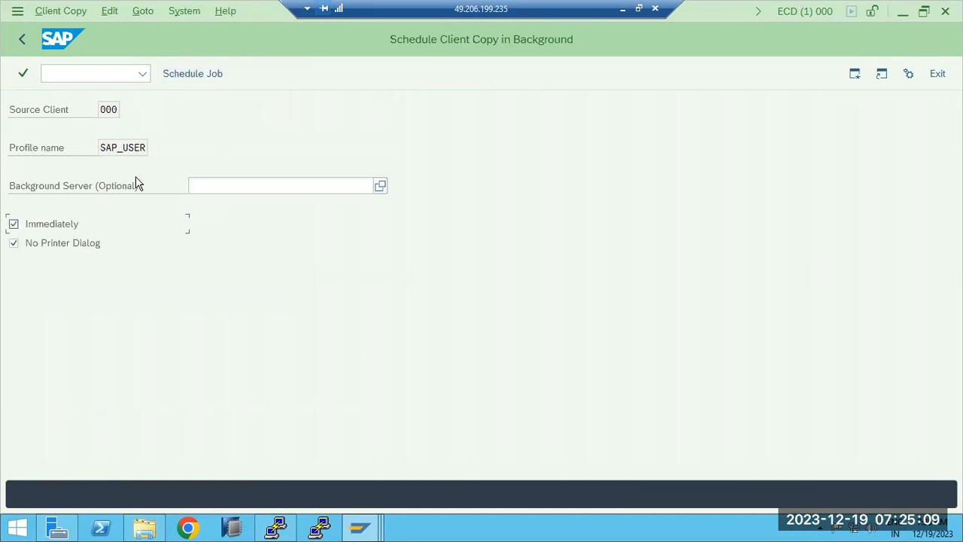
{"action": "left_click", "coordinate": [178, 73]}
{"action": "left_click", "coordinate": [255, 447]}
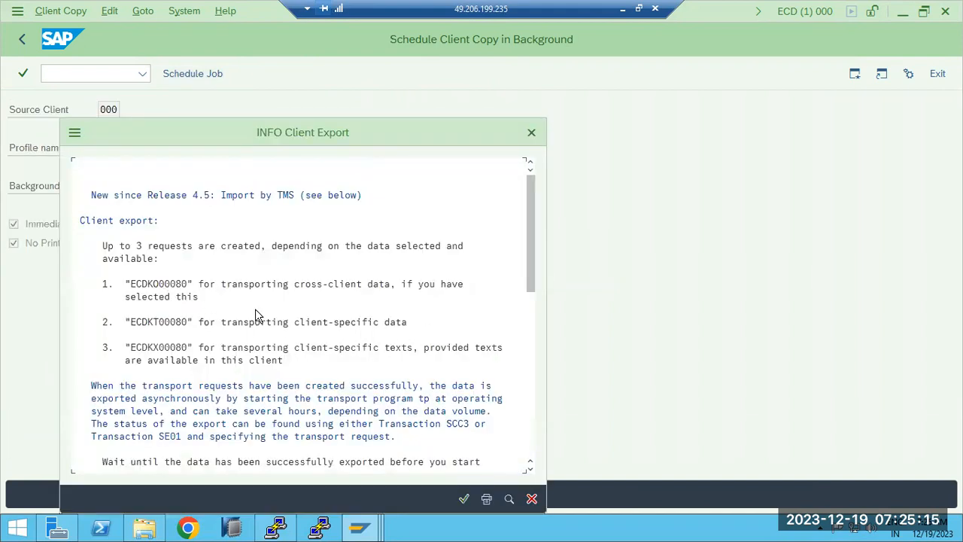
{"action": "left_click", "coordinate": [130, 284]}
{"action": "left_click", "coordinate": [463, 499]}
{"action": "left_click", "coordinate": [402, 498]}
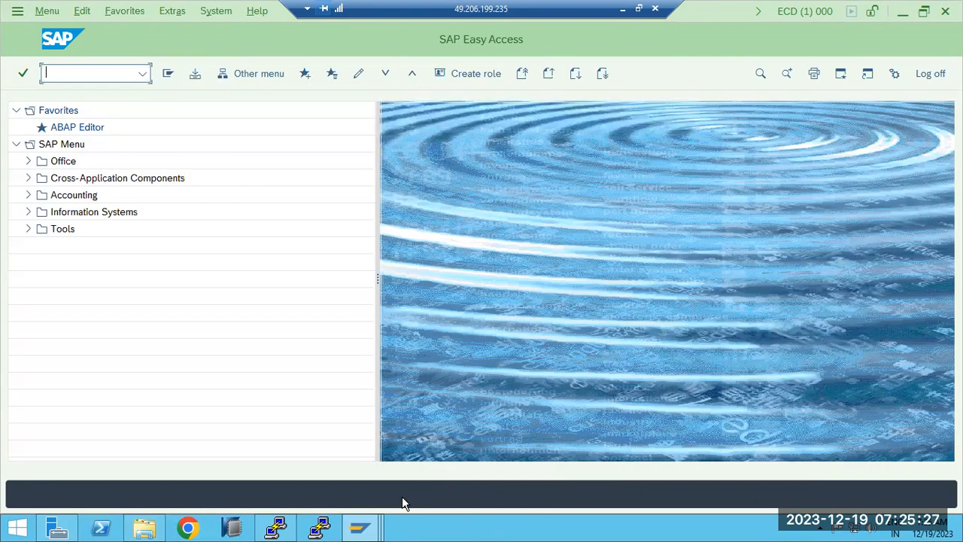
- In SE01 create transport of copies 'REFRESH TABLES BAC' (ECDK900317) and open it in change mode
{"action": "type", "text": "se0"}
{"action": "key", "text": "Return"}
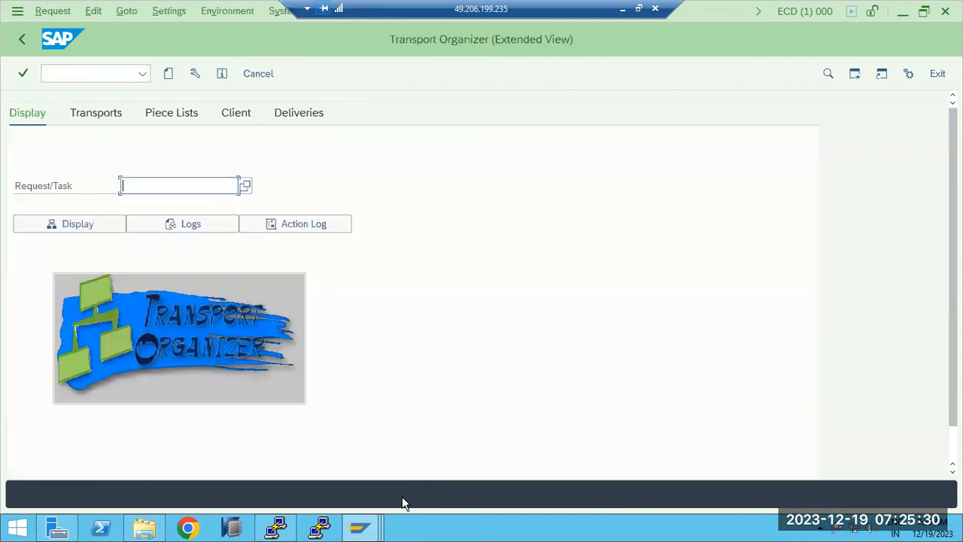
{"action": "left_click", "coordinate": [168, 76]}
{"action": "left_click", "coordinate": [145, 332]}
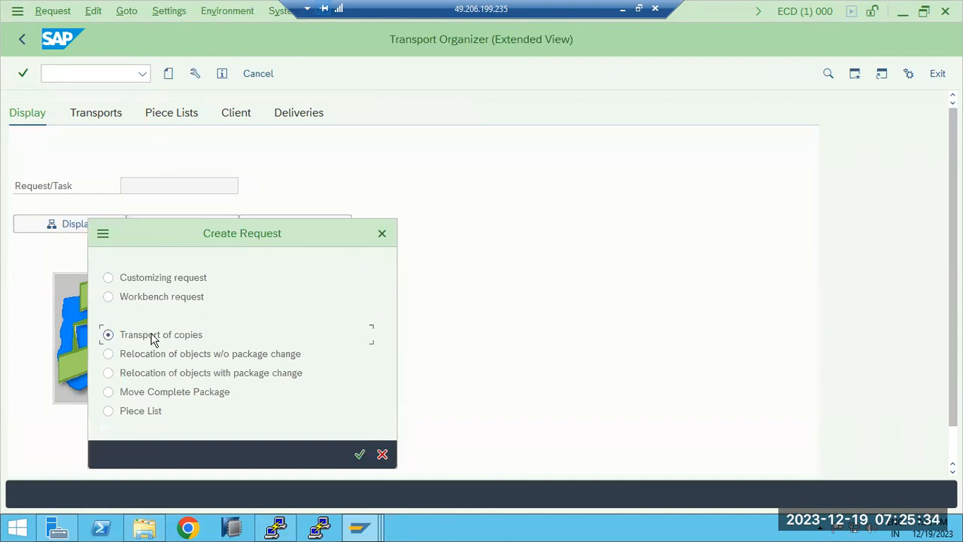
{"action": "left_click", "coordinate": [359, 454]}
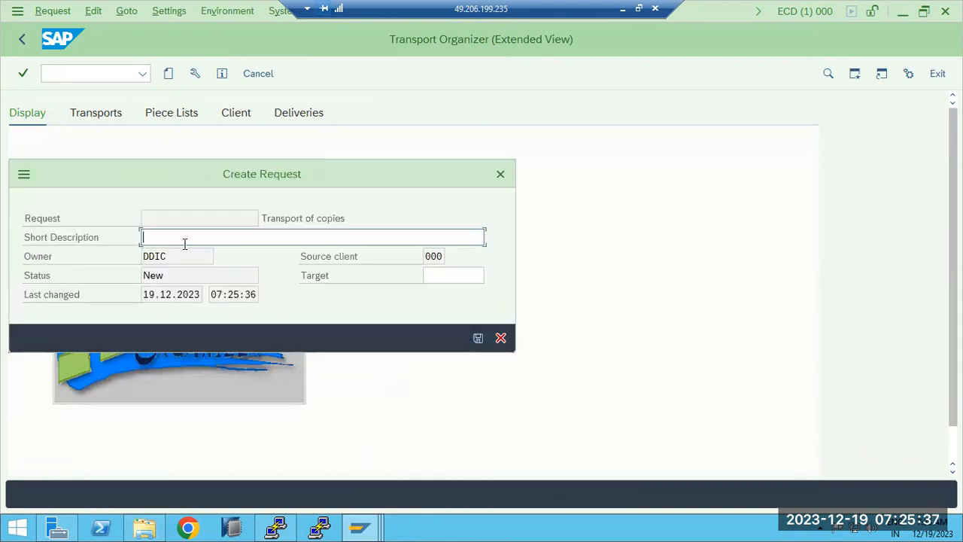
{"action": "type", "text": "REFRESH TABLES BACKUP"}
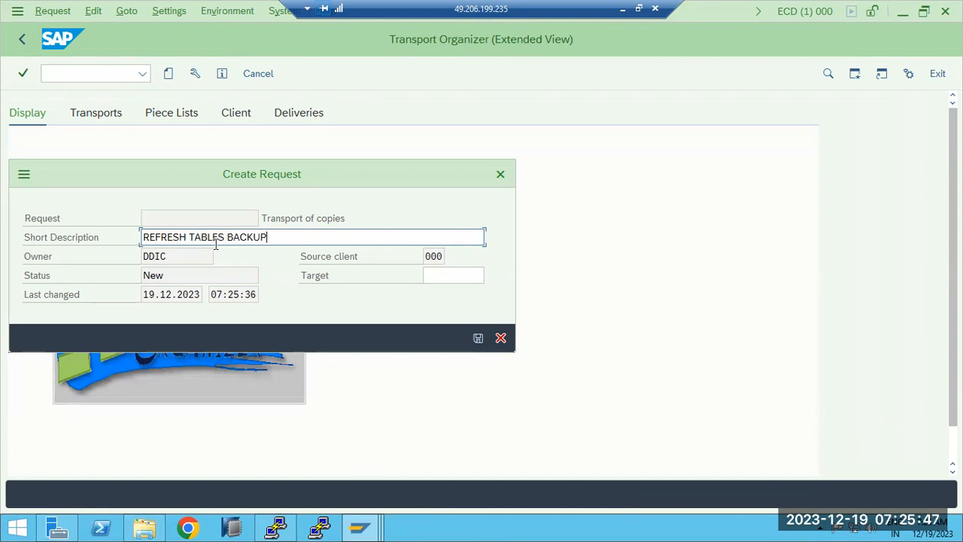
{"action": "left_click", "coordinate": [478, 338]}
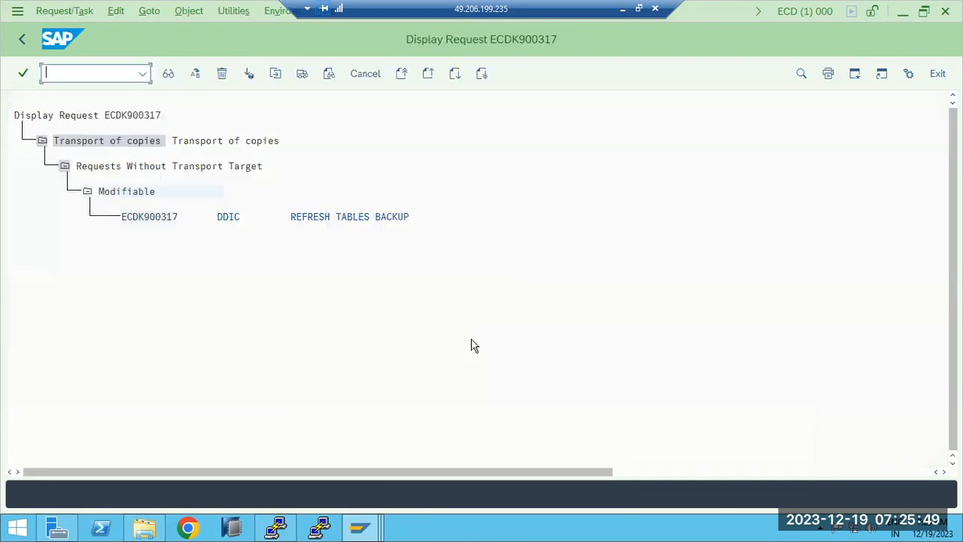
{"action": "double_click", "coordinate": [150, 218]}
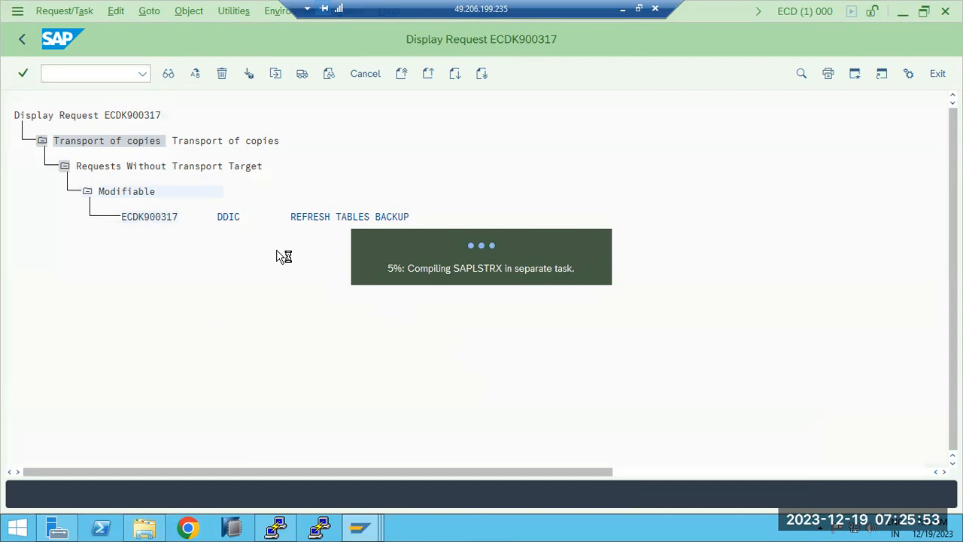
{"action": "left_click", "coordinate": [169, 75]}
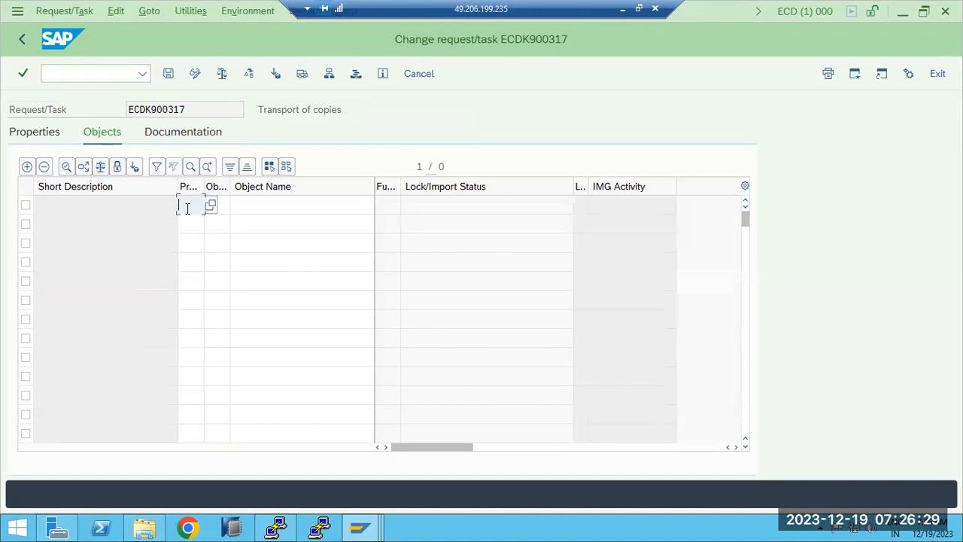
- Add R3TR TABU RFCDES with key * and save despite the check warning
{"action": "type", "text": "R3TR"}
{"action": "left_click", "coordinate": [219, 208]}
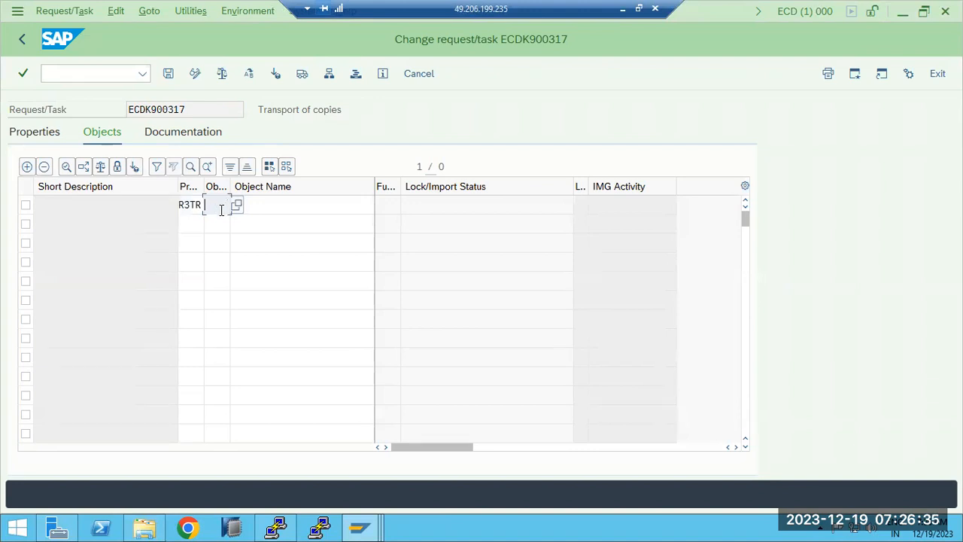
{"action": "type", "text": "TABU"}
{"action": "left_click", "coordinate": [261, 201]}
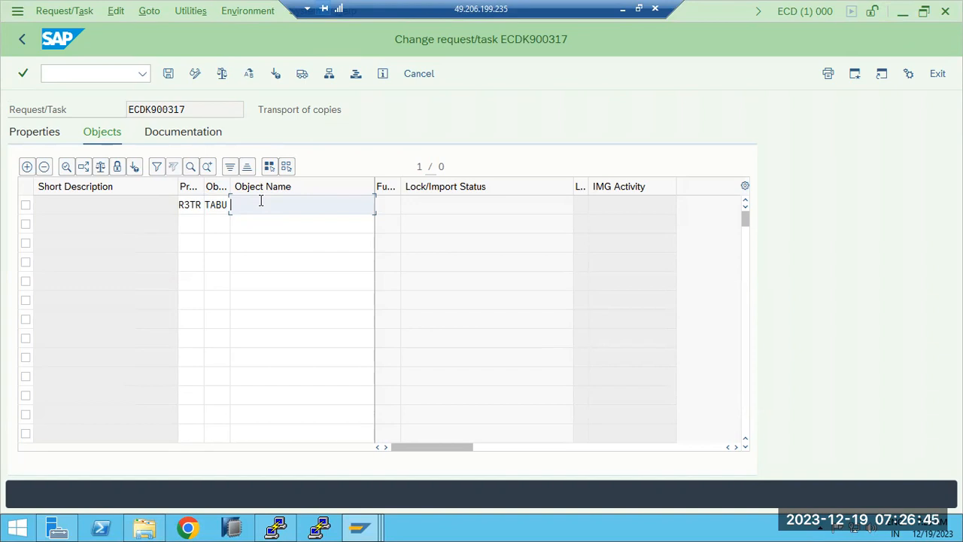
{"action": "type", "text": "RFCDES"}
{"action": "key", "text": "Return"}
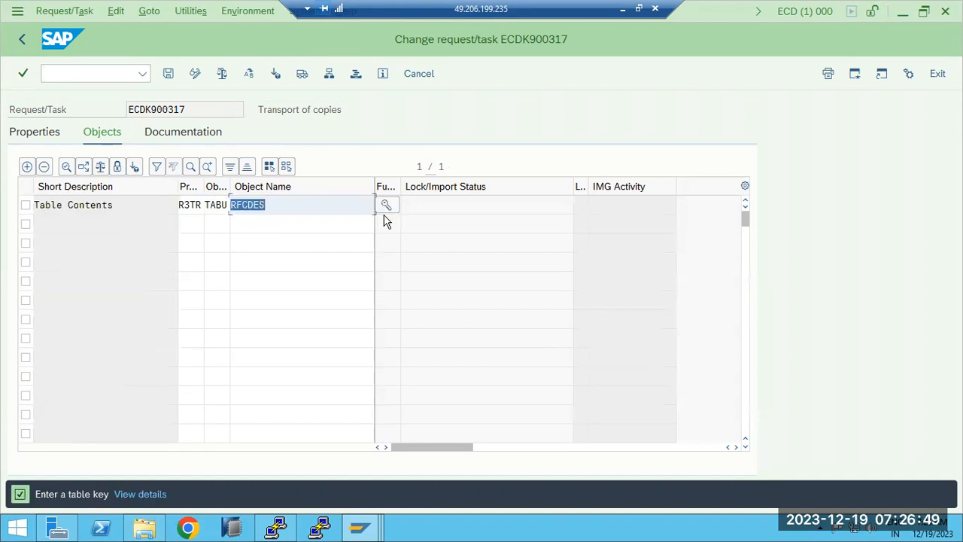
{"action": "left_click", "coordinate": [383, 207]}
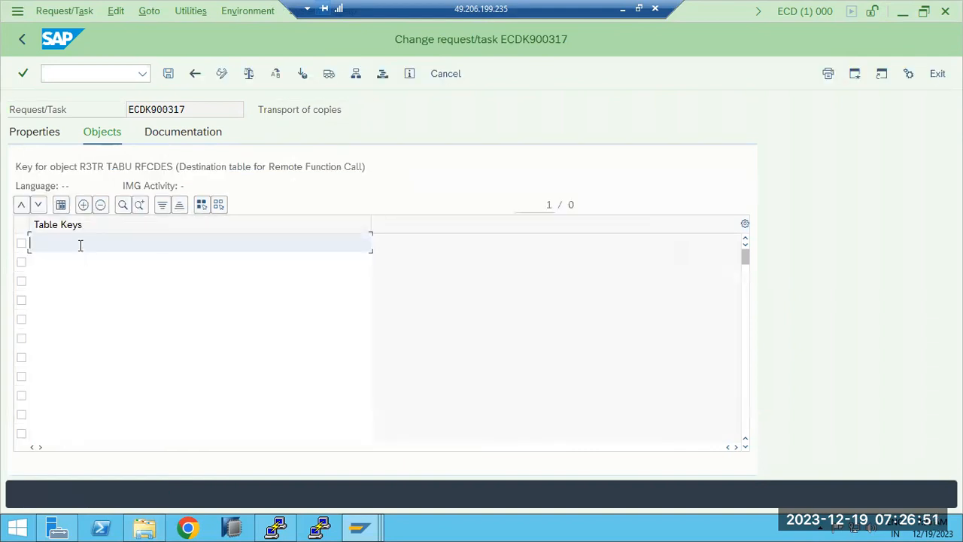
{"action": "type", "text": "*"}
{"action": "left_click", "coordinate": [167, 74]}
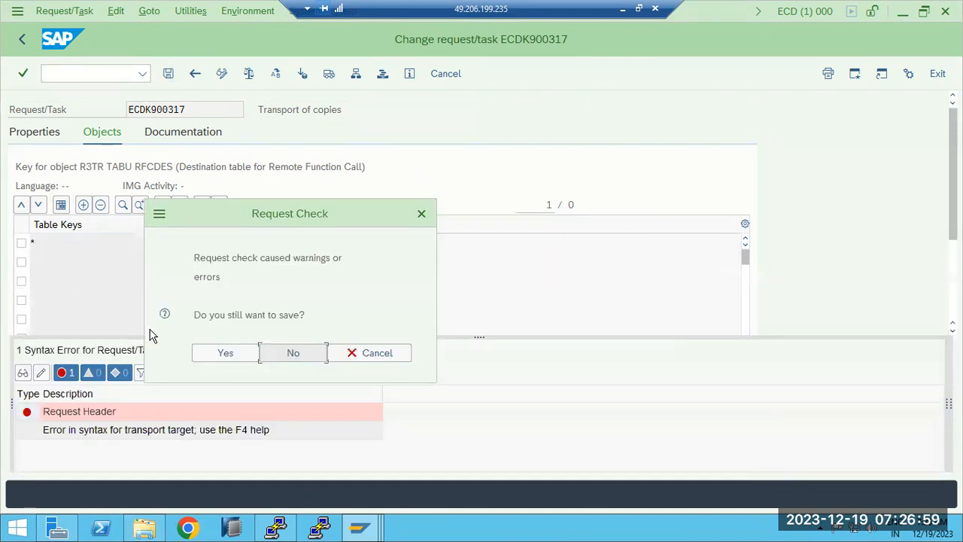
{"action": "left_click", "coordinate": [217, 354]}
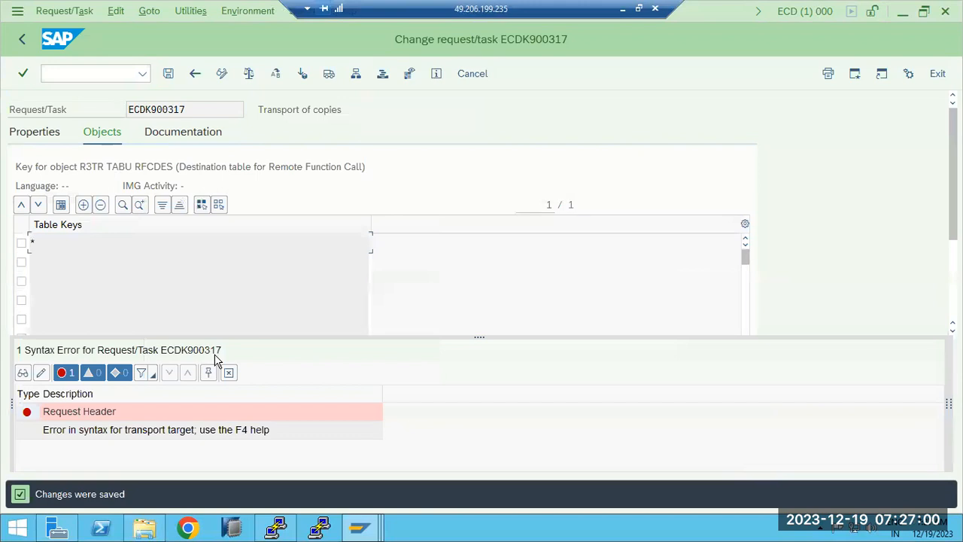
- View the request's properties, return to its object list, and select the second row
{"action": "left_click", "coordinate": [34, 134]}
{"action": "left_click", "coordinate": [100, 133]}
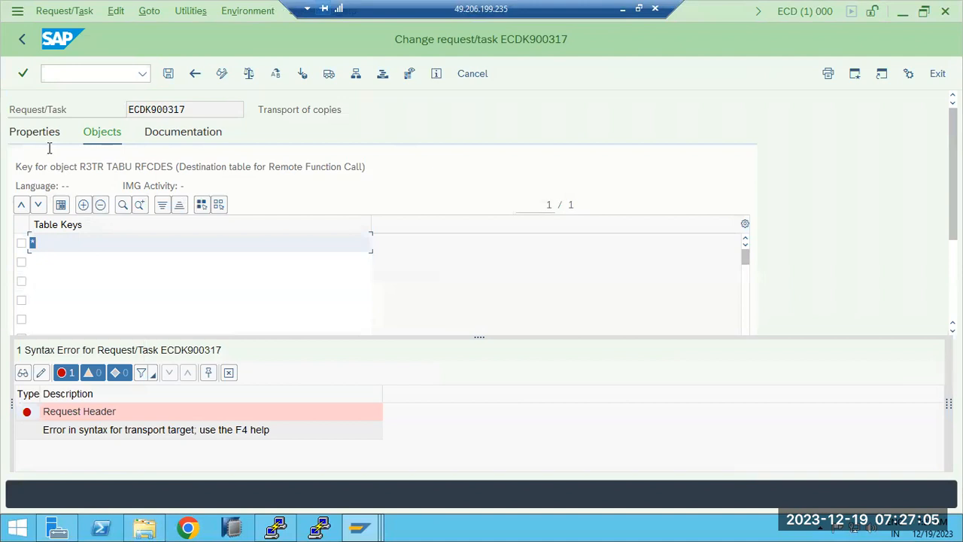
{"action": "left_click", "coordinate": [22, 39]}
{"action": "left_click", "coordinate": [190, 225]}
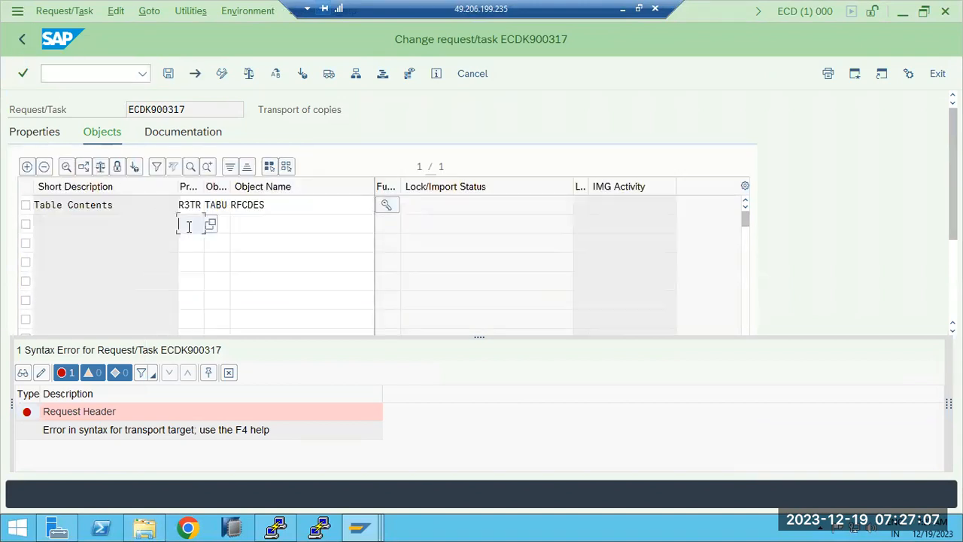
- Enter row 2 as R3TR TABU RFCDOC, correcting the mistyped RFCDEST
{"action": "type", "text": "R3"}
{"action": "left_click", "coordinate": [201, 246]}
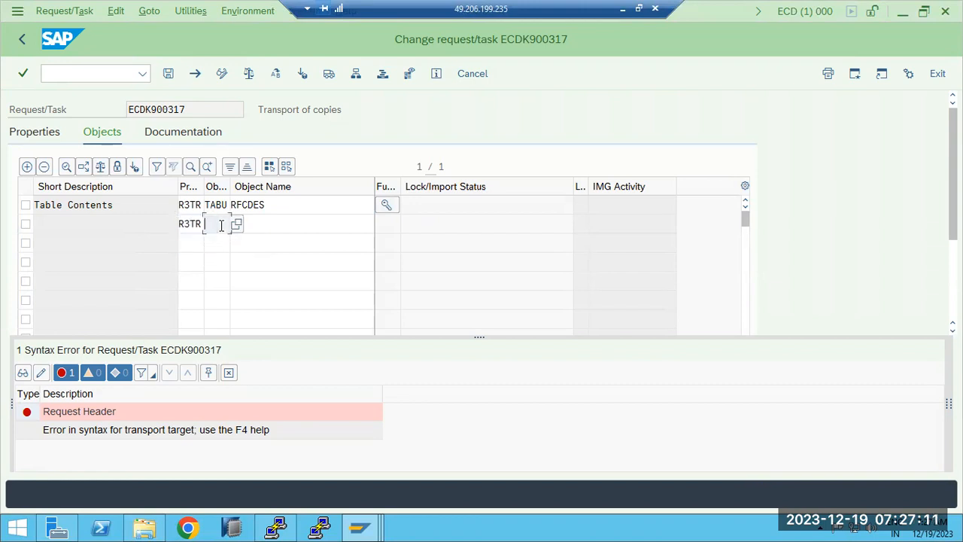
{"action": "type", "text": "TABU"}
{"action": "left_click", "coordinate": [251, 222]}
{"action": "type", "text": "RFCDEST"}
{"action": "key", "text": "Return"}
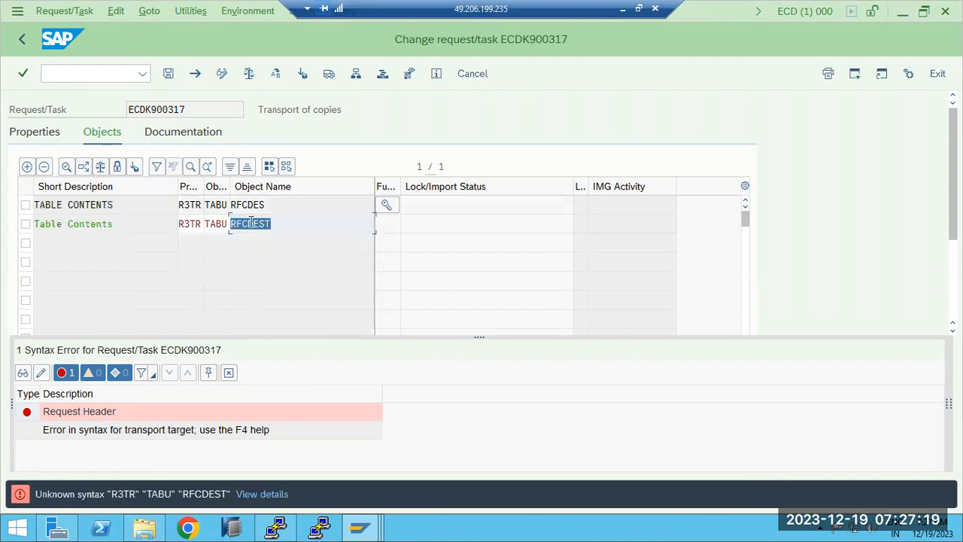
{"action": "left_click", "coordinate": [273, 223]}
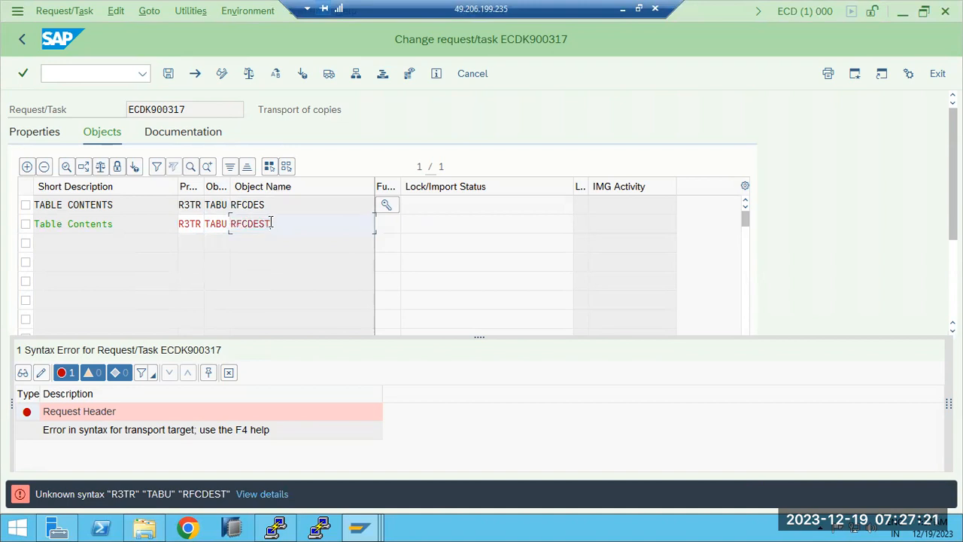
{"action": "double_click", "coordinate": [274, 224]}
{"action": "left_click", "coordinate": [273, 223]}
{"action": "key", "text": "BackSpace"}
{"action": "key", "text": "BackSpace"}
{"action": "key", "text": "BackSpace"}
{"action": "type", "text": "OC"}
{"action": "key", "text": "Return"}
- Save RFCDOC's table key despite the check warning and return to the object list
{"action": "left_click", "coordinate": [389, 228]}
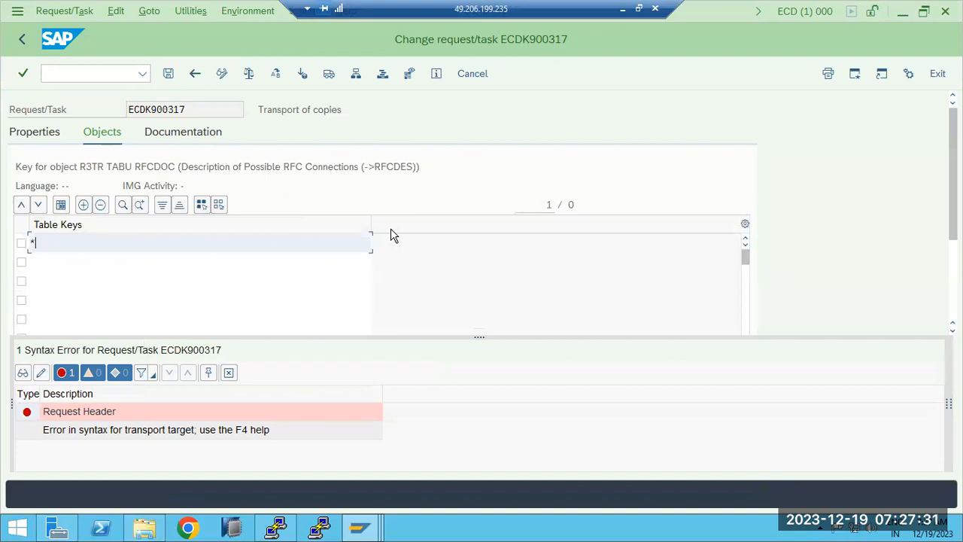
{"action": "left_click", "coordinate": [170, 74]}
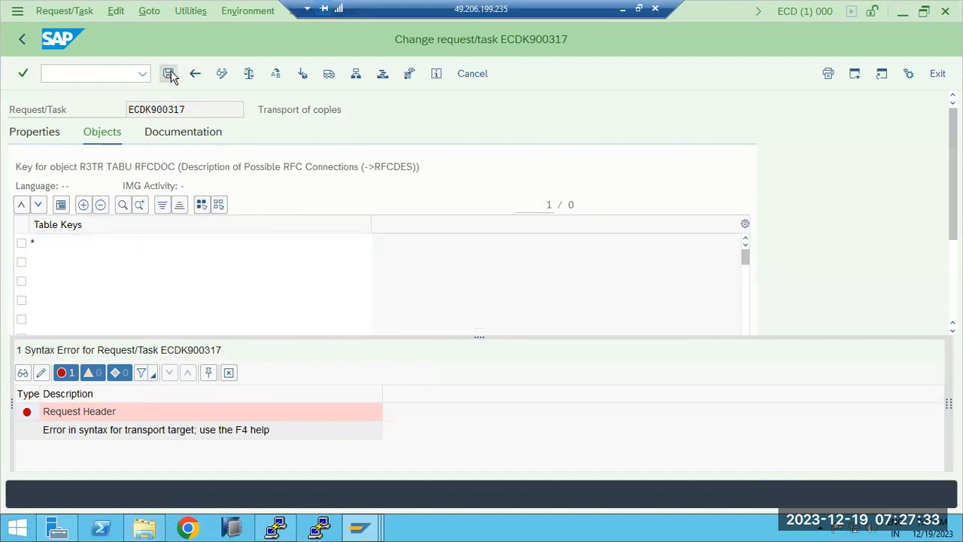
{"action": "left_click", "coordinate": [225, 350]}
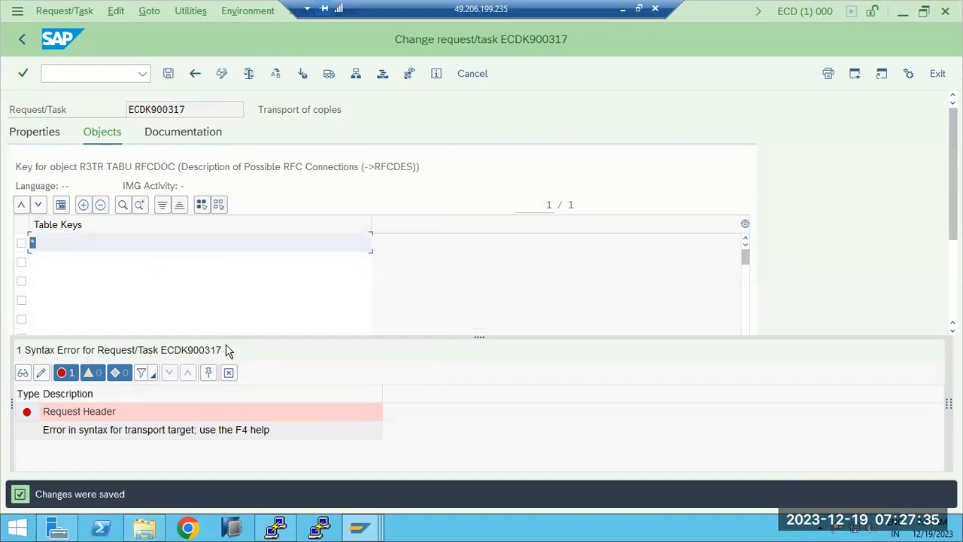
{"action": "left_click", "coordinate": [189, 74]}
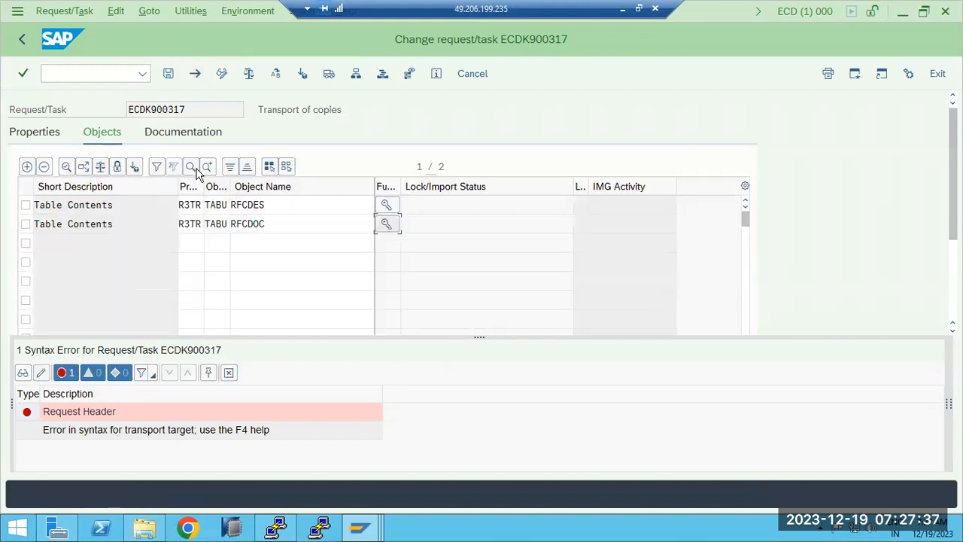
- Add R3TR TABU RFCATTRIB with key * in row 3 and save despite the warning
{"action": "left_click", "coordinate": [188, 246]}
{"action": "type", "text": "R3TR"}
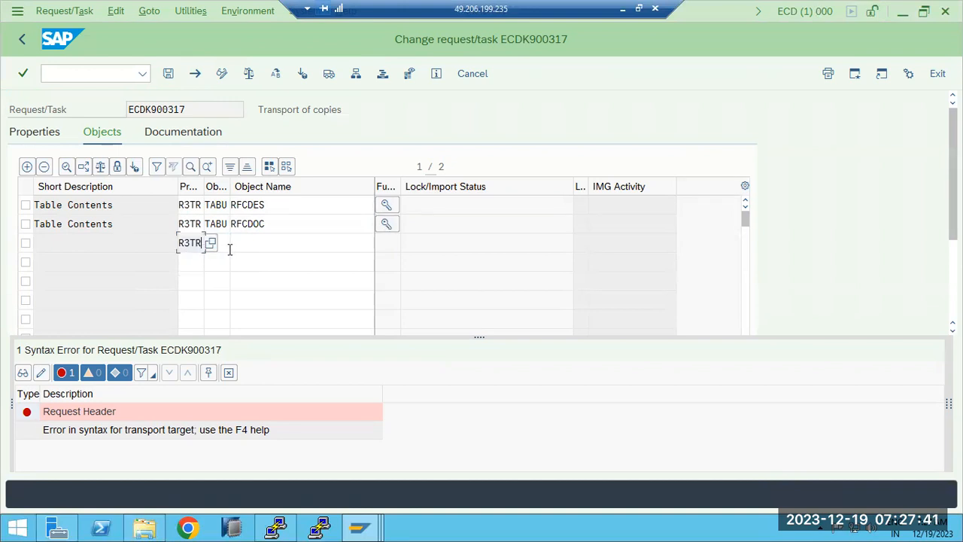
{"action": "left_click", "coordinate": [218, 245]}
{"action": "type", "text": "TABU"}
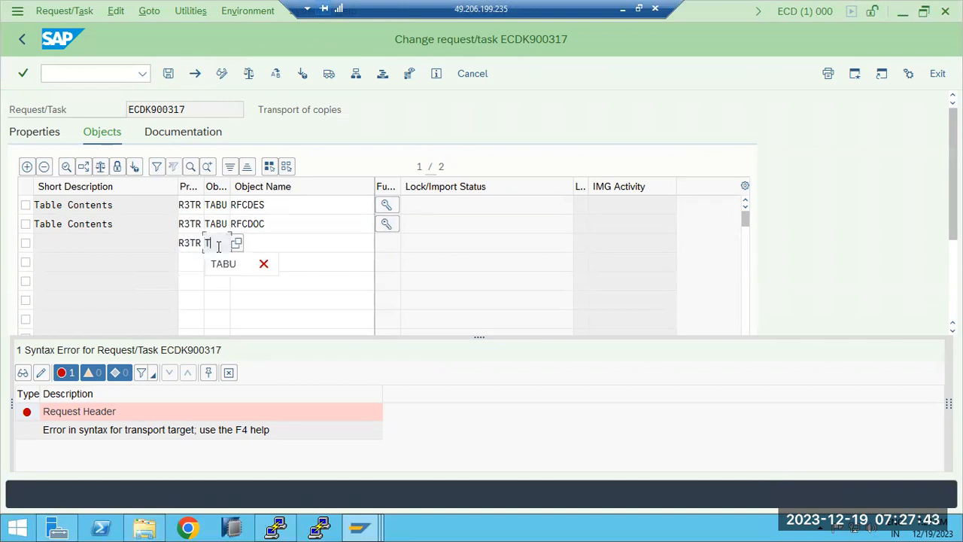
{"action": "left_click", "coordinate": [268, 238]}
{"action": "type", "text": "RFC"}
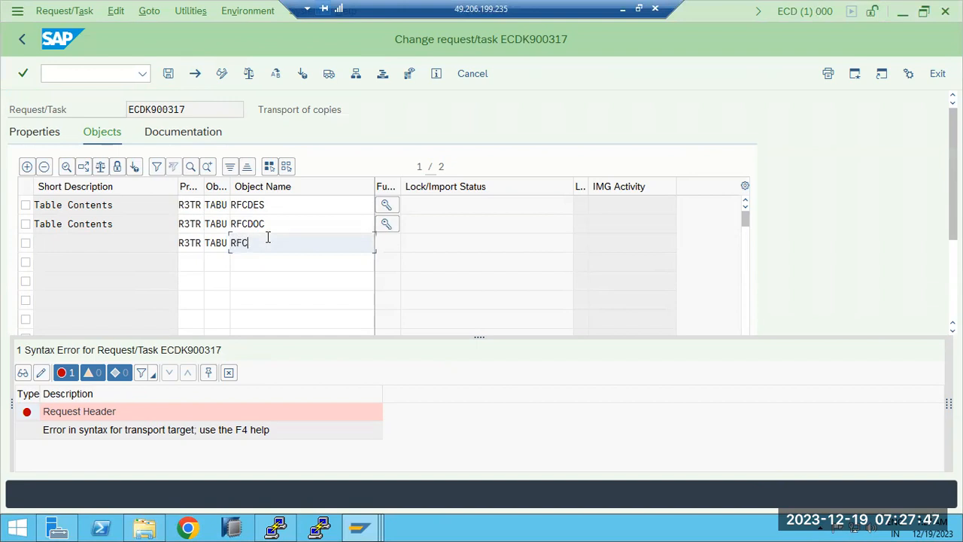
{"action": "type", "text": "ATTRIB"}
{"action": "key", "text": "Return"}
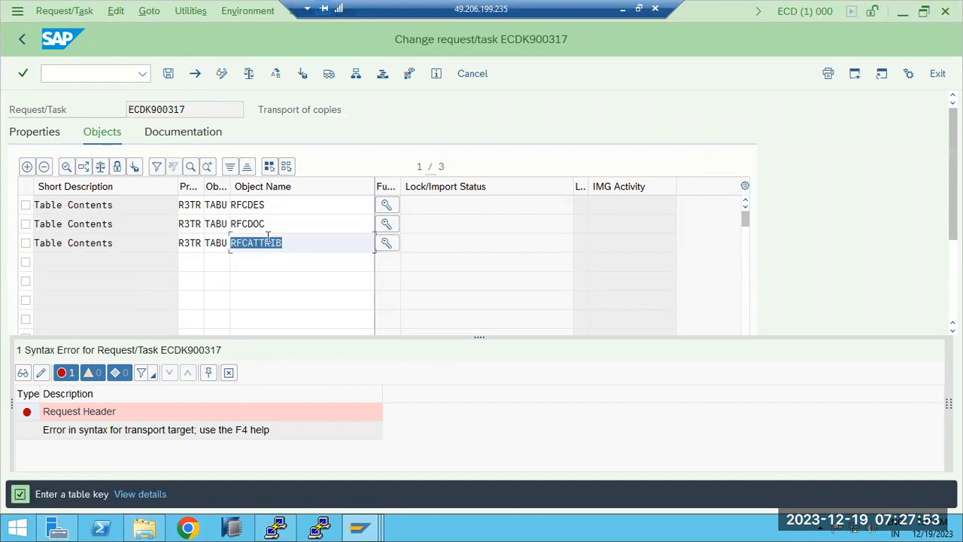
{"action": "left_click", "coordinate": [386, 242]}
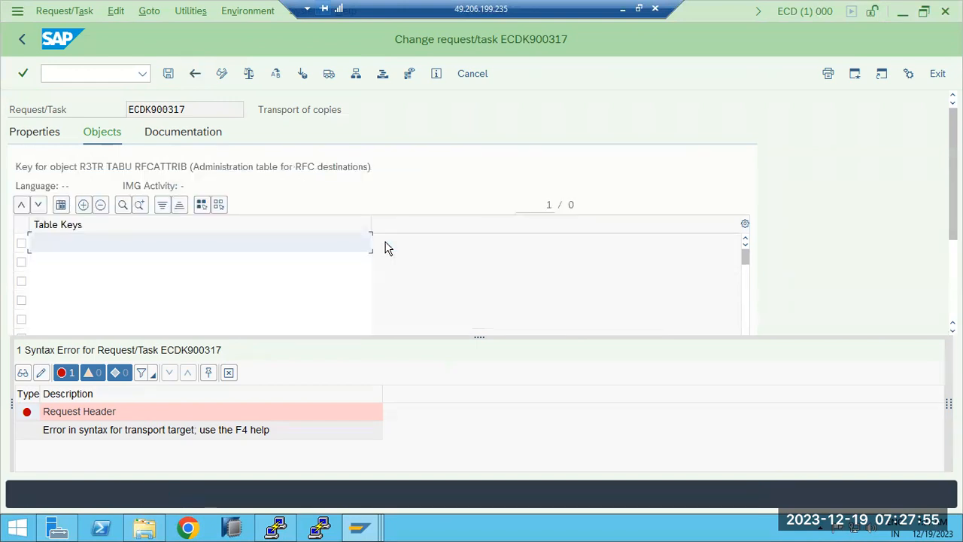
{"action": "type", "text": "*"}
{"action": "left_click", "coordinate": [168, 73]}
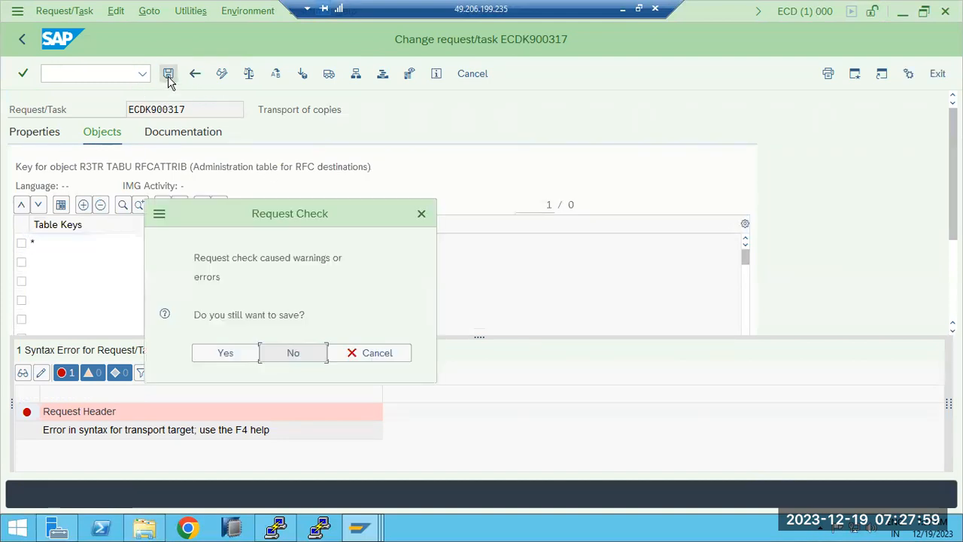
{"action": "left_click", "coordinate": [212, 353]}
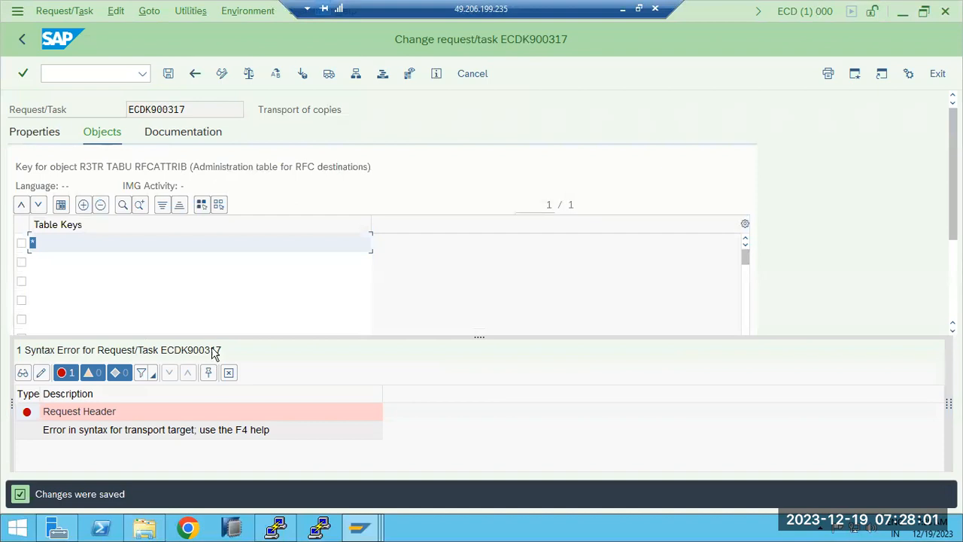
{"action": "left_click", "coordinate": [195, 74]}
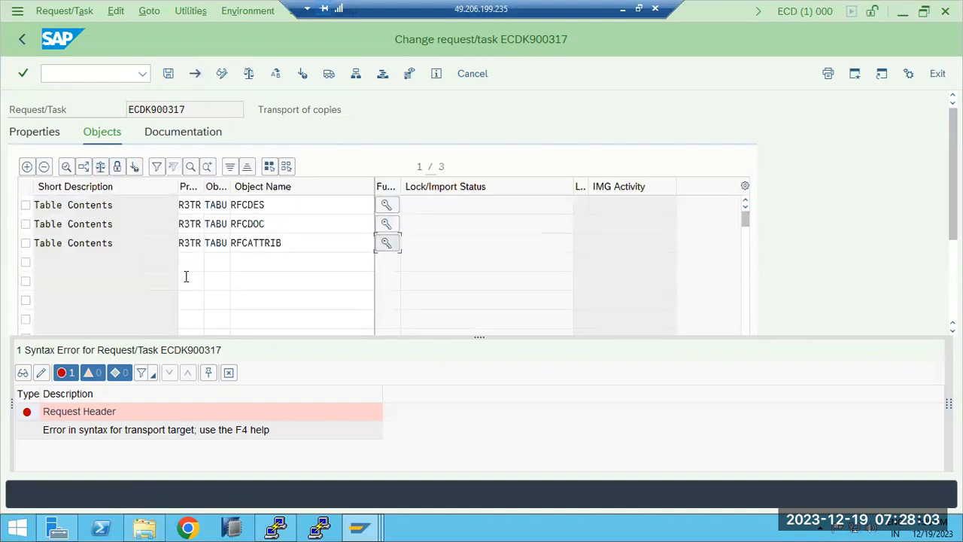
- Enter R3TR TABU RFCTEXT in row 4, then trim the name after the unknown-object error
{"action": "left_click", "coordinate": [188, 263]}
{"action": "type", "text": "R3"}
{"action": "left_click", "coordinate": [194, 284]}
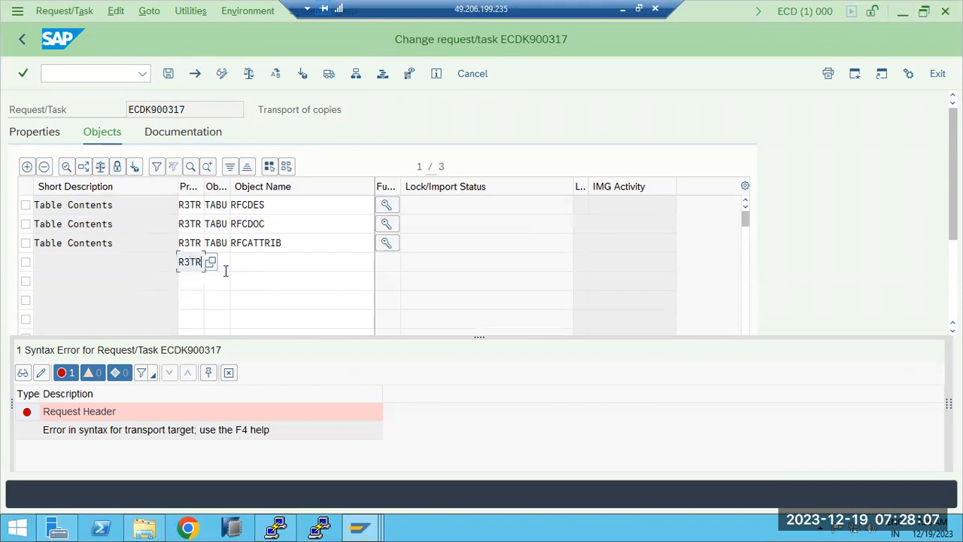
{"action": "type", "text": "TABU"}
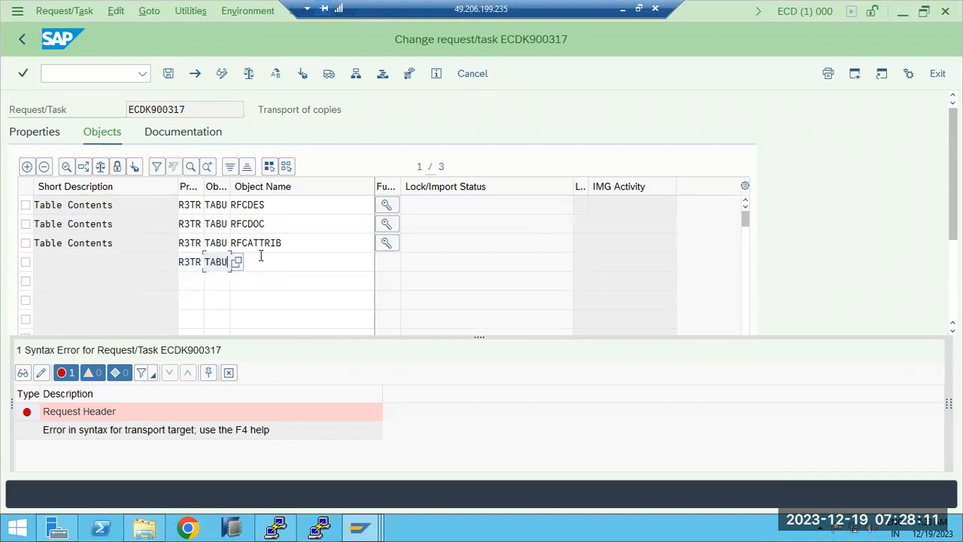
{"action": "key", "text": "Tab"}
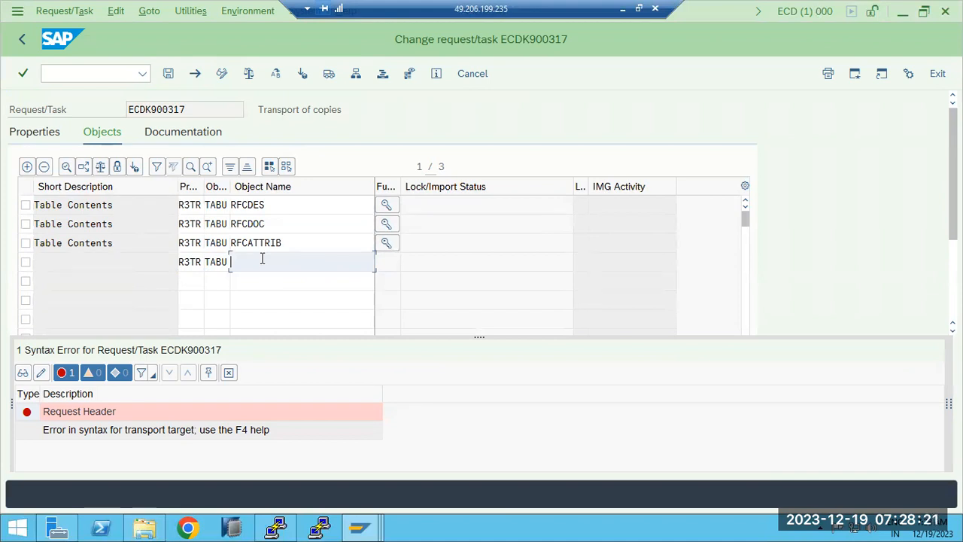
{"action": "key", "text": "BackSpace"}
{"action": "type", "text": "RFCTEXT"}
{"action": "key", "text": "Return"}
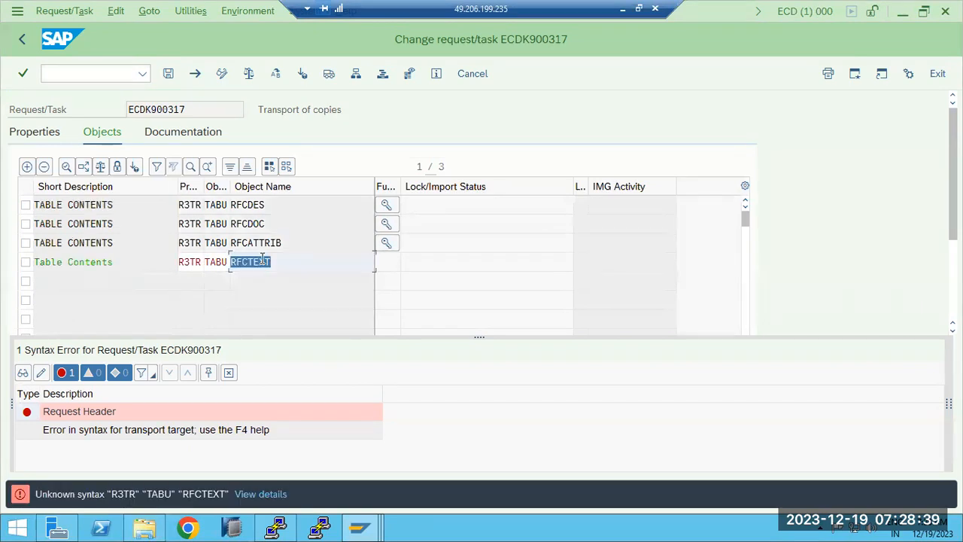
{"action": "key", "text": "Right"}
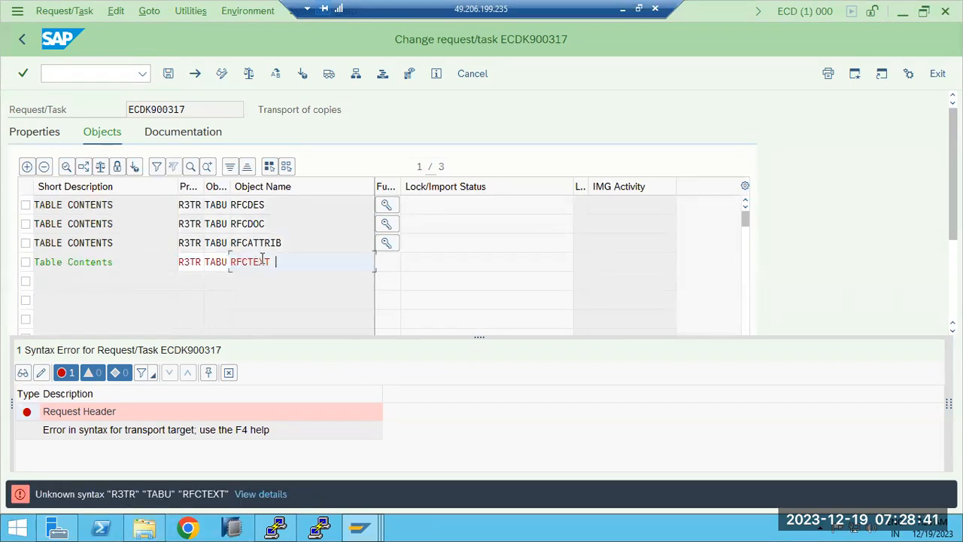
{"action": "key", "text": "BackSpace"}
{"action": "key", "text": "BackSpace"}
- Search Chrome for RFC tables export, open the SAP Community thread, and copy RFCSYSACL
{"action": "left_click", "coordinate": [188, 526]}
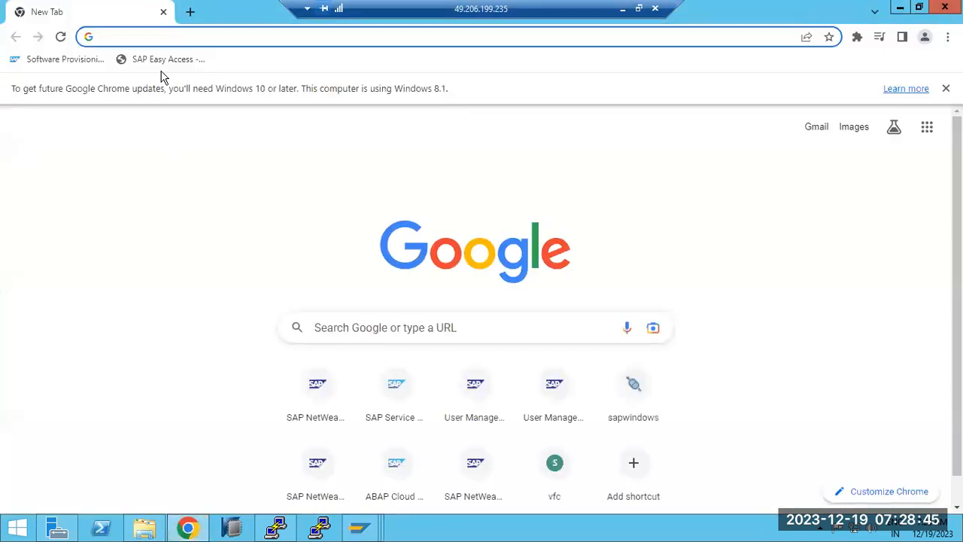
{"action": "type", "text": "RFC"}
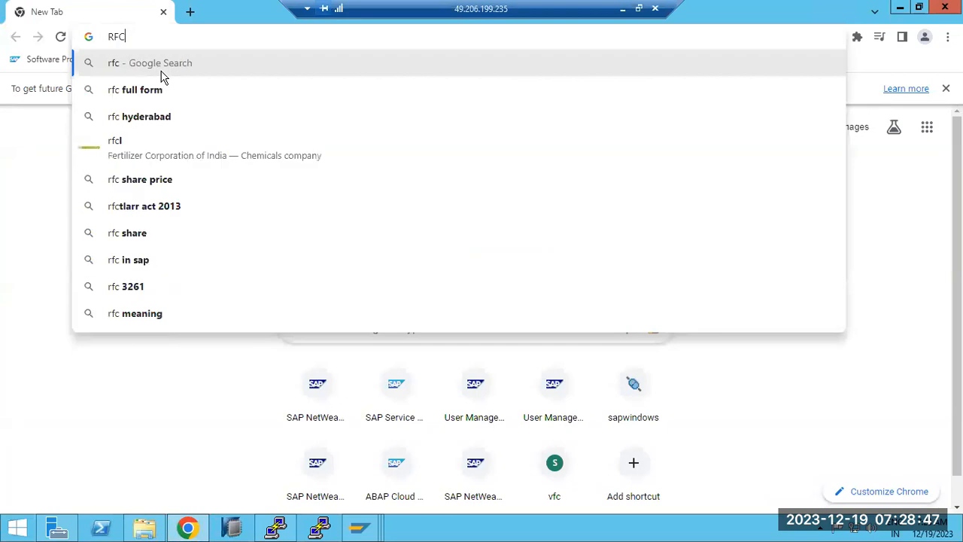
{"action": "type", "text": " tables"}
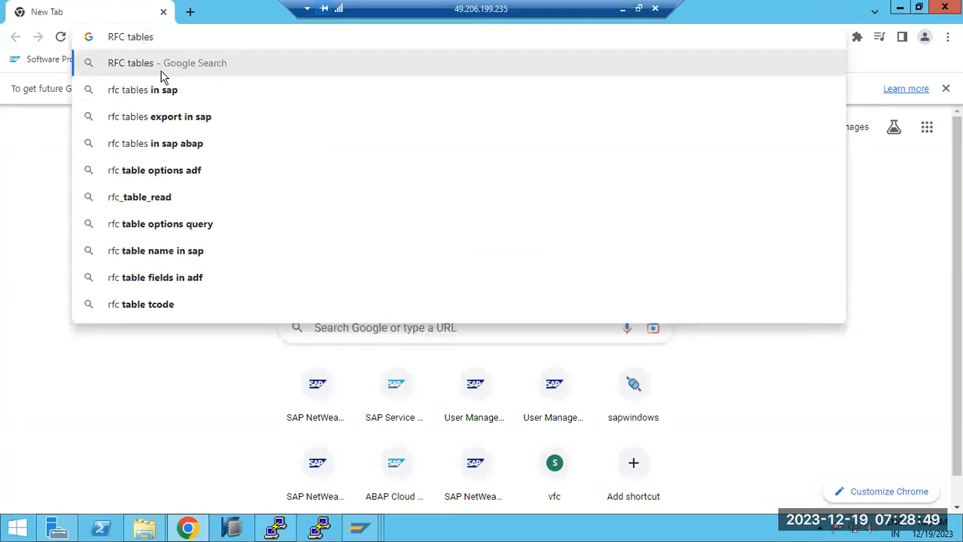
{"action": "left_click", "coordinate": [134, 115]}
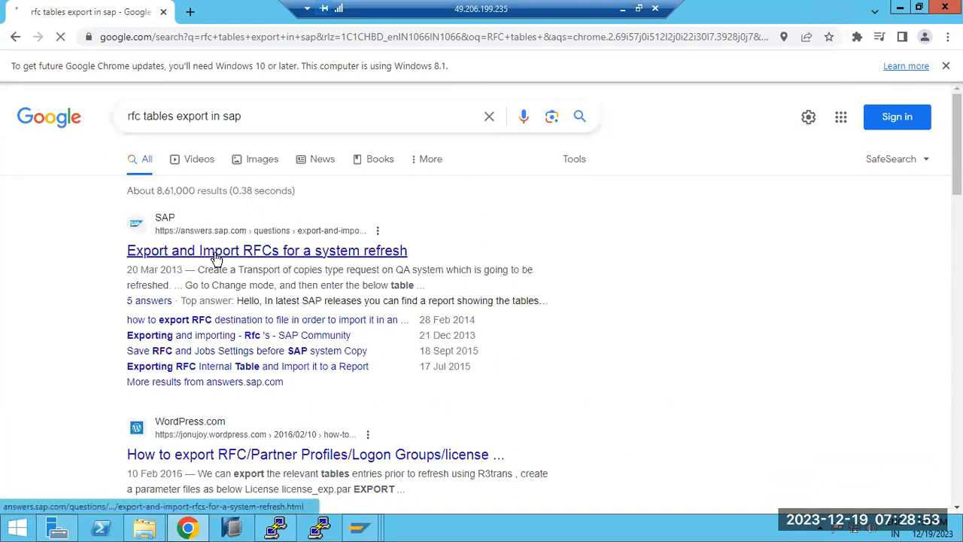
{"action": "left_click", "coordinate": [216, 252]}
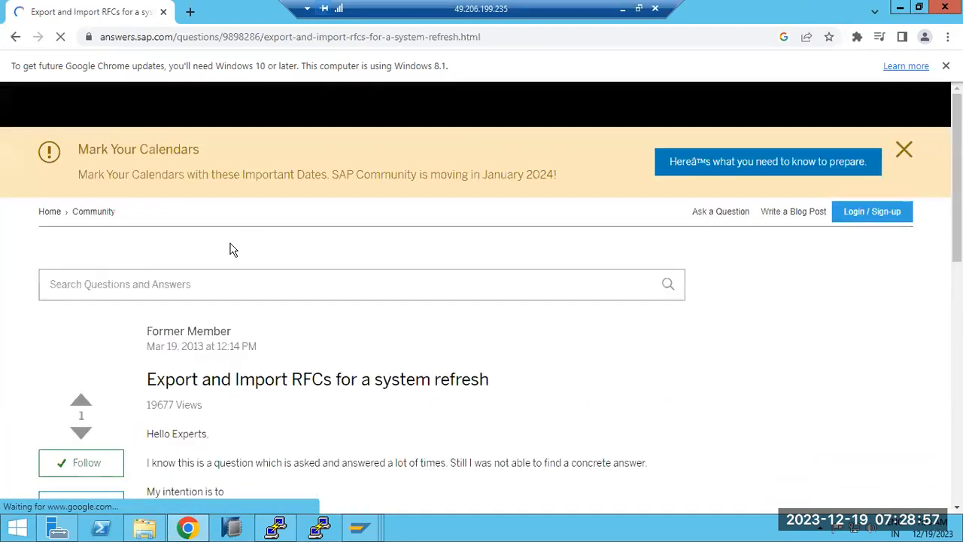
{"action": "scroll", "coordinate": [263, 323], "scroll_direction": "down", "scroll_amount": 20}
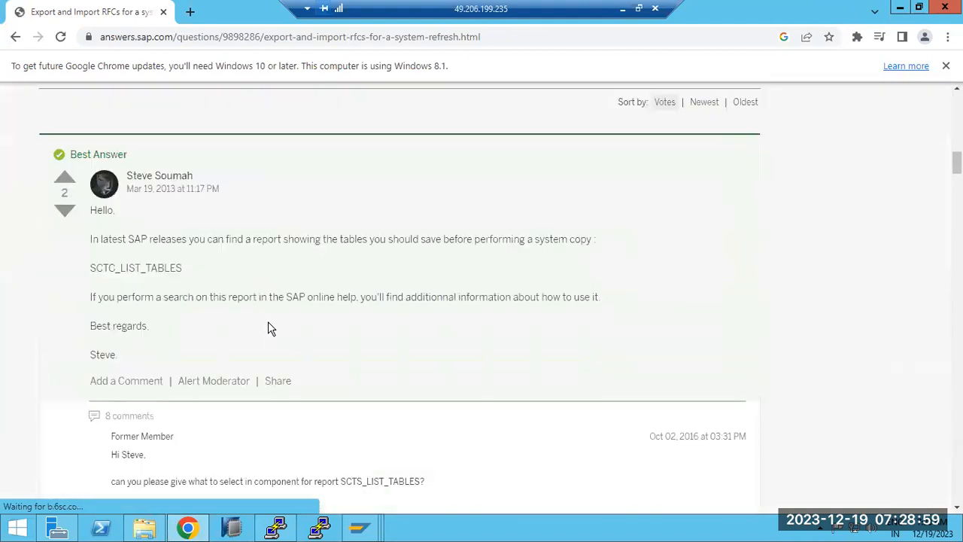
{"action": "scroll", "coordinate": [269, 324], "scroll_direction": "down", "scroll_amount": 6}
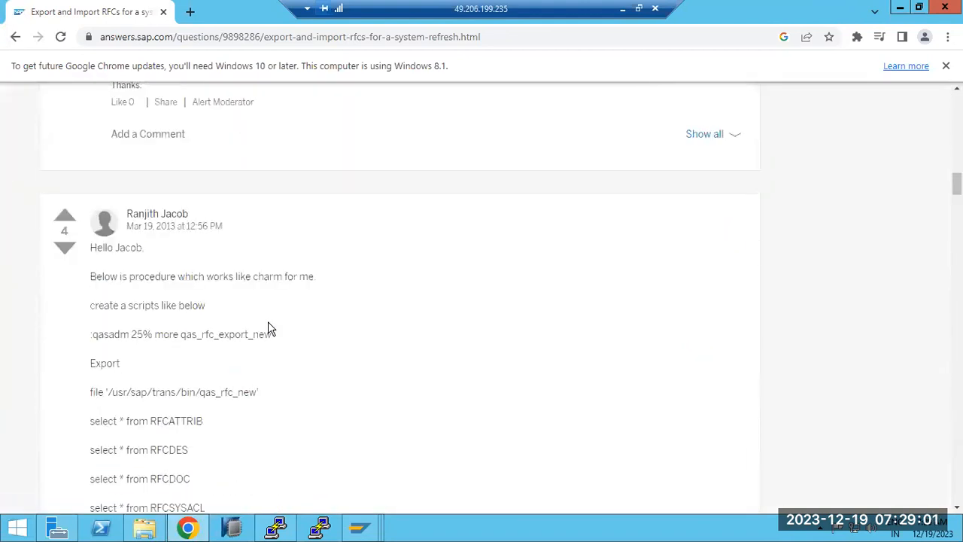
{"action": "scroll", "coordinate": [269, 327], "scroll_direction": "down", "scroll_amount": 3}
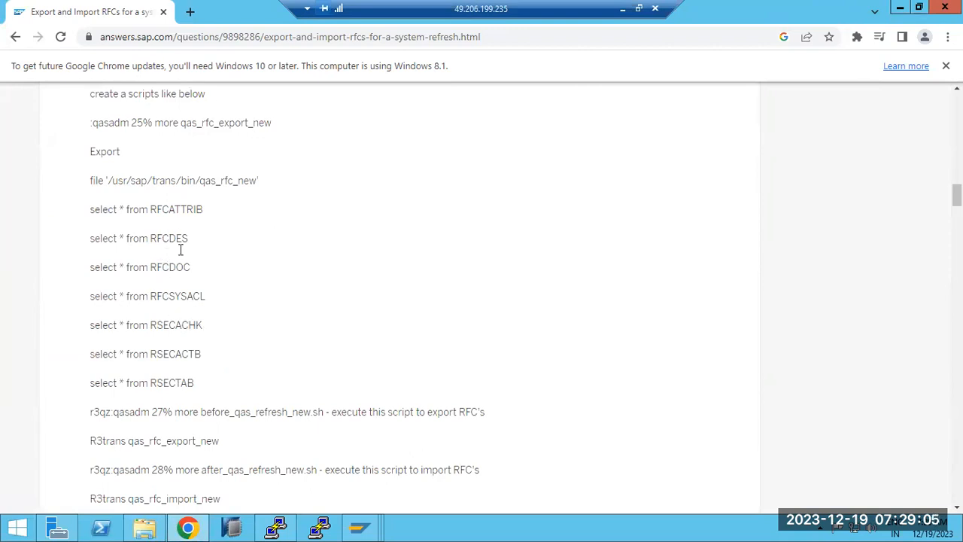
{"action": "double_click", "coordinate": [162, 299]}
{"action": "key", "text": "ctrl+c"}
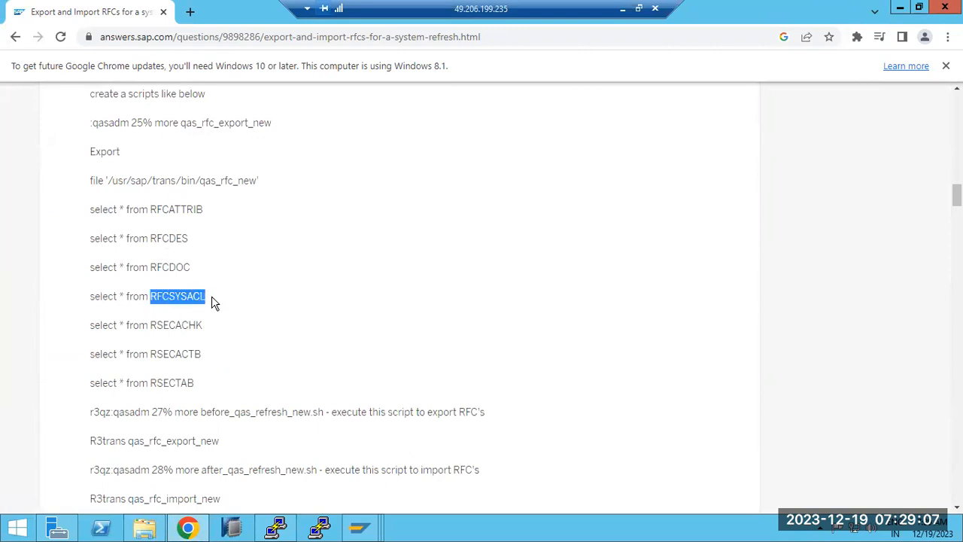
{"action": "left_click", "coordinate": [900, 8]}
- Replace row 4's name with RFCSYSACL, save its keys despite the warning, and return
{"action": "key", "text": "shift+Home"}
{"action": "key", "text": "ctrl+v"}
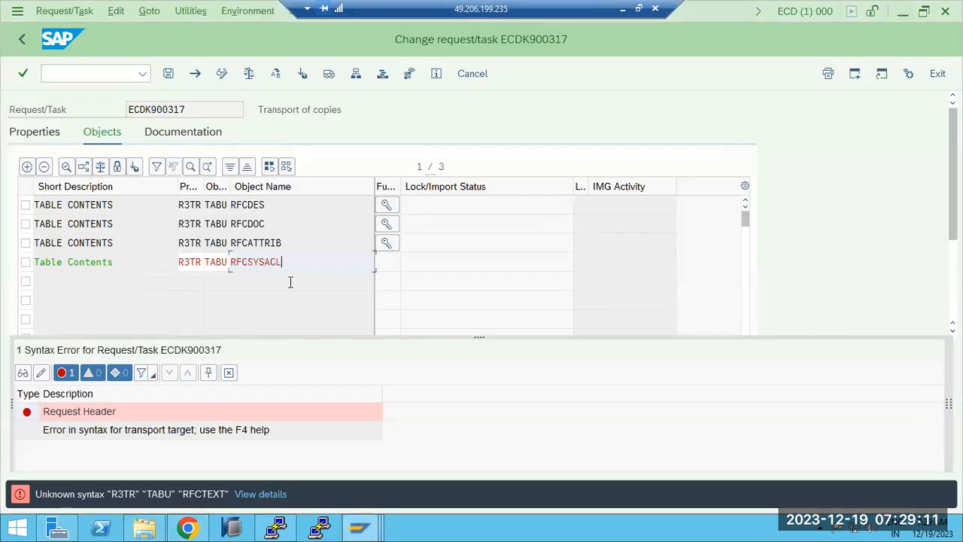
{"action": "key", "text": "Return"}
{"action": "left_click", "coordinate": [386, 265]}
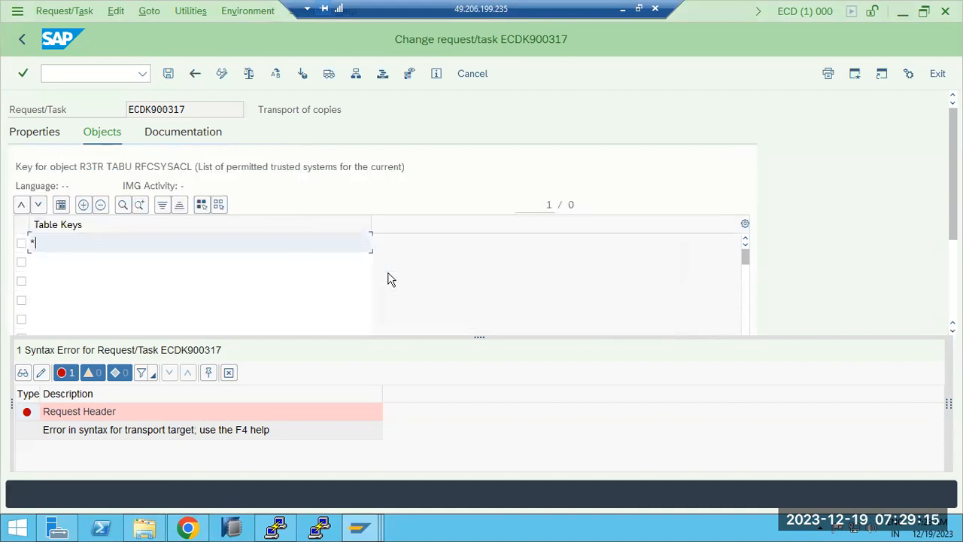
{"action": "left_click", "coordinate": [169, 75]}
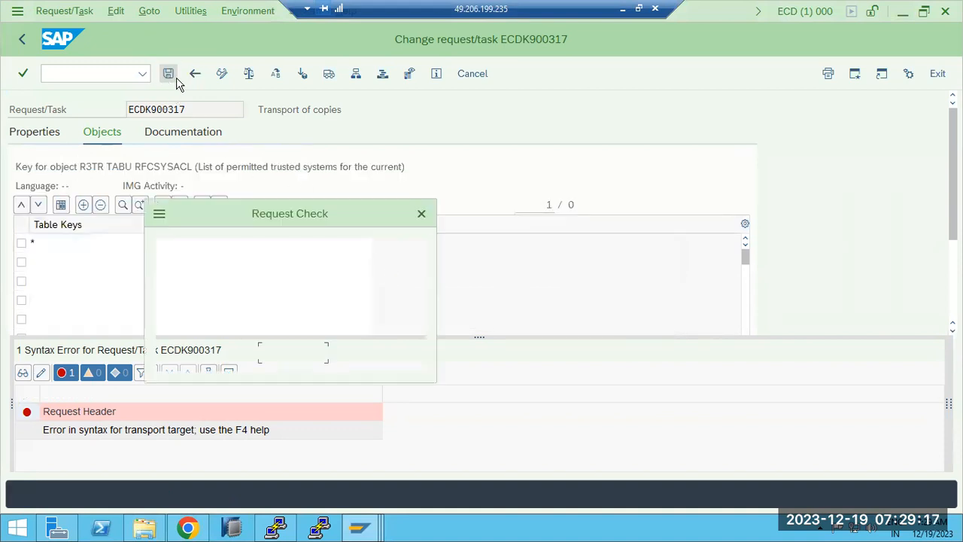
{"action": "left_click", "coordinate": [207, 351]}
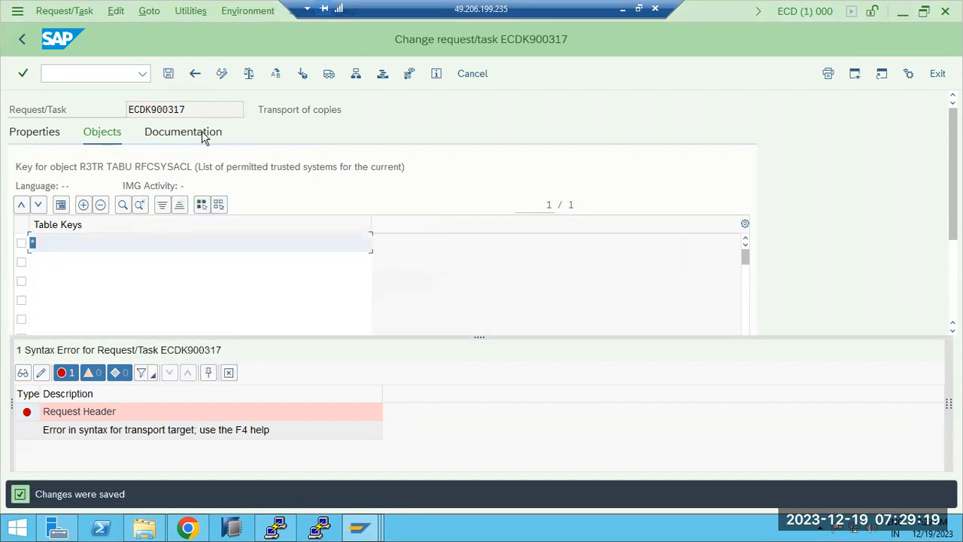
{"action": "left_click", "coordinate": [193, 71]}
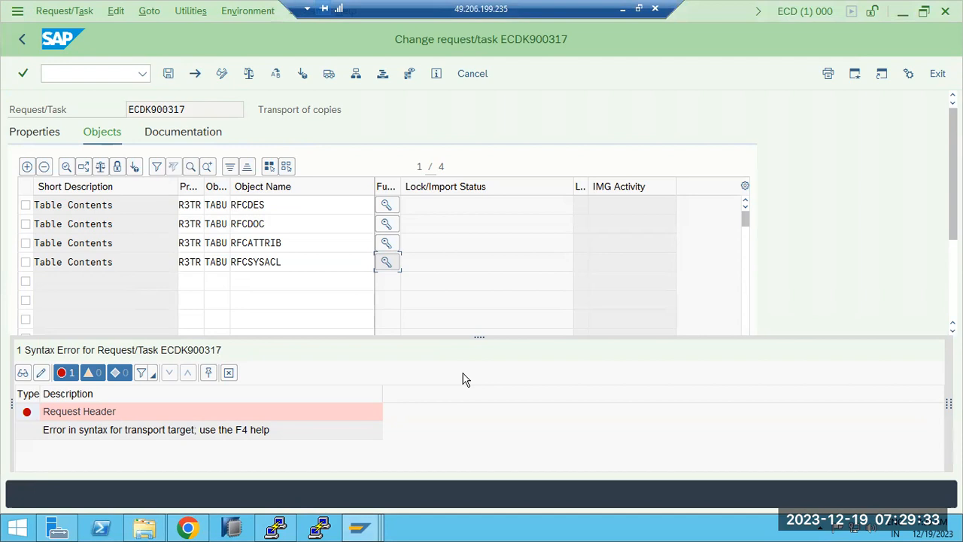
- Save the object list, review Table Contents of ECDK900317, and attempt to release it
{"action": "left_click", "coordinate": [168, 76]}
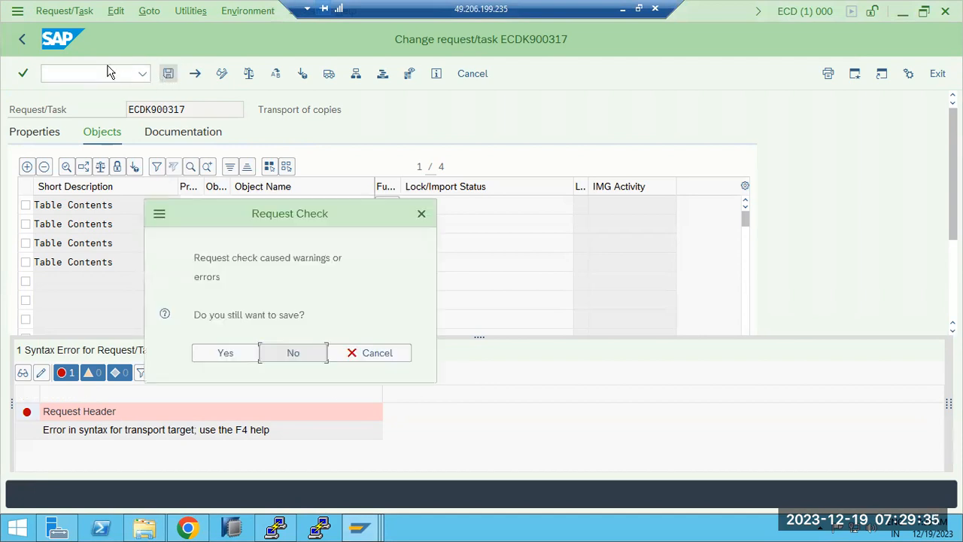
{"action": "left_click", "coordinate": [222, 352]}
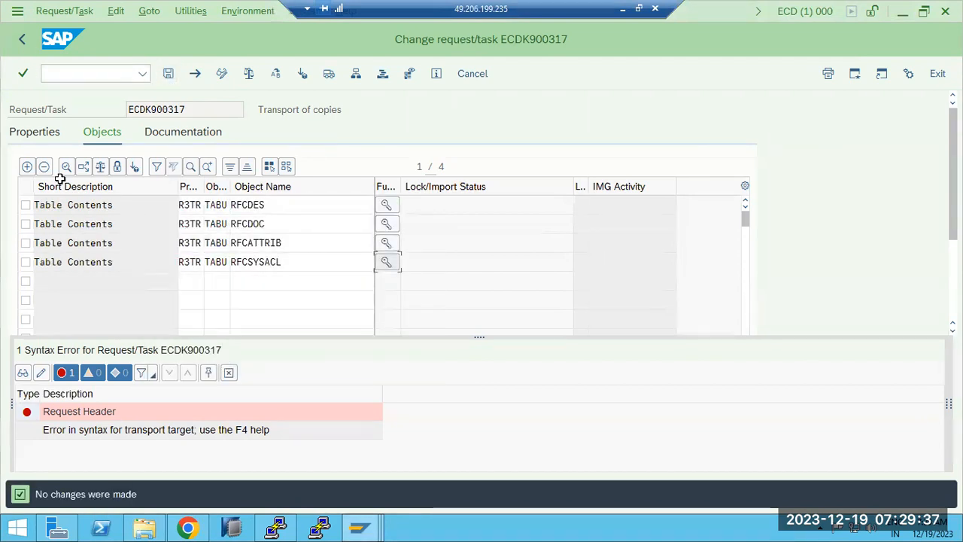
{"action": "left_click", "coordinate": [25, 40]}
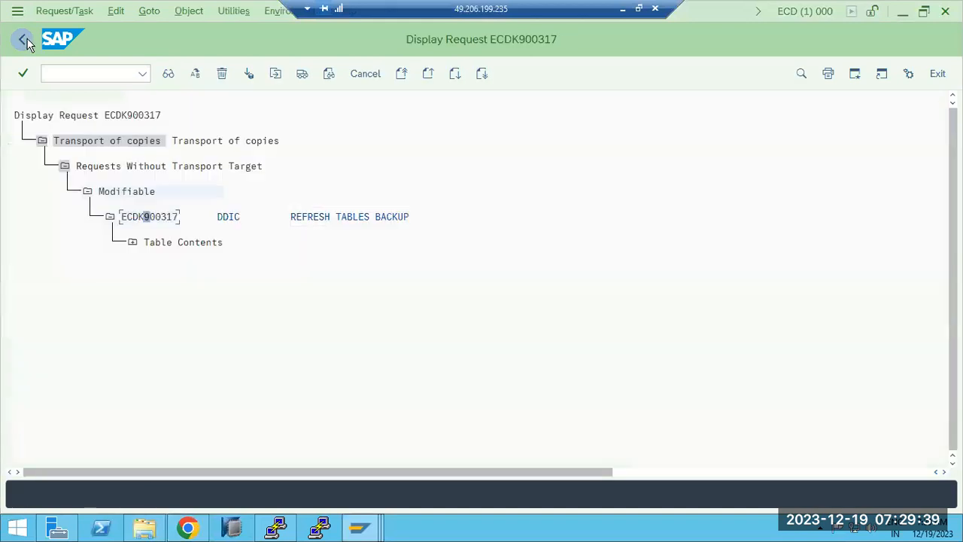
{"action": "left_click", "coordinate": [132, 242]}
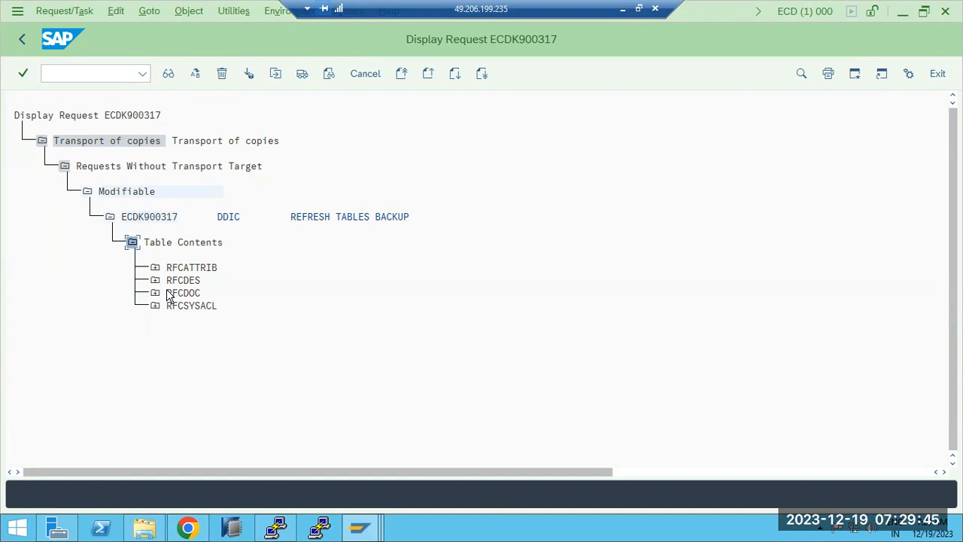
{"action": "left_click", "coordinate": [141, 218]}
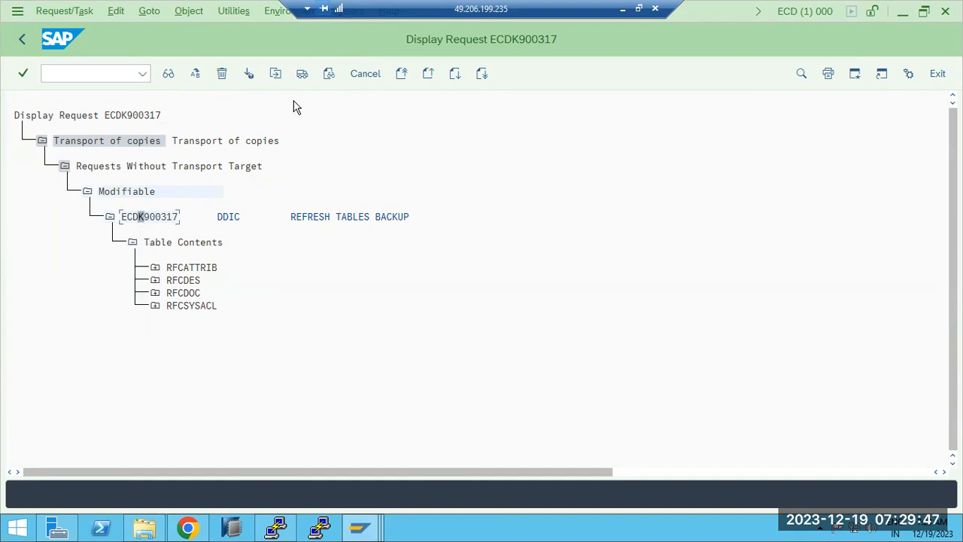
{"action": "left_click", "coordinate": [300, 73]}
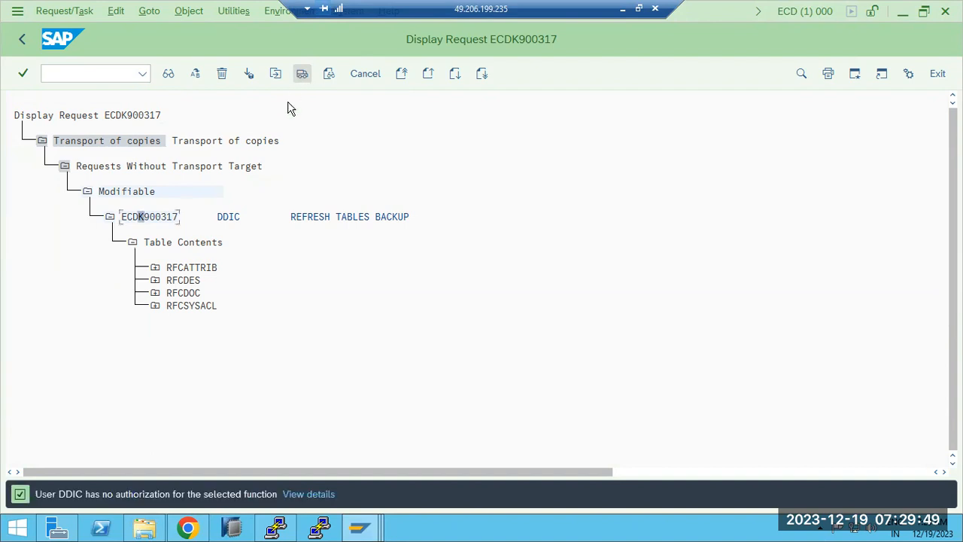
- Return to the Transport Organizer and start a new transport-of-copies request
{"action": "left_click", "coordinate": [23, 41]}
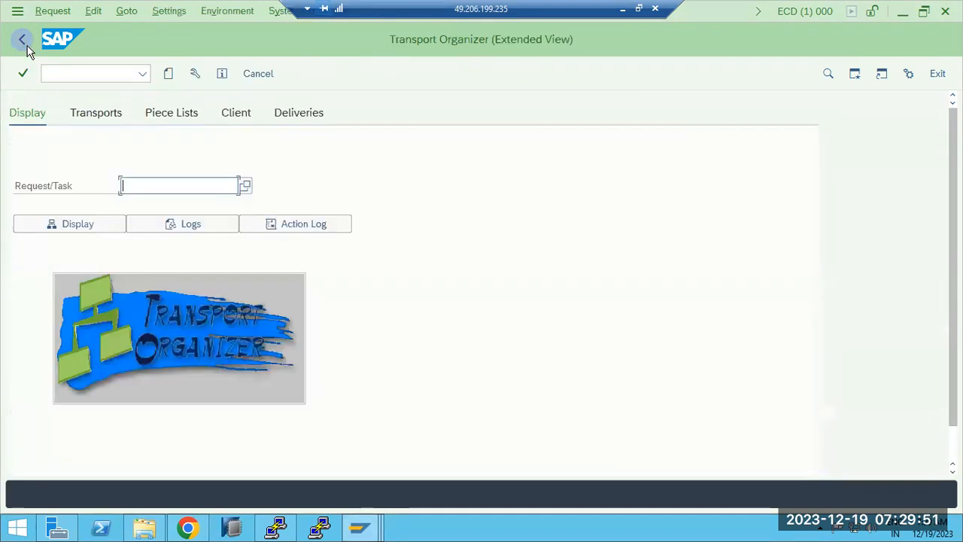
{"action": "left_click", "coordinate": [167, 75]}
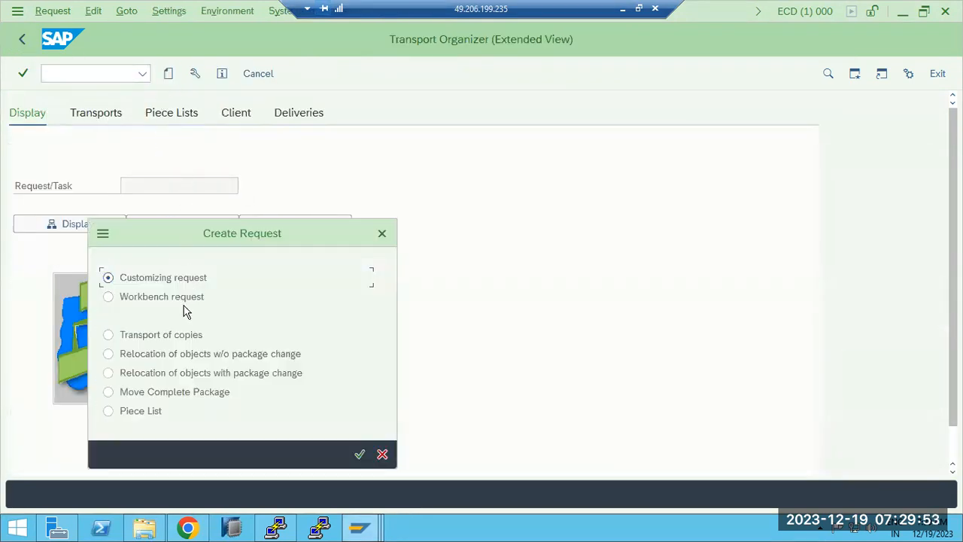
{"action": "left_click", "coordinate": [171, 337]}
{"action": "left_click", "coordinate": [354, 457]}
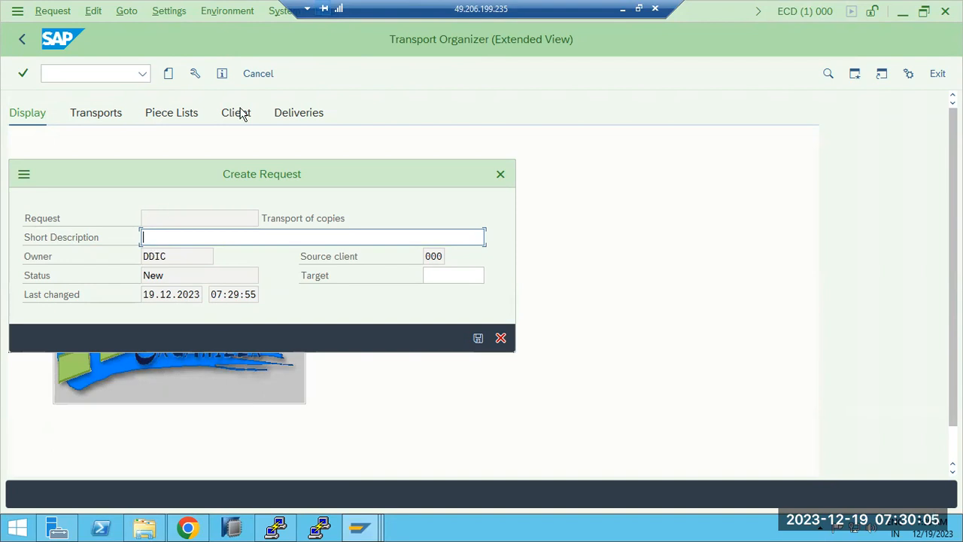
- After checking the DB REFRESH diagram, give the request short description HTTP-URL and save it
{"action": "left_click", "coordinate": [622, 8]}
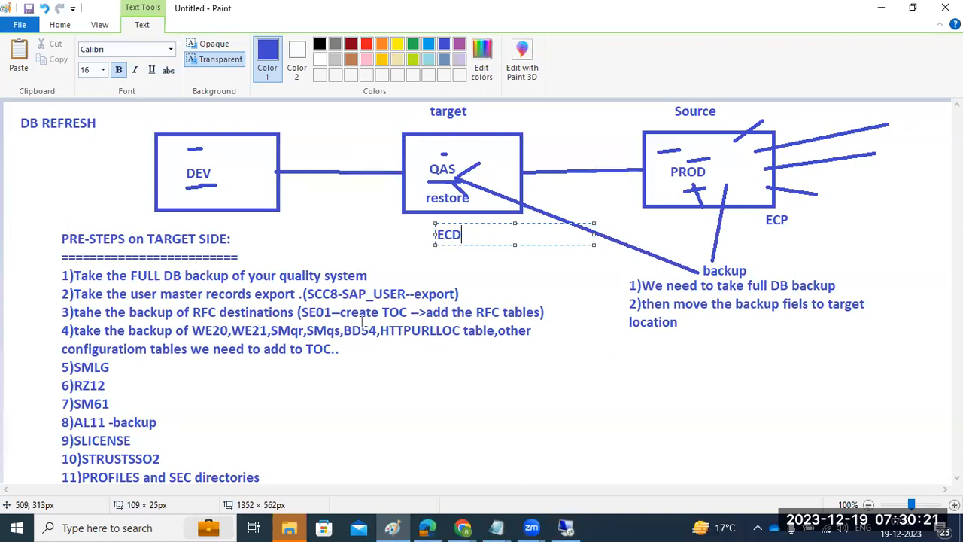
{"action": "left_click", "coordinate": [566, 528]}
{"action": "left_click", "coordinate": [172, 240]}
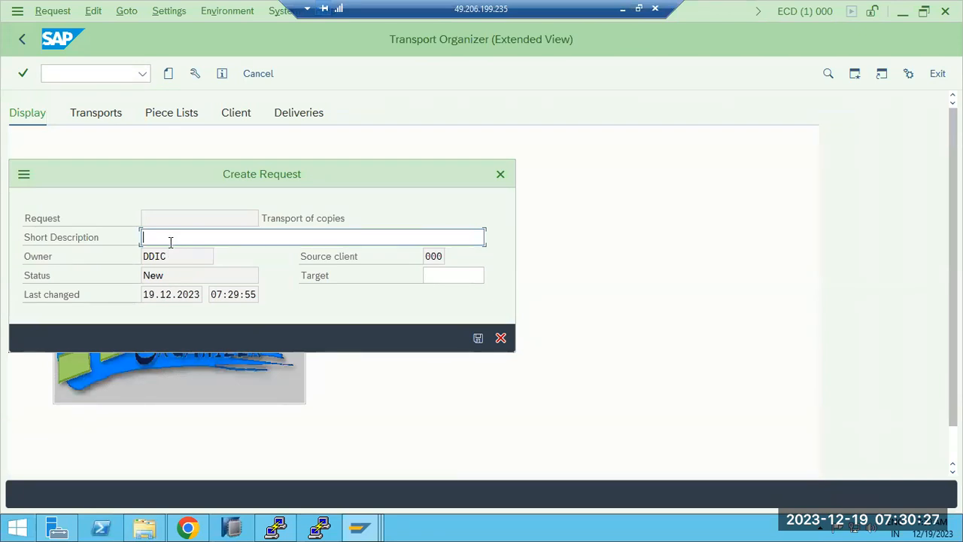
{"action": "type", "text": "HTTP-URL LOC"}
{"action": "key", "text": "Return"}
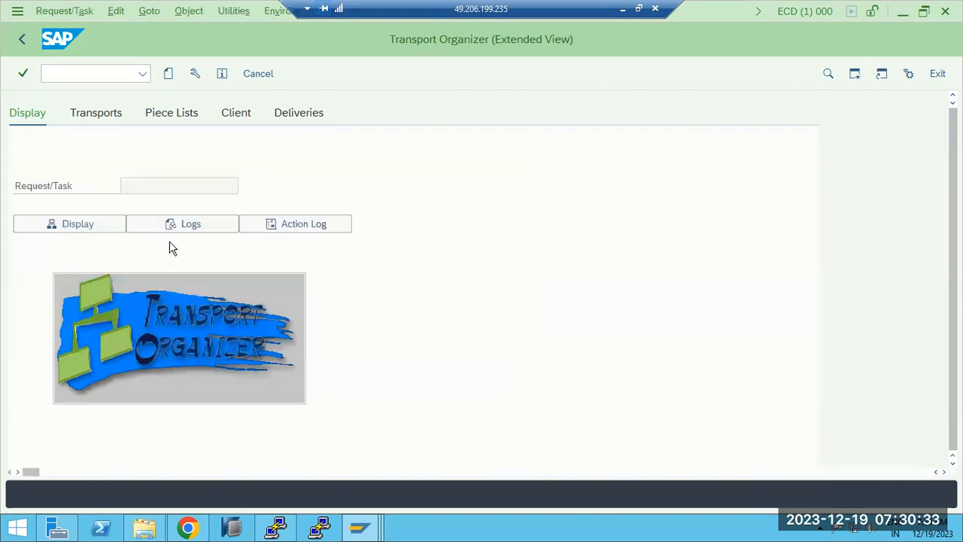
- Open ECDK900318 in change mode and add R3TR TABU HTTPURLLOC with key *
{"action": "double_click", "coordinate": [146, 219]}
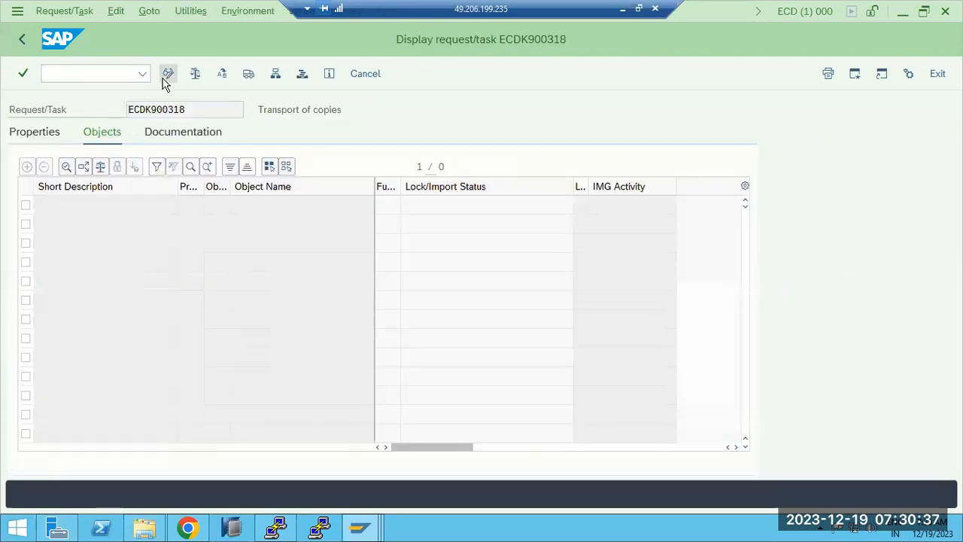
{"action": "left_click", "coordinate": [167, 75]}
{"action": "left_click", "coordinate": [194, 225]}
{"action": "left_click", "coordinate": [223, 226]}
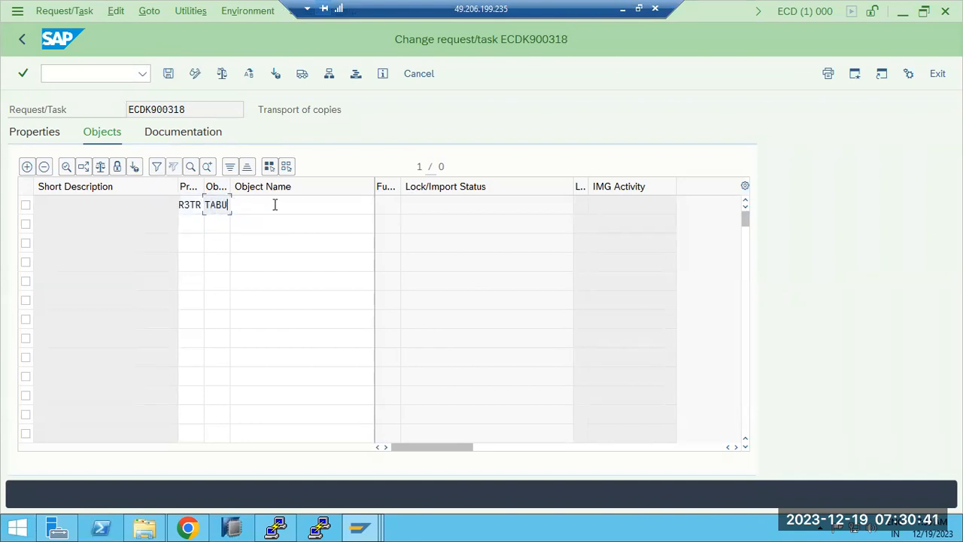
{"action": "type", "text": "HTTP"}
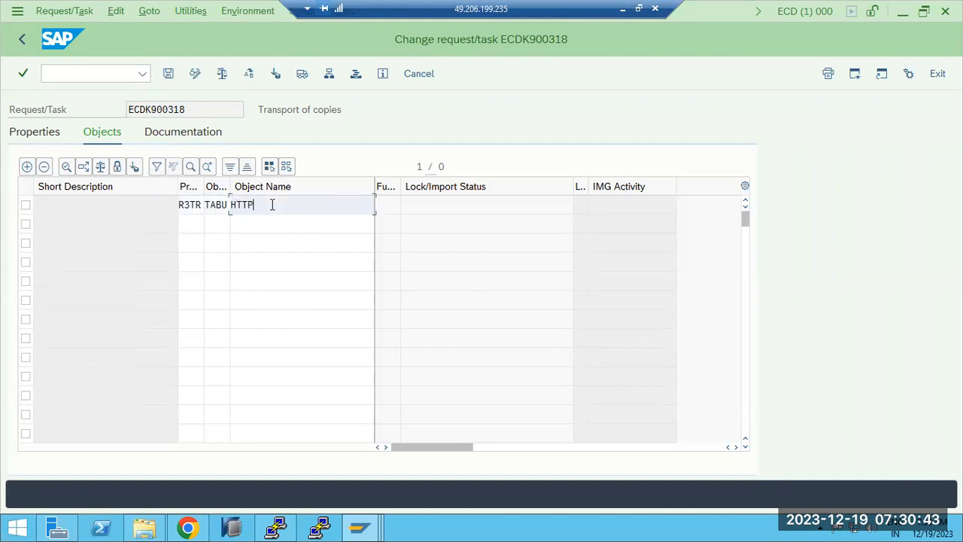
{"action": "type", "text": "URLLOC"}
{"action": "key", "text": "Return"}
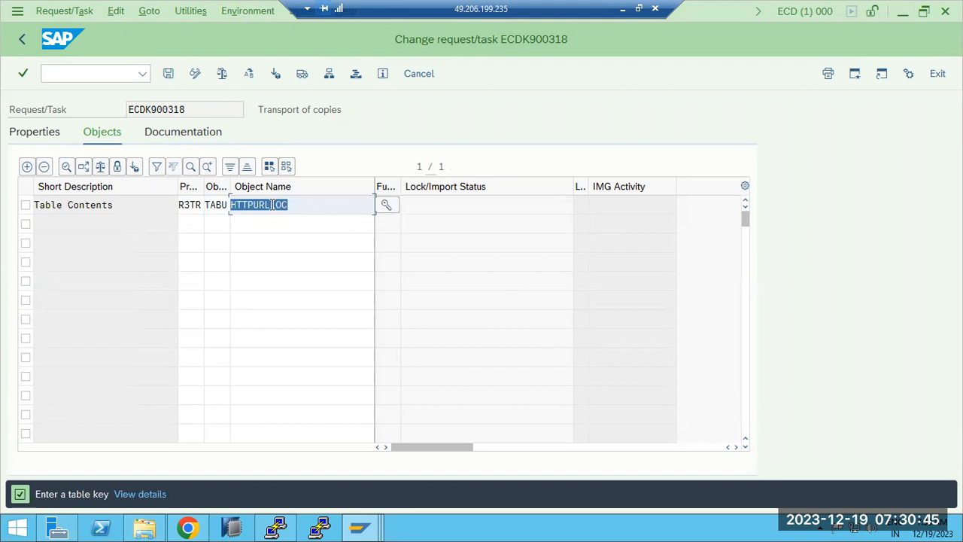
{"action": "left_click", "coordinate": [384, 206]}
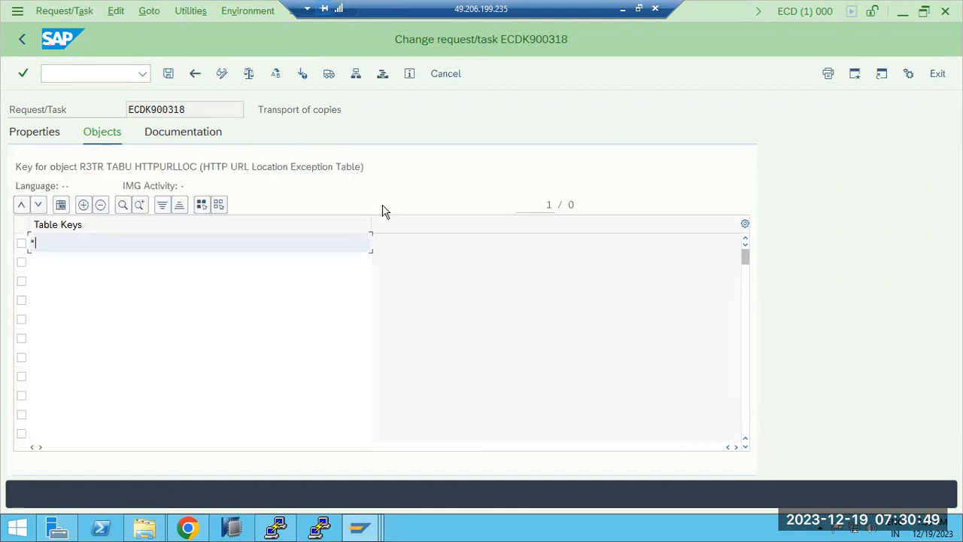
{"action": "left_click", "coordinate": [168, 76]}
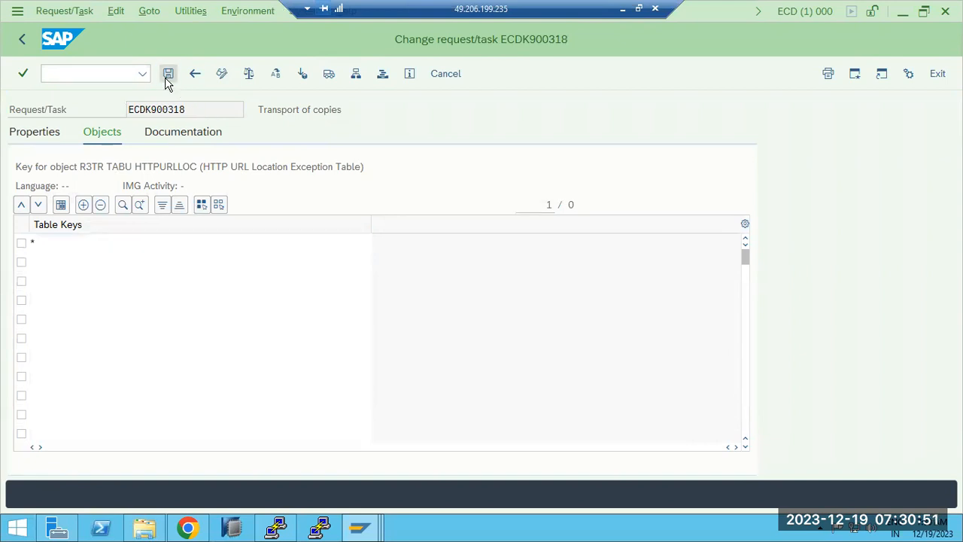
{"action": "left_click", "coordinate": [224, 351]}
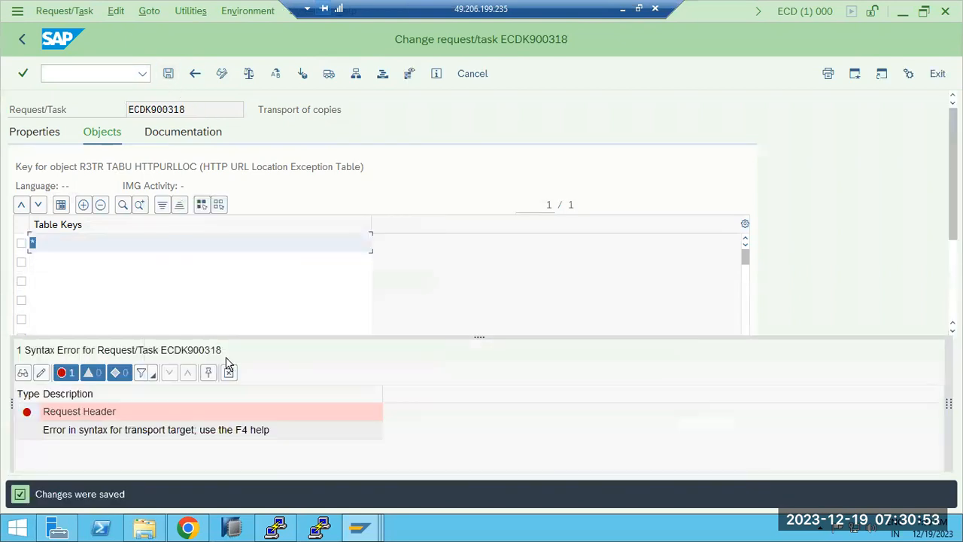
{"action": "left_click", "coordinate": [194, 75]}
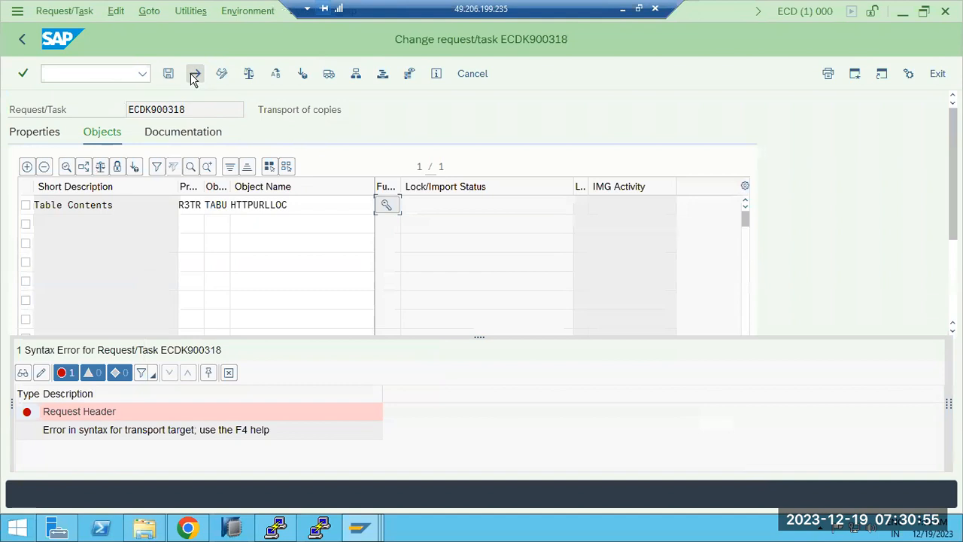
- Add R3TR TABU TBDLS as a second object row with key *
{"action": "left_click", "coordinate": [189, 222]}
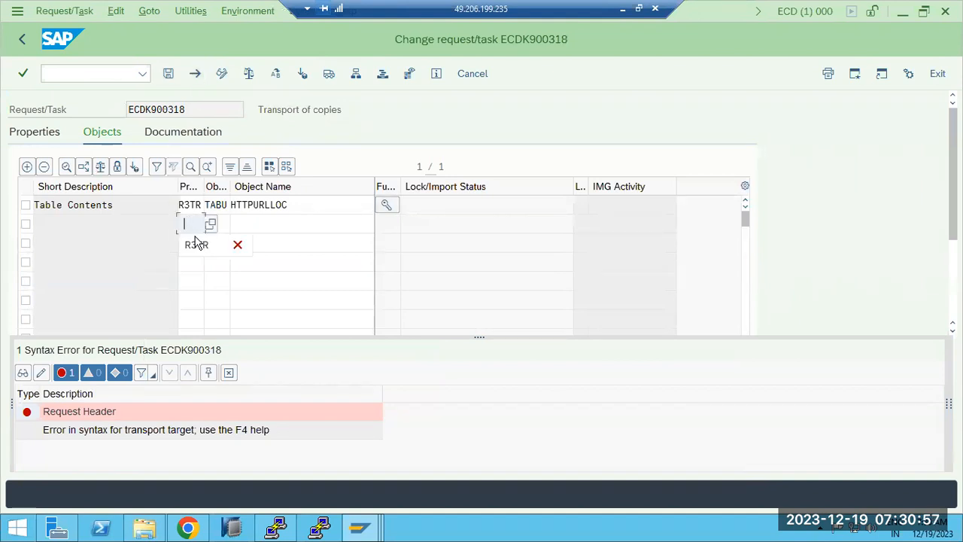
{"action": "left_click", "coordinate": [194, 244]}
{"action": "left_click", "coordinate": [217, 223]}
{"action": "left_click", "coordinate": [222, 245]}
{"action": "left_click", "coordinate": [267, 225]}
{"action": "type", "text": "TBDLS"}
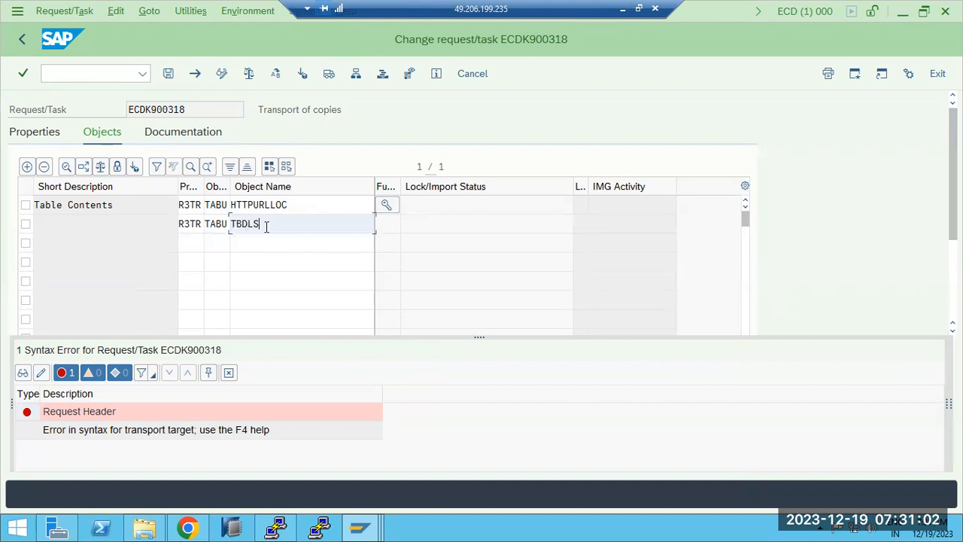
{"action": "key", "text": "Return"}
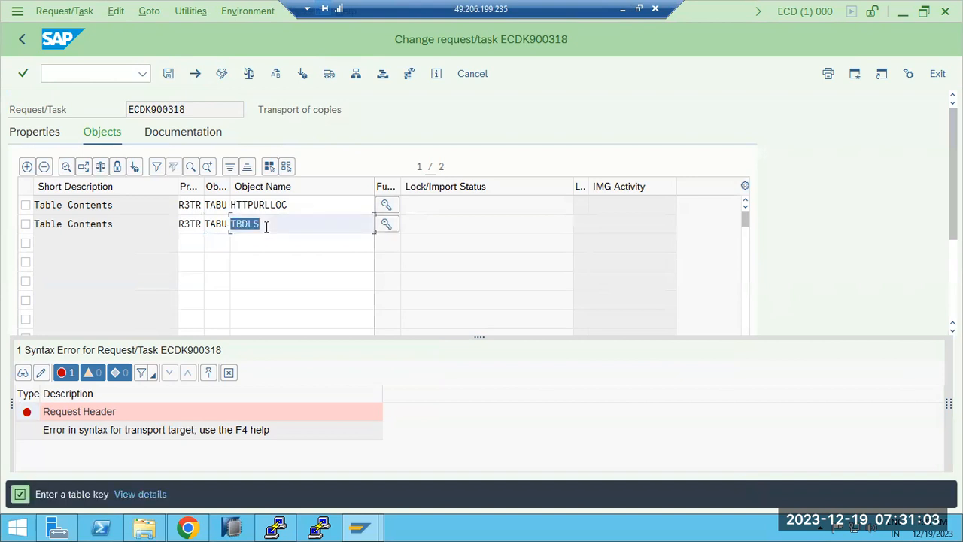
{"action": "left_click", "coordinate": [386, 225]}
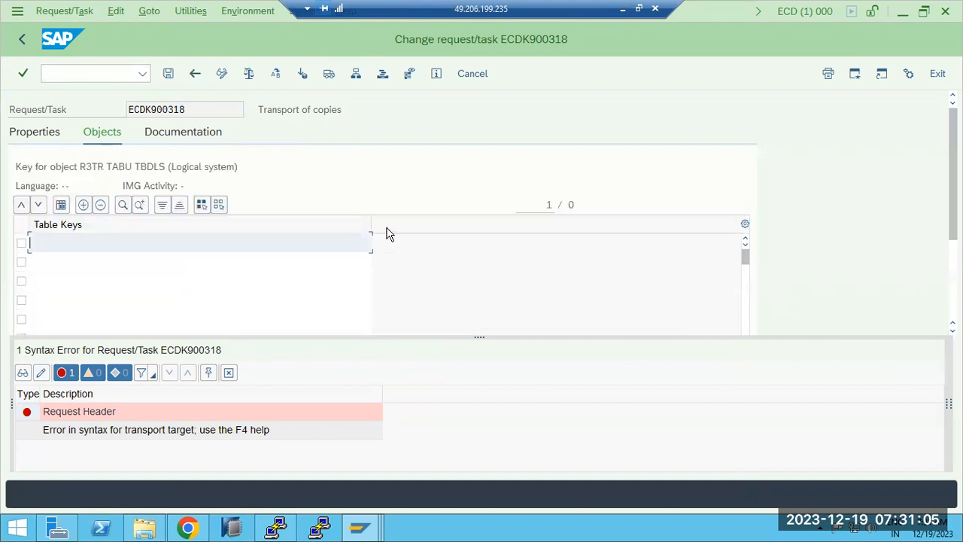
{"action": "left_click", "coordinate": [168, 73]}
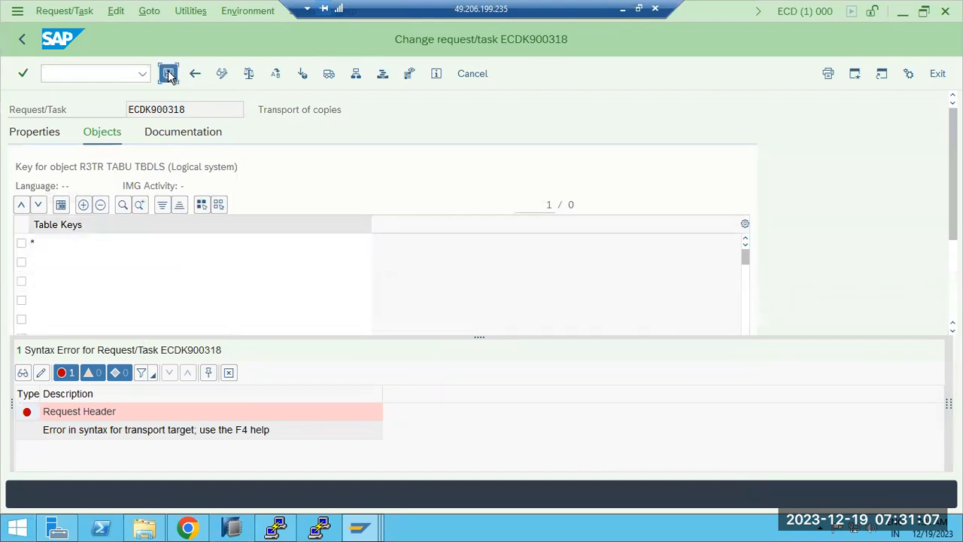
{"action": "left_click", "coordinate": [215, 354]}
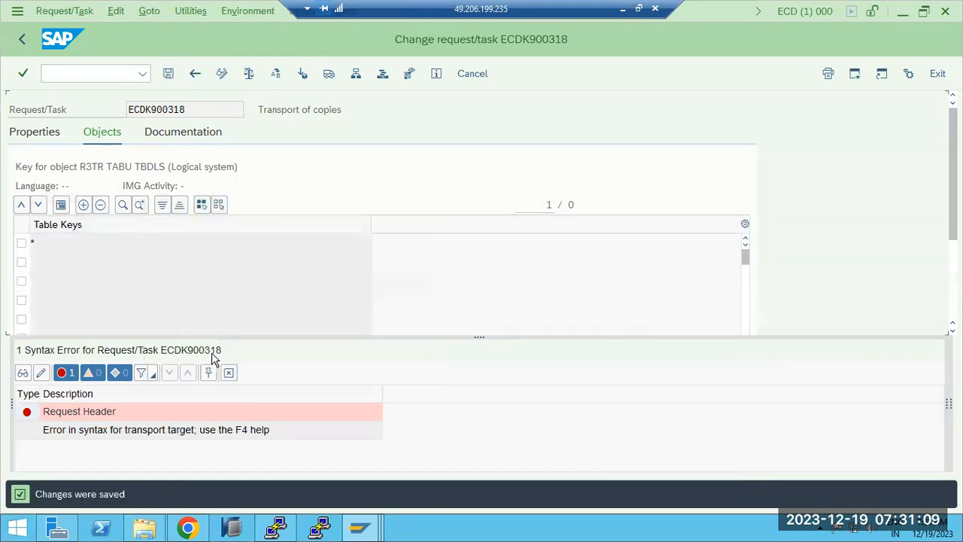
{"action": "left_click", "coordinate": [195, 75]}
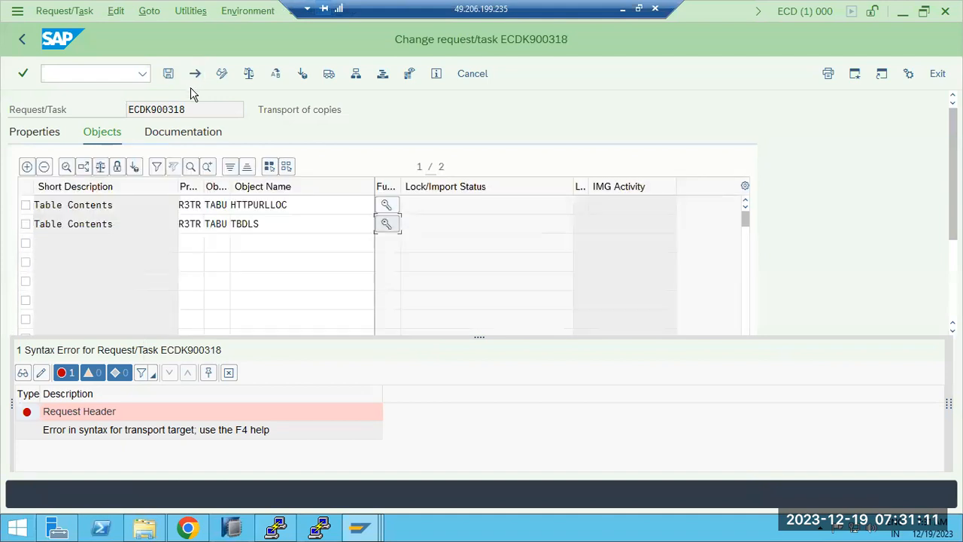
- Save the request with both table entries and leave the request editor
{"action": "left_click", "coordinate": [168, 73]}
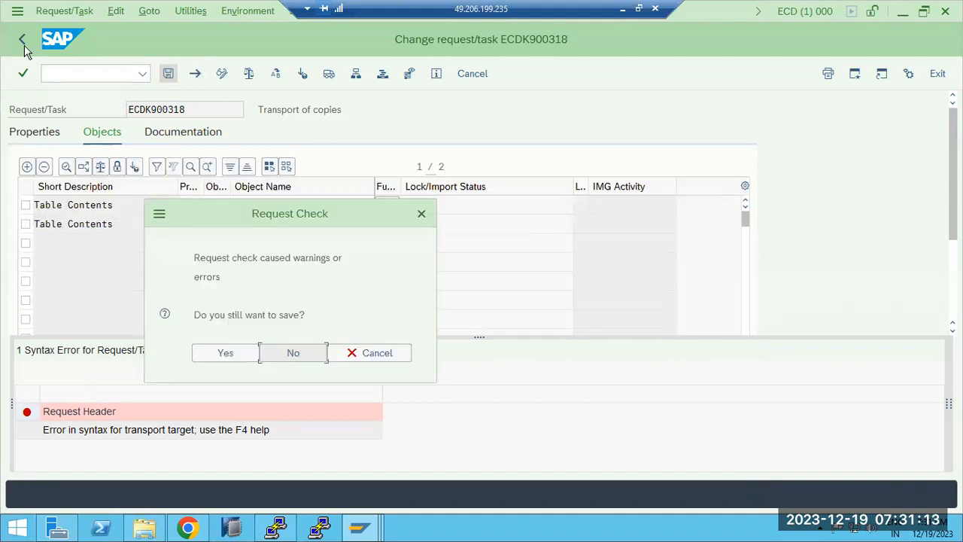
{"action": "key", "text": "Return"}
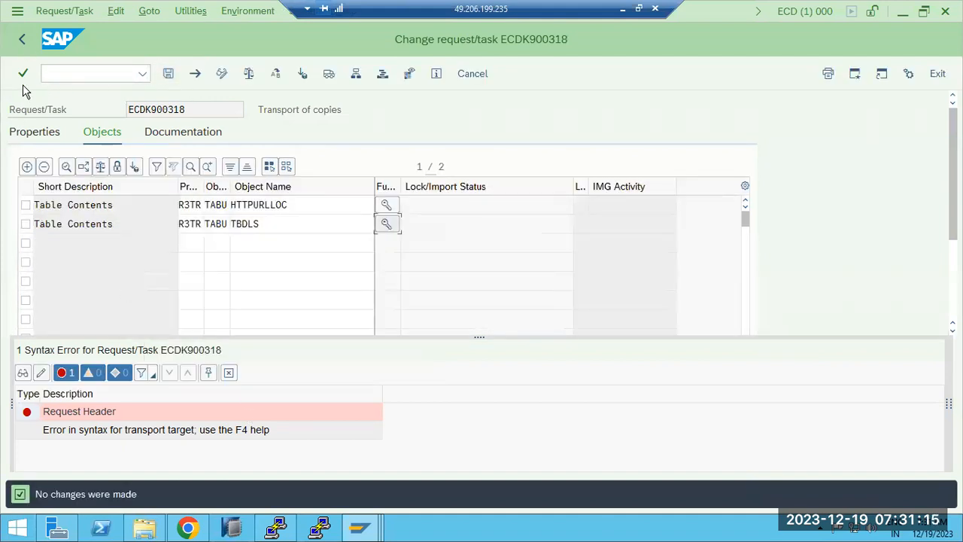
{"action": "left_click", "coordinate": [21, 45]}
{"action": "left_click", "coordinate": [21, 47]}
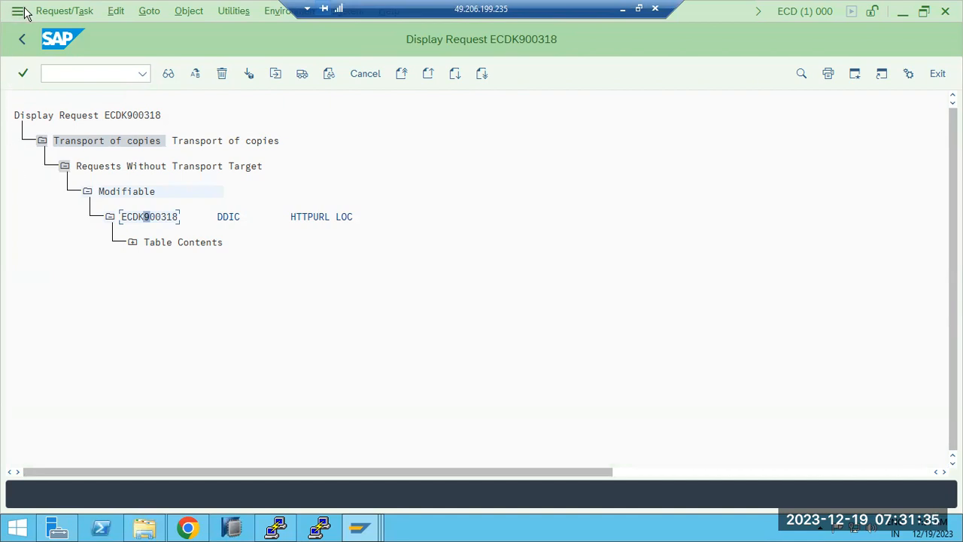
- Back out of ECDK900318 to the Transport Organizer (Extended View) start screen
{"action": "left_click", "coordinate": [22, 39]}
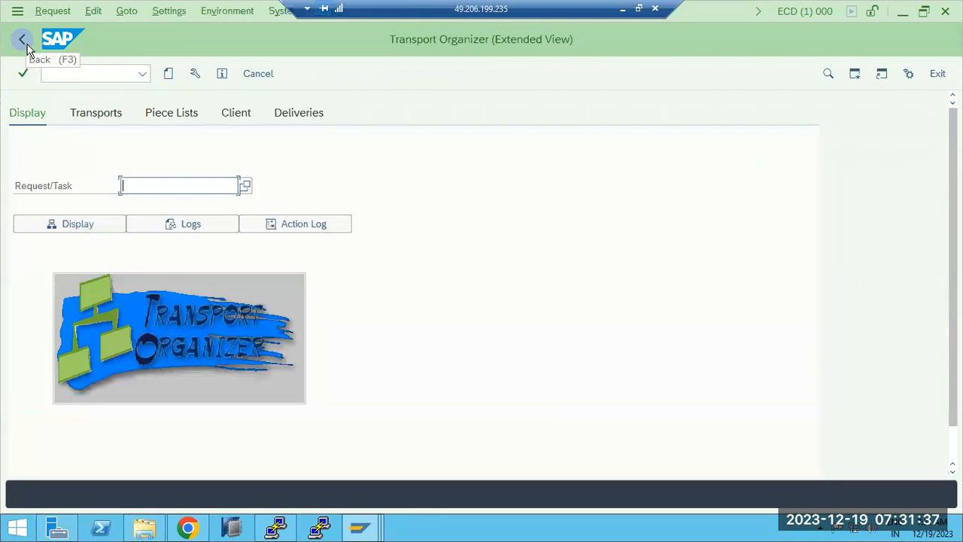
{"action": "left_click", "coordinate": [369, 526]}
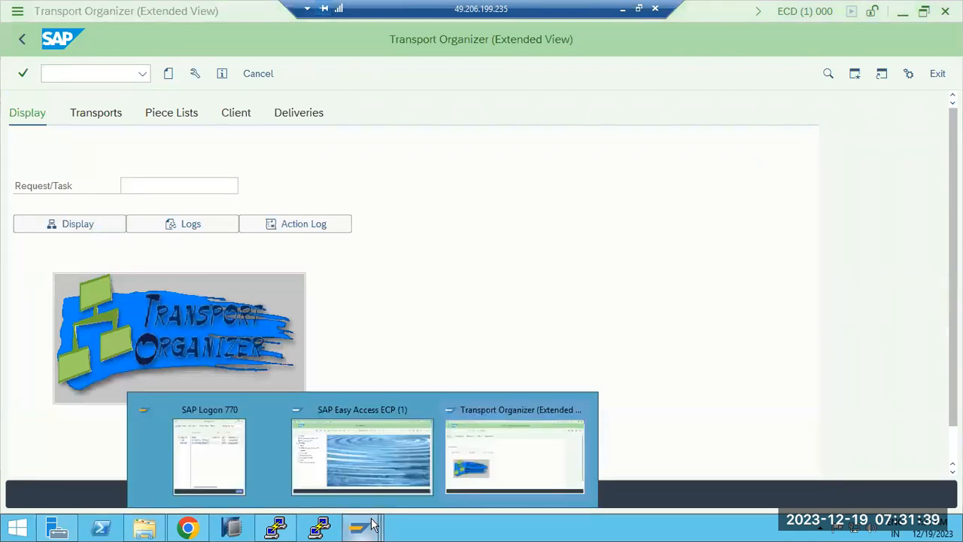
- On the ECP system, run SMLG and refresh the Load Distribution view of the logon groups
{"action": "left_click", "coordinate": [380, 441]}
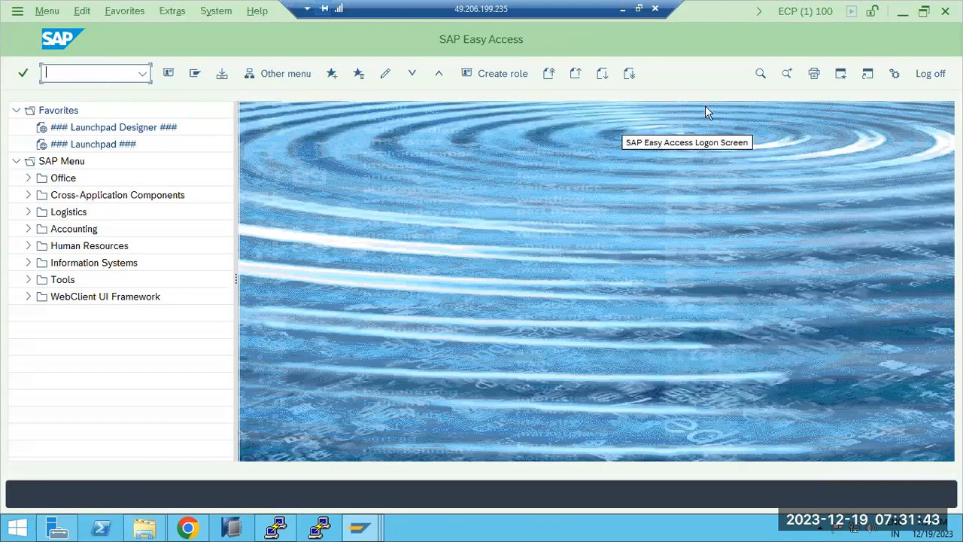
{"action": "type", "text": "smlg"}
{"action": "key", "text": "Return"}
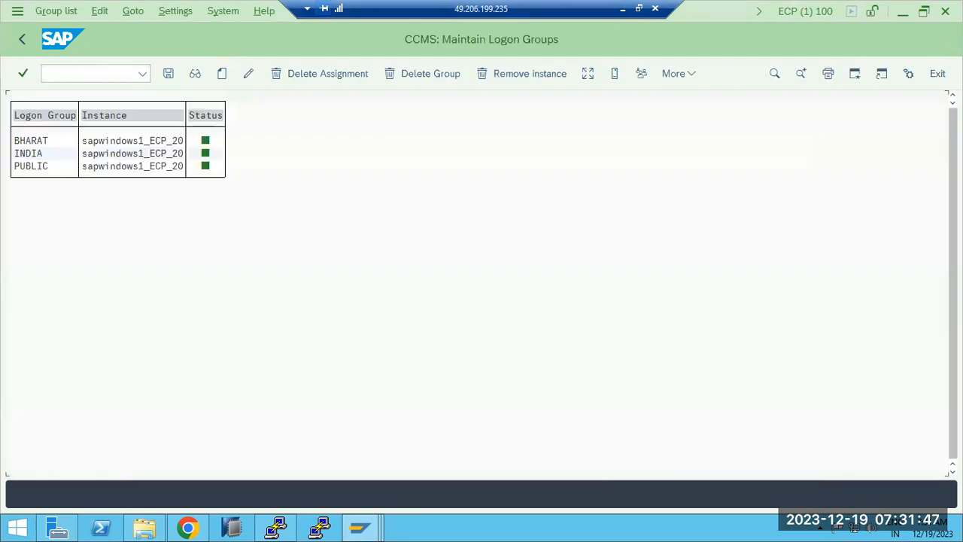
{"action": "left_click", "coordinate": [588, 75]}
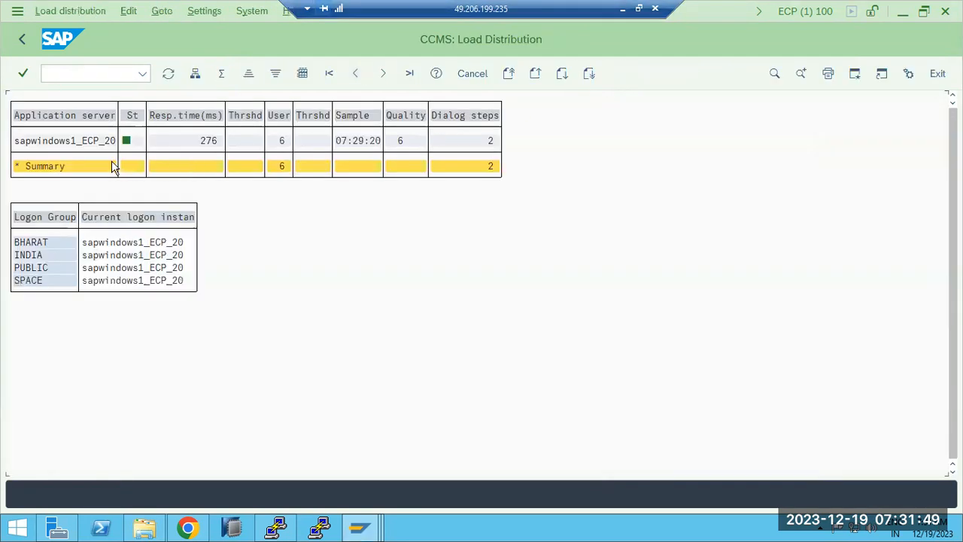
{"action": "double_click", "coordinate": [68, 141]}
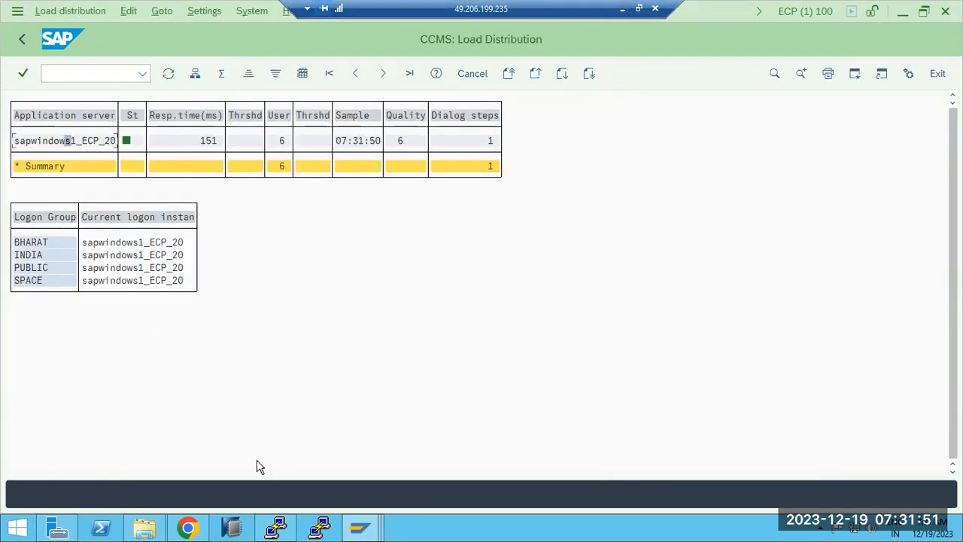
{"action": "left_click", "coordinate": [360, 527]}
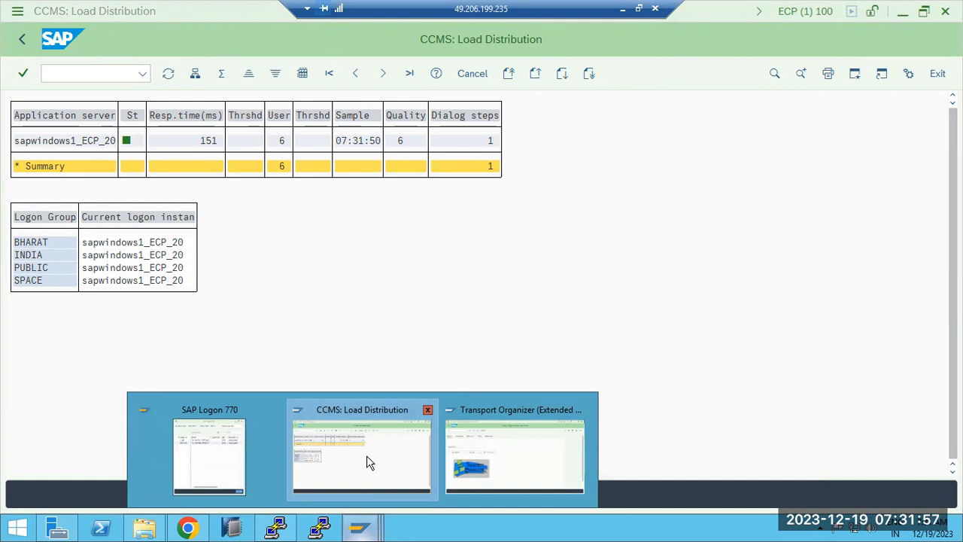
{"action": "left_click", "coordinate": [368, 457]}
- Switch to the ECD Transport Organizer window and go back to SAP Easy Access
{"action": "left_click", "coordinate": [377, 514]}
{"action": "left_click", "coordinate": [499, 456]}
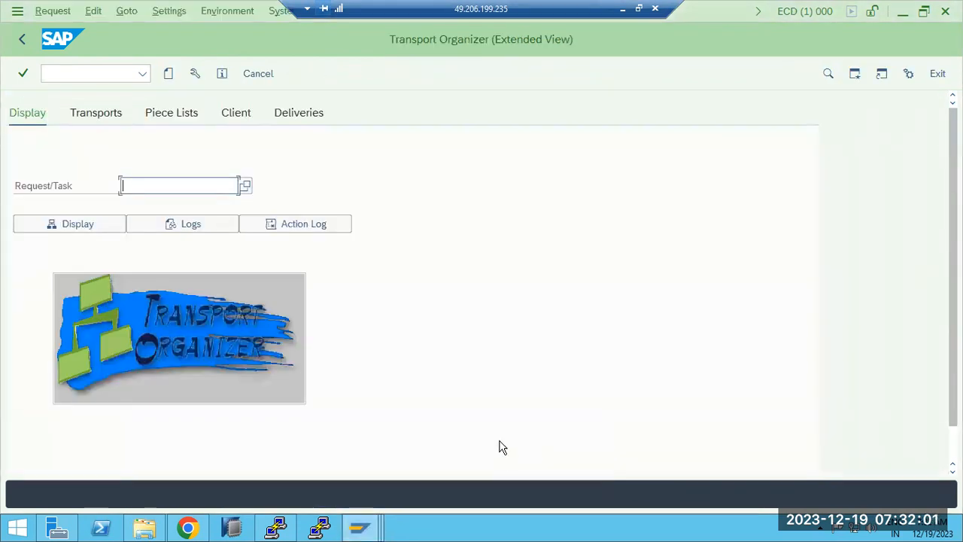
{"action": "left_click", "coordinate": [21, 42]}
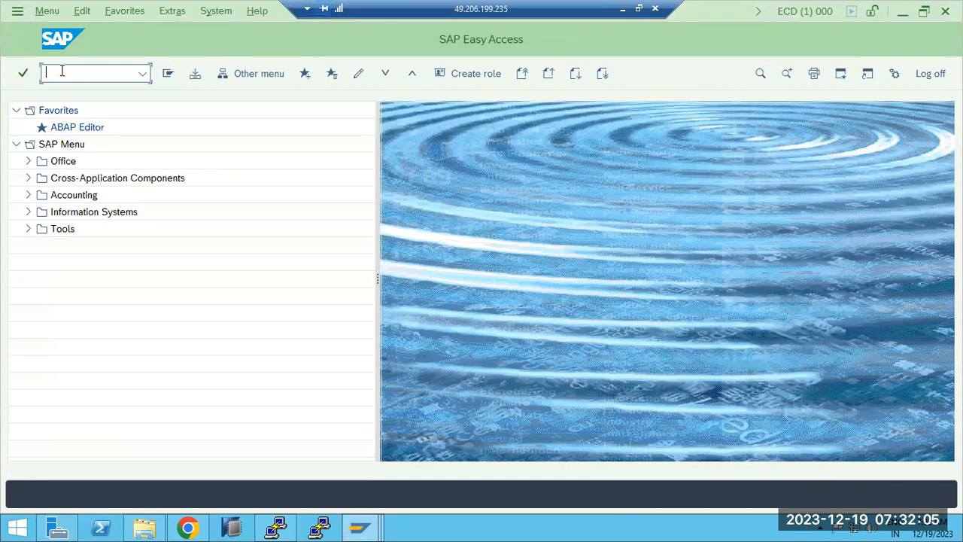
- Run SCC4, scroll through all 22 clients, then minimize the remote desktop to show Paint
{"action": "type", "text": "scc4"}
{"action": "key", "text": "Return"}
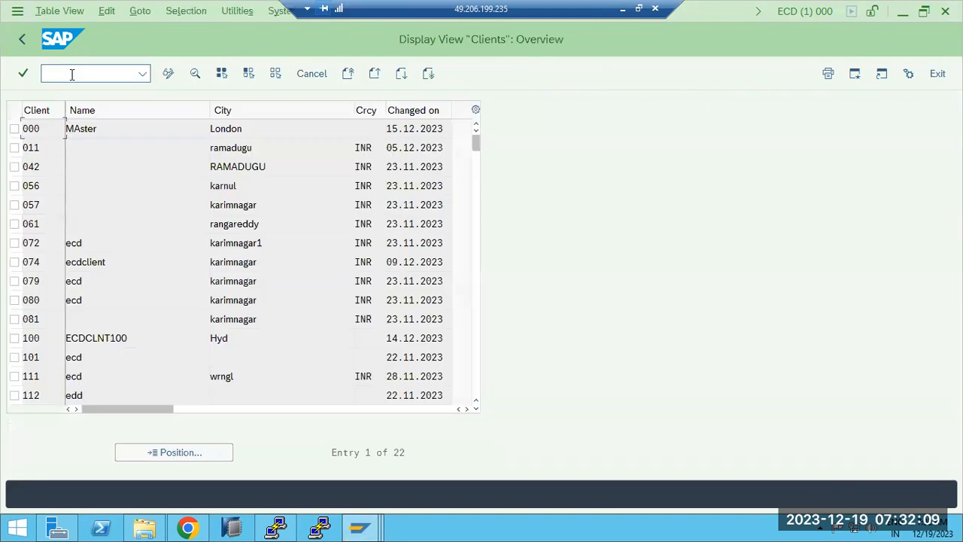
{"action": "scroll", "coordinate": [79, 256], "scroll_direction": "down", "scroll_amount": 6}
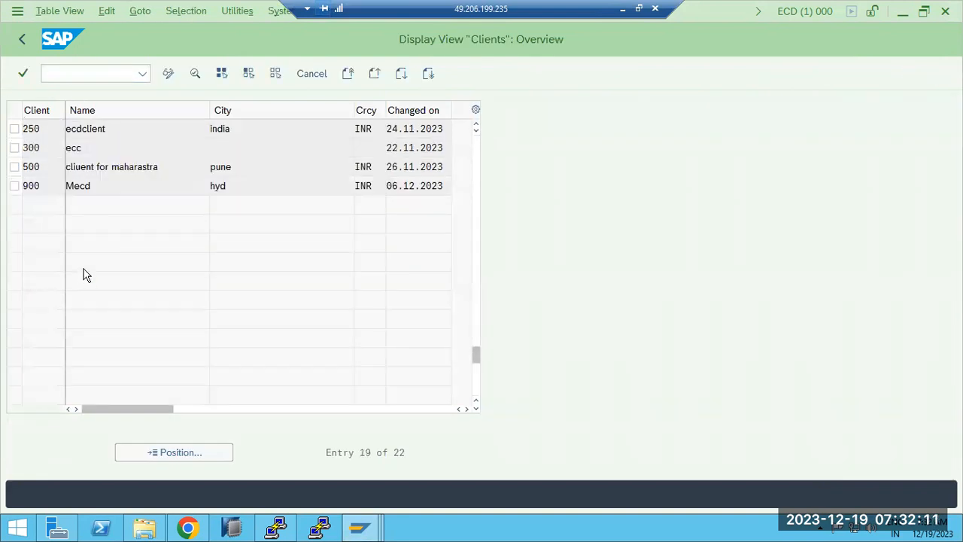
{"action": "scroll", "coordinate": [84, 267], "scroll_direction": "up", "scroll_amount": 5}
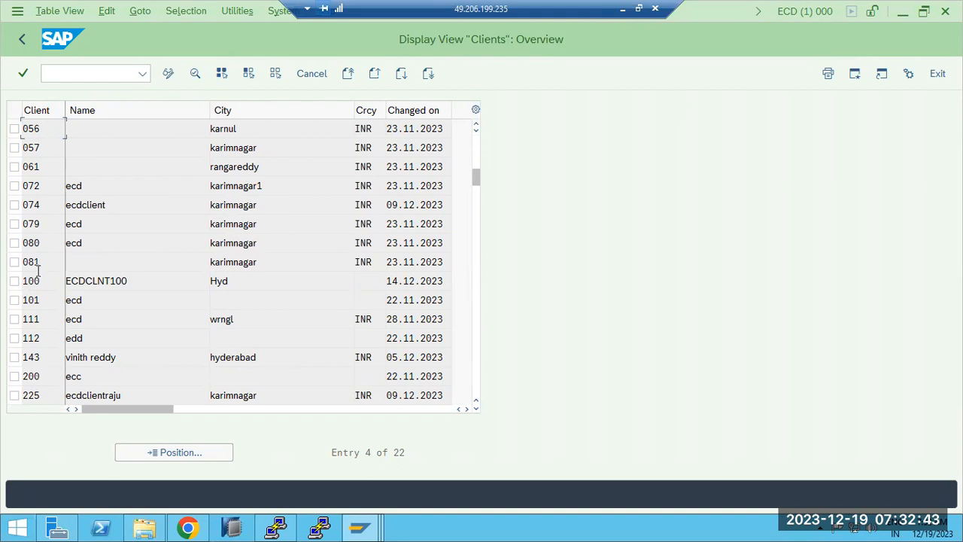
{"action": "scroll", "coordinate": [142, 344], "scroll_direction": "down", "scroll_amount": 6}
{"action": "scroll", "coordinate": [148, 348], "scroll_direction": "up", "scroll_amount": 2}
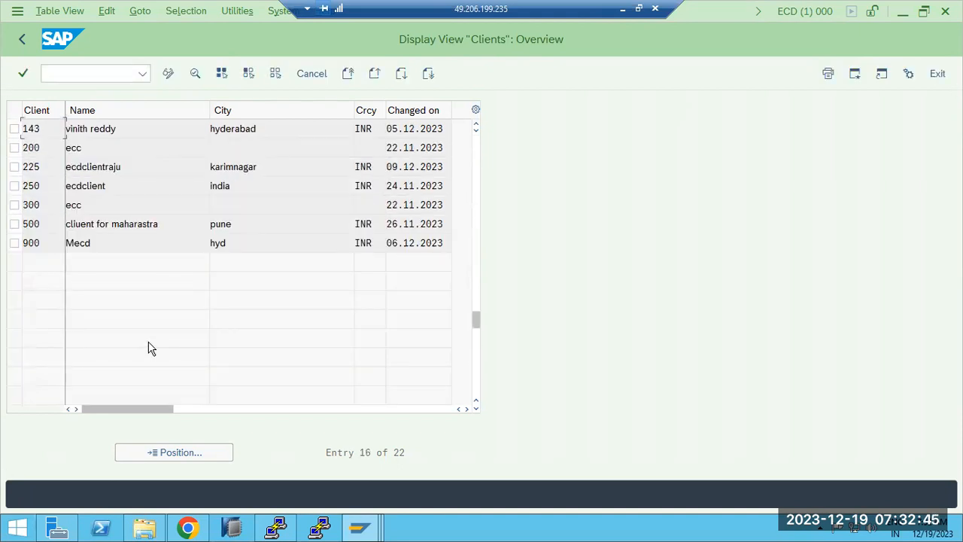
{"action": "scroll", "coordinate": [149, 348], "scroll_direction": "up", "scroll_amount": 5}
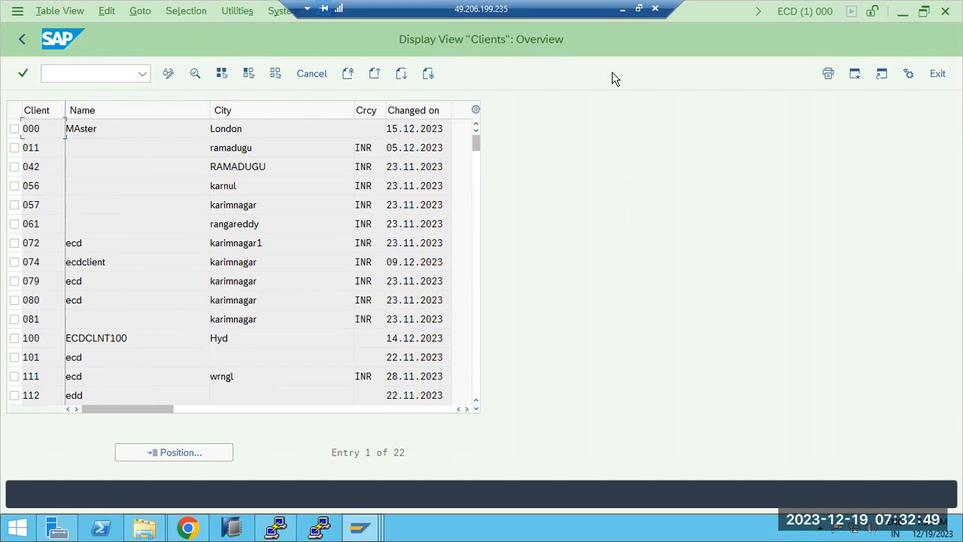
{"action": "left_click", "coordinate": [623, 10]}
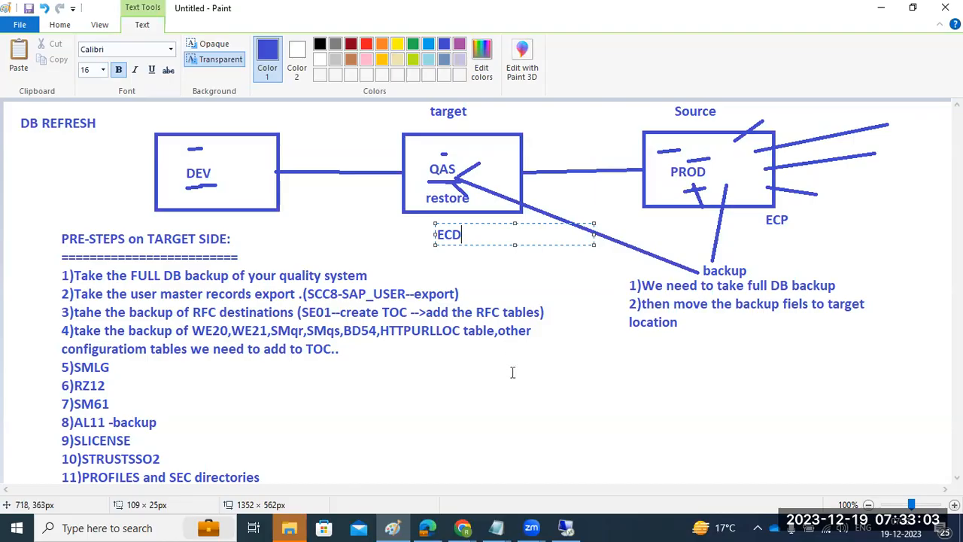
- Log off the ECD session, return ECP to Maintain Logon Groups, and bring Paint back
{"action": "left_click", "coordinate": [566, 528]}
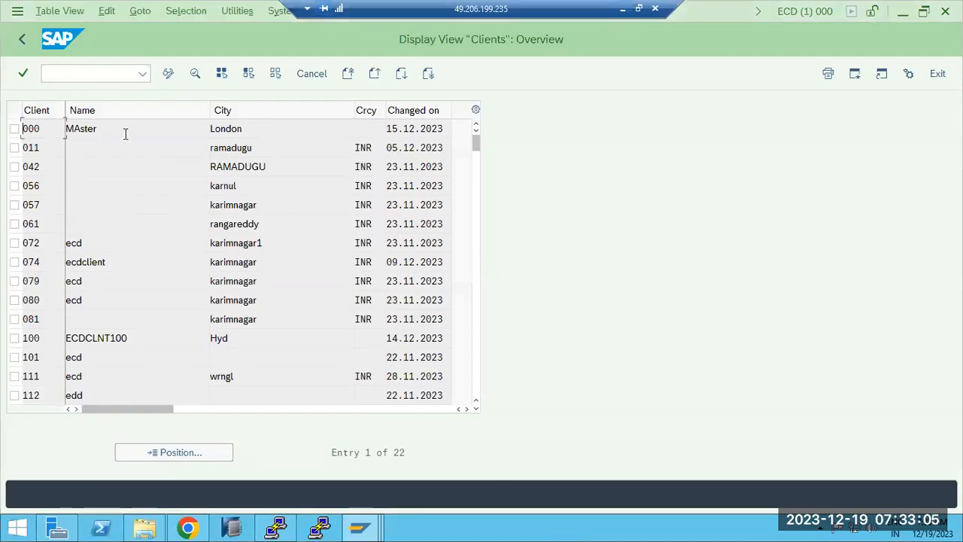
{"action": "left_click", "coordinate": [24, 41]}
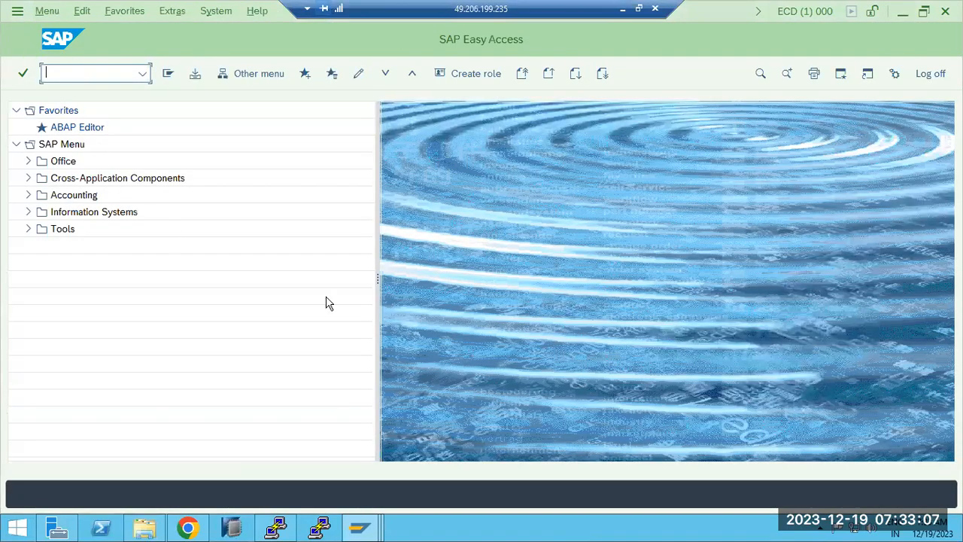
{"action": "left_click", "coordinate": [931, 73]}
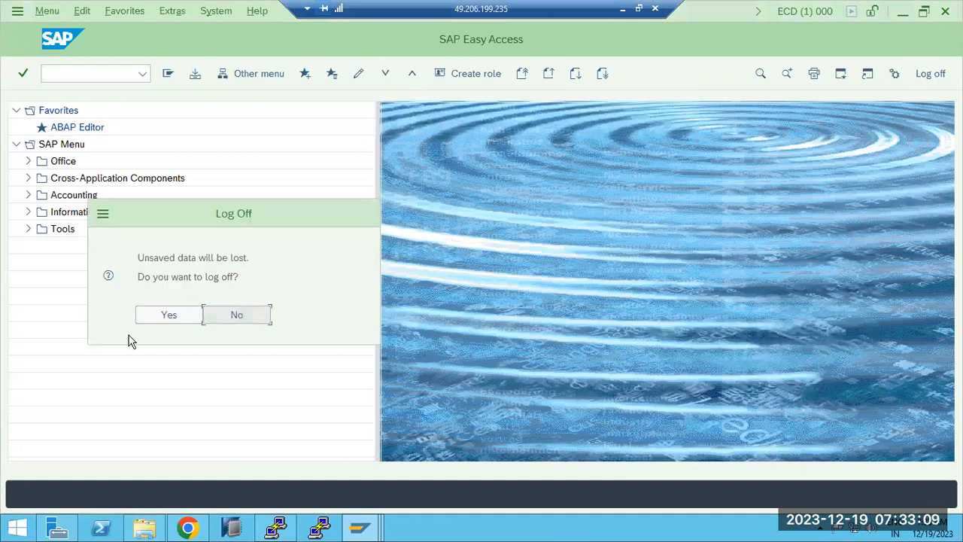
{"action": "left_click", "coordinate": [181, 317]}
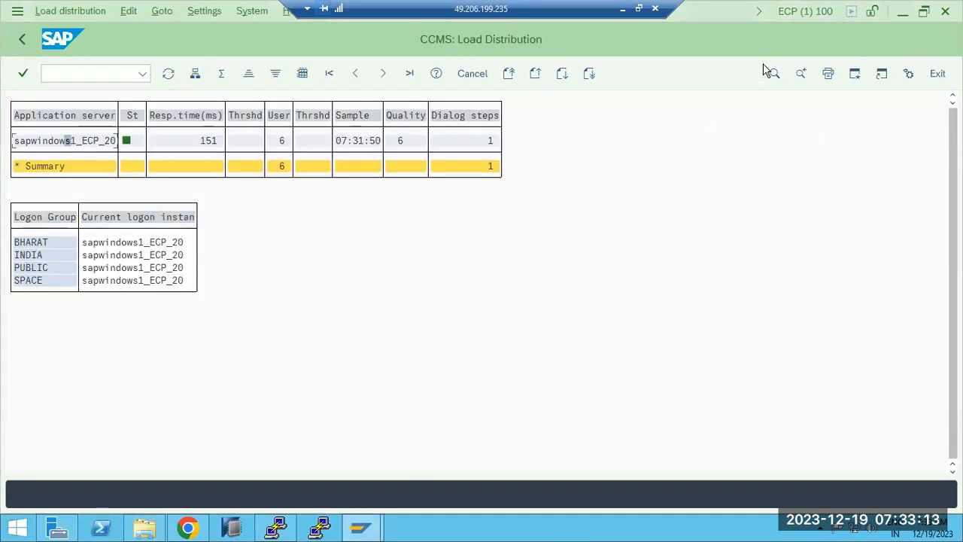
{"action": "left_click", "coordinate": [22, 39]}
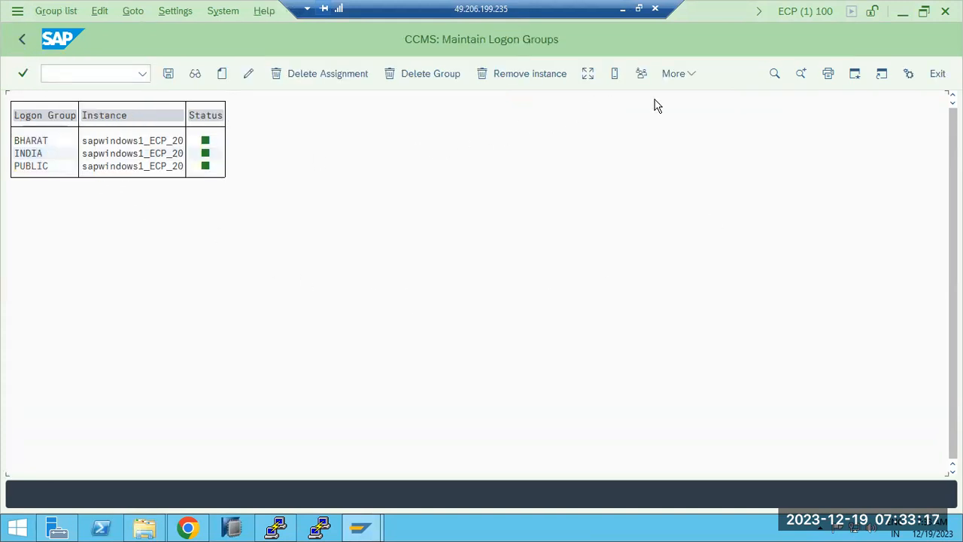
{"action": "left_click", "coordinate": [622, 9]}
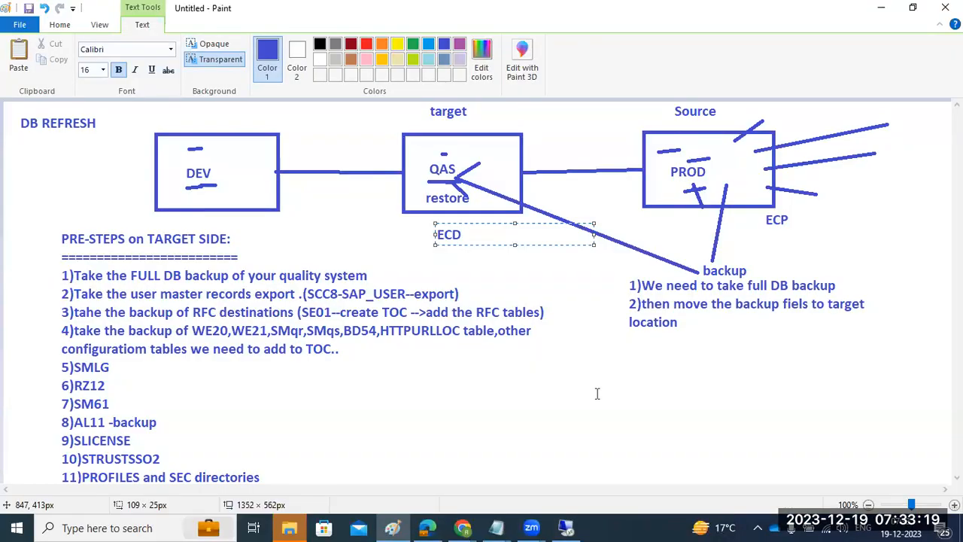
- Commit the ECD label under the QAS box and draw a new text box beside it
{"action": "left_click", "coordinate": [543, 400]}
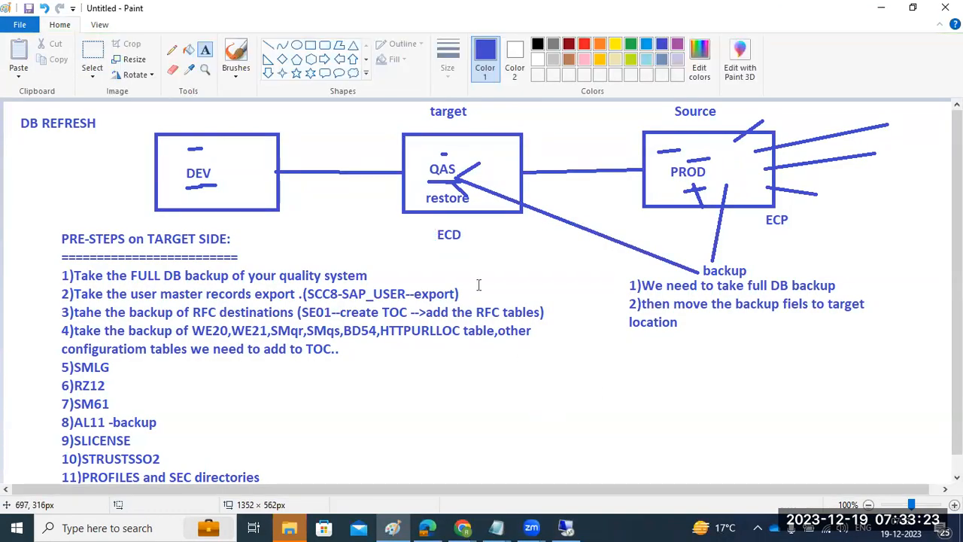
{"action": "left_click_drag", "start_coordinate": [380, 226], "coordinate": [441, 269]}
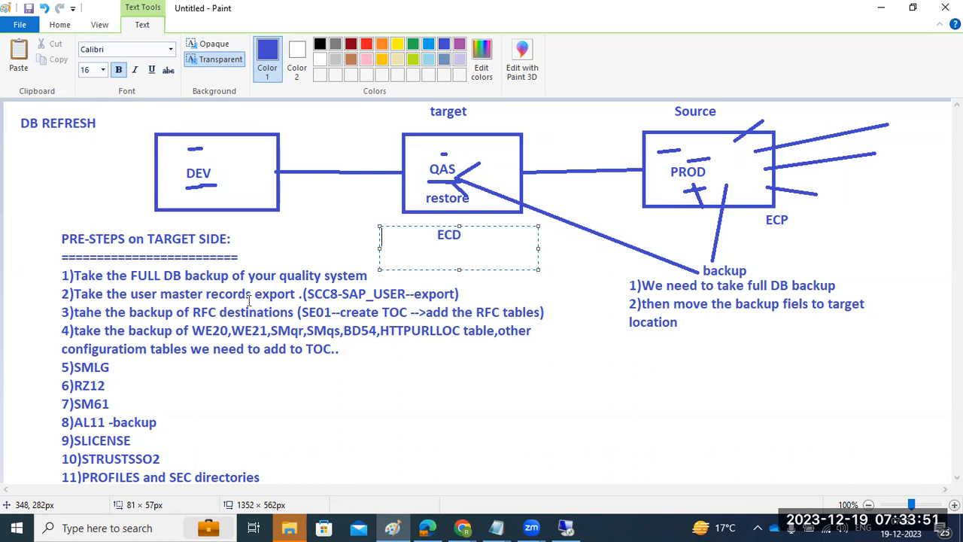
{"action": "left_click", "coordinate": [566, 527]}
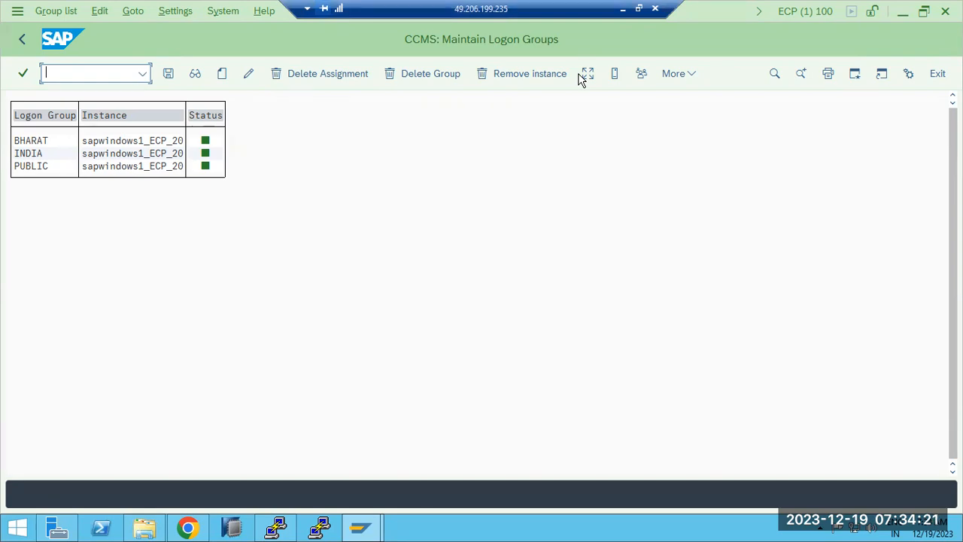
{"action": "left_click", "coordinate": [623, 9]}
- Add client labels 100 and 200 beside ECD, and 100 beside ECP
{"action": "left_click", "coordinate": [501, 329]}
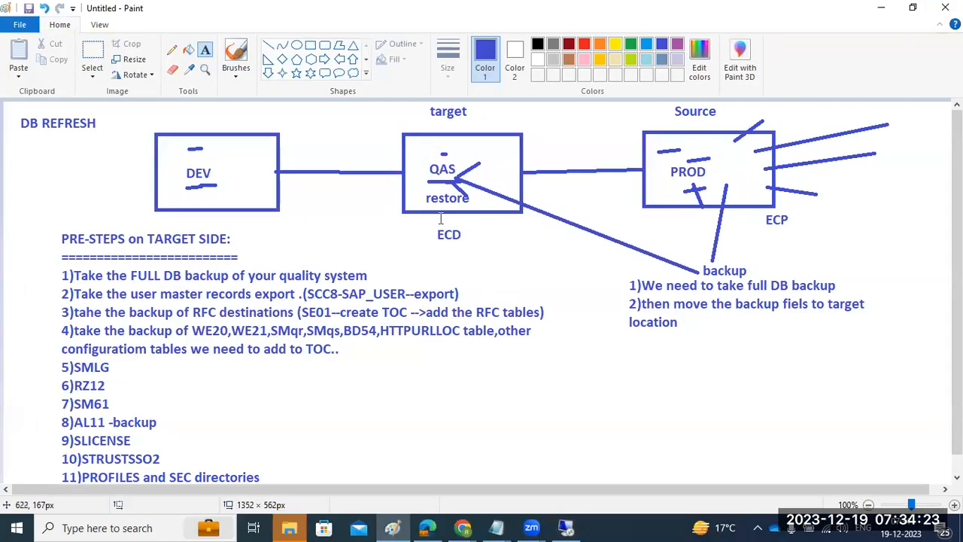
{"action": "left_click_drag", "start_coordinate": [474, 228], "coordinate": [541, 289]}
{"action": "type", "text": "100"}
{"action": "key", "text": "Return"}
{"action": "type", "text": "200"}
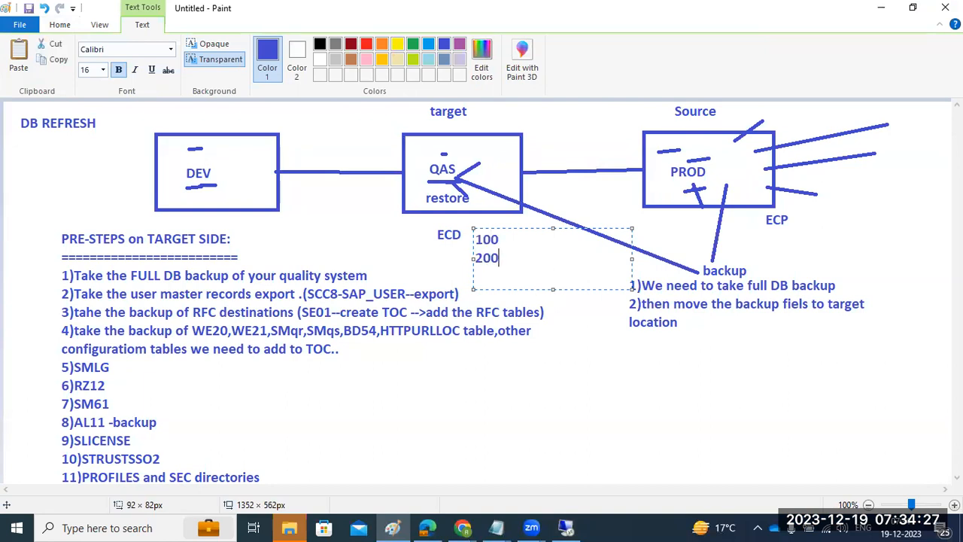
{"action": "left_click_drag", "start_coordinate": [800, 208], "coordinate": [864, 261]}
{"action": "type", "text": "100"}
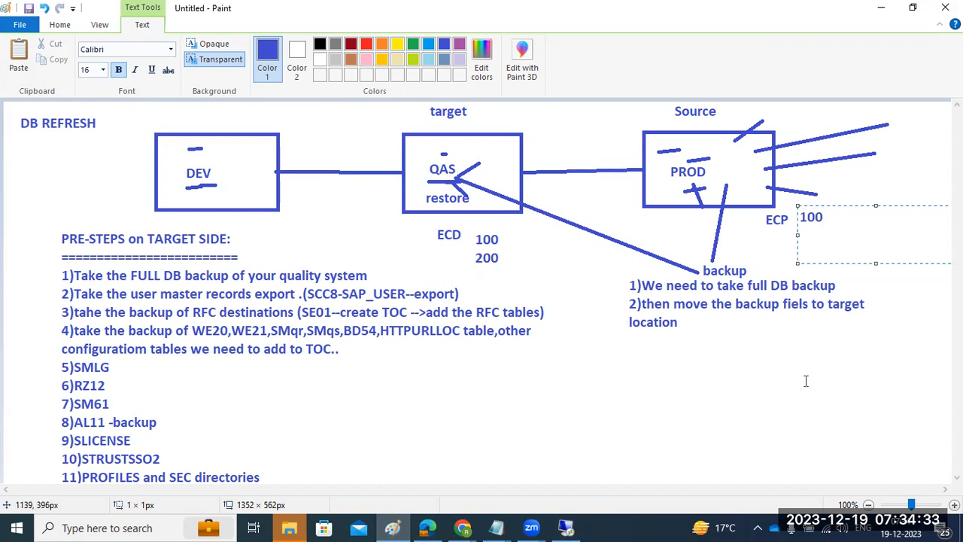
{"action": "left_click", "coordinate": [783, 354]}
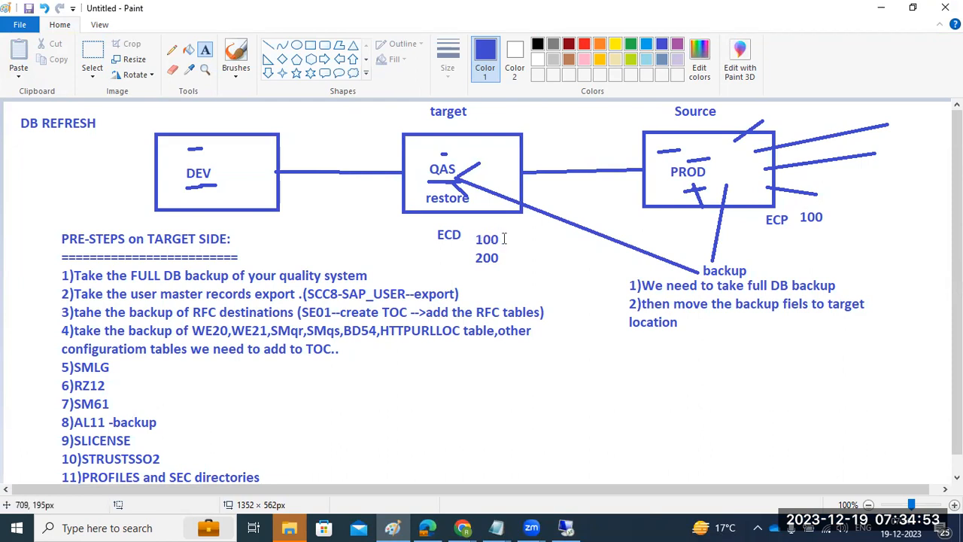
- Try another text box beside the 100 label, then return to SAP Easy Access
{"action": "left_click", "coordinate": [503, 238]}
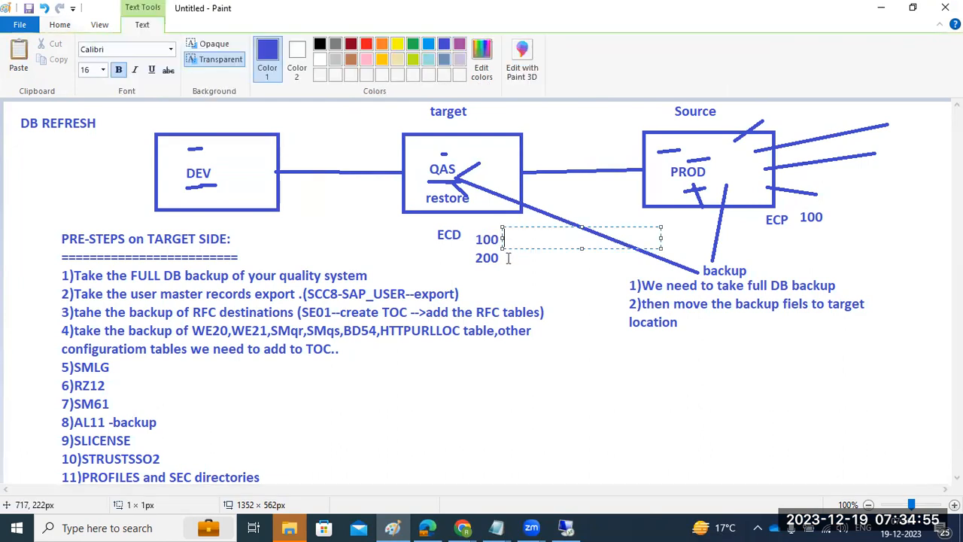
{"action": "left_click", "coordinate": [508, 259]}
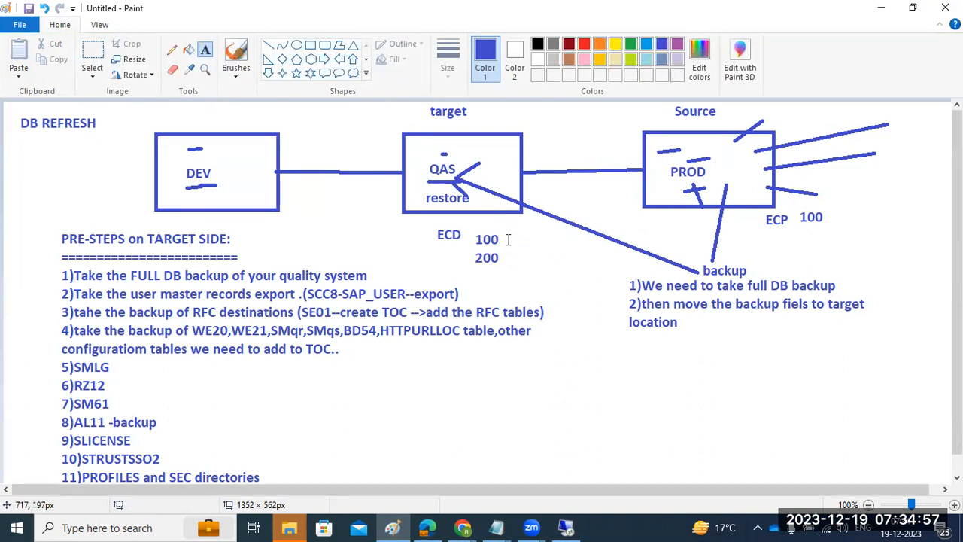
{"action": "left_click", "coordinate": [508, 239]}
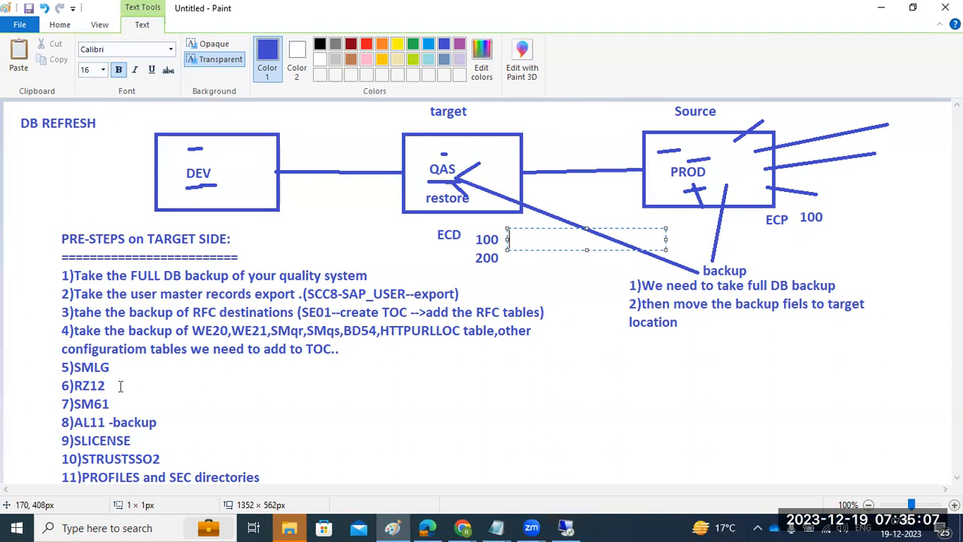
{"action": "left_click", "coordinate": [566, 527]}
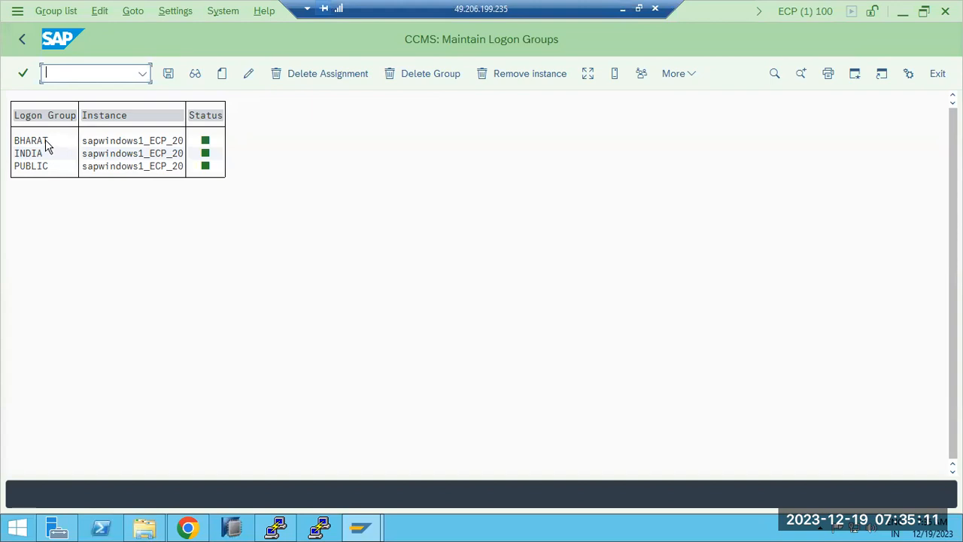
{"action": "left_click", "coordinate": [22, 40]}
- Check the RFC server groups in RZ12
{"action": "left_click", "coordinate": [58, 73]}
{"action": "type", "text": "rz12"}
{"action": "key", "text": "Return"}
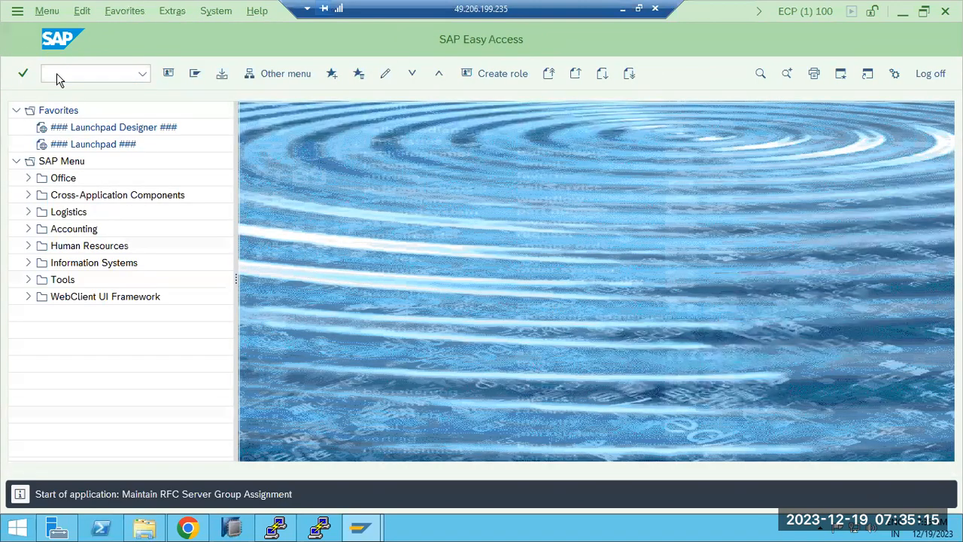
{"action": "left_click", "coordinate": [23, 40]}
- In SM61, expand job server groups ABC and DEFAULT to see their servers
{"action": "left_click", "coordinate": [58, 74]}
{"action": "type", "text": "sm61"}
{"action": "key", "text": "Return"}
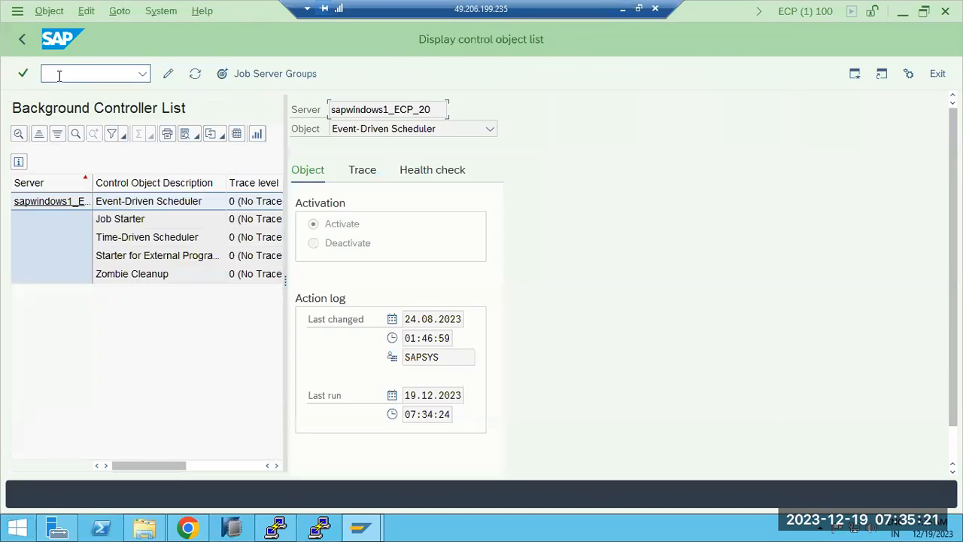
{"action": "left_click", "coordinate": [256, 74]}
{"action": "left_click", "coordinate": [34, 146]}
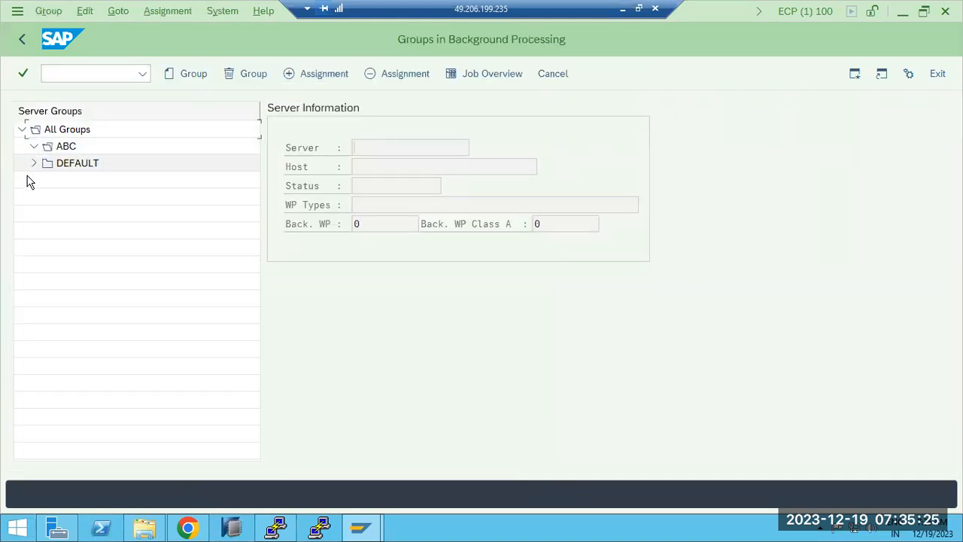
{"action": "left_click", "coordinate": [34, 163]}
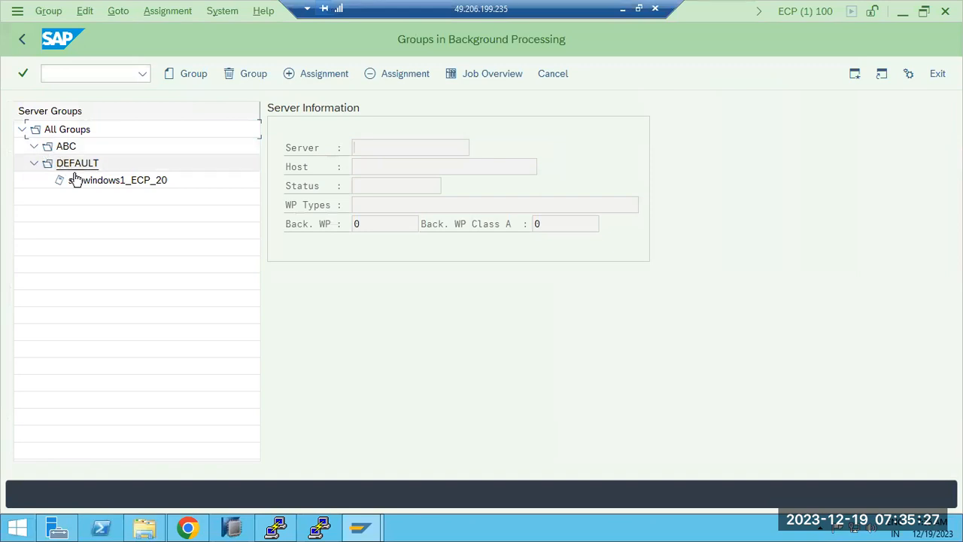
{"action": "left_click", "coordinate": [22, 39]}
{"action": "left_click", "coordinate": [93, 78]}
- Run /nwe20 and inspect the logical system partner profile ECPCLNT100
{"action": "type", "text": "/nwe20"}
{"action": "key", "text": "Return"}
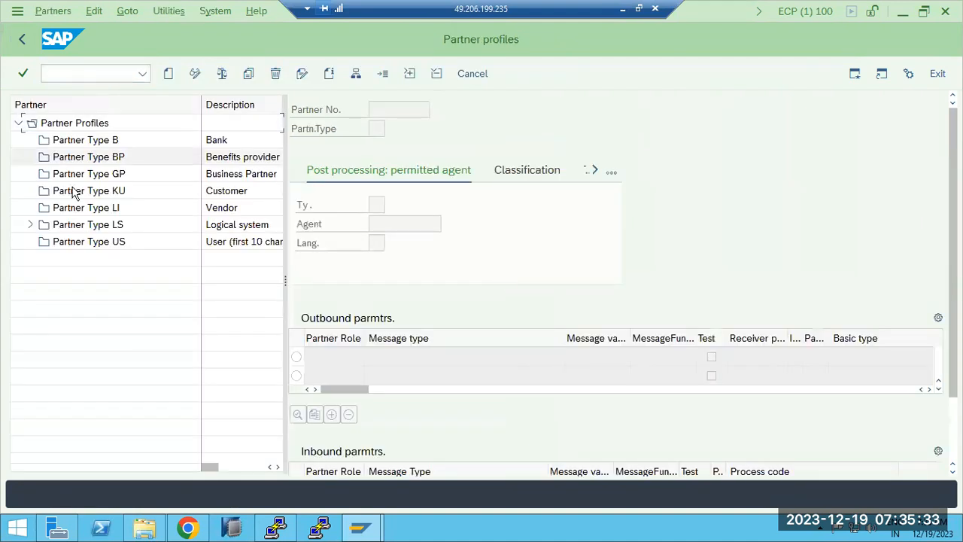
{"action": "left_click", "coordinate": [30, 225]}
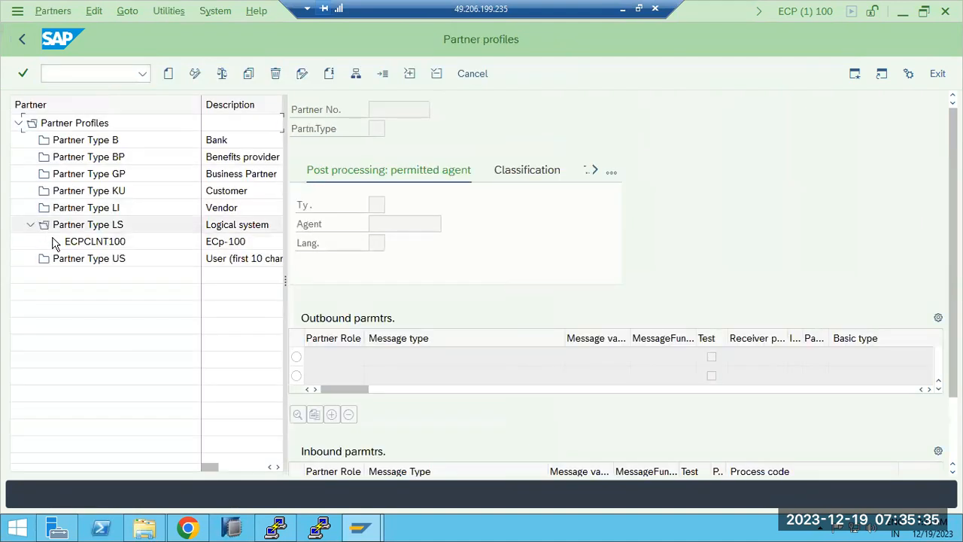
{"action": "double_click", "coordinate": [90, 242]}
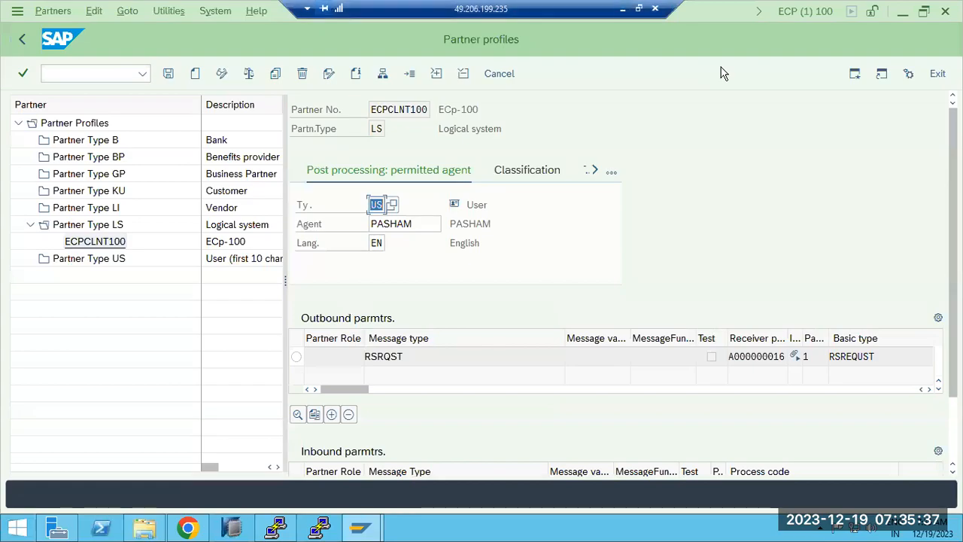
{"action": "left_click", "coordinate": [622, 8]}
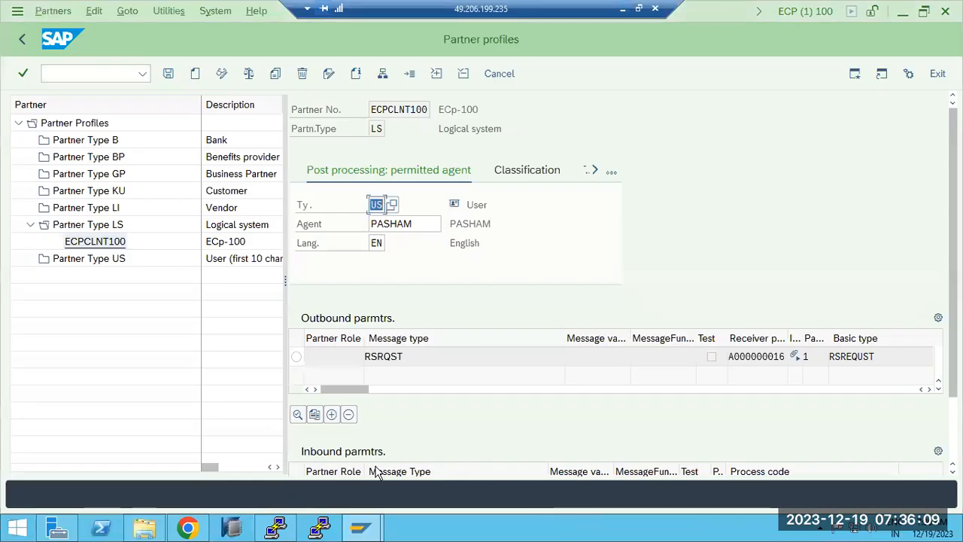
{"action": "left_click", "coordinate": [20, 532]}
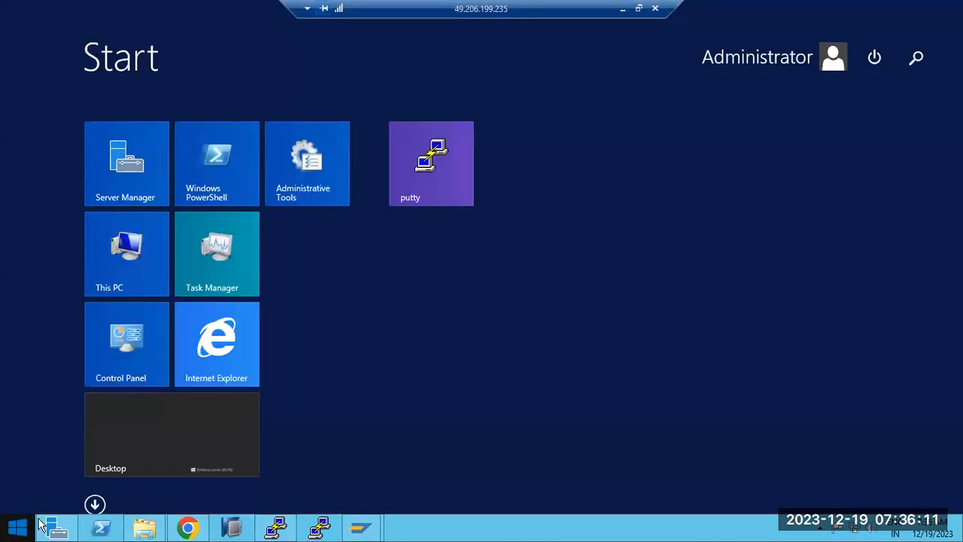
{"action": "left_click", "coordinate": [234, 408]}
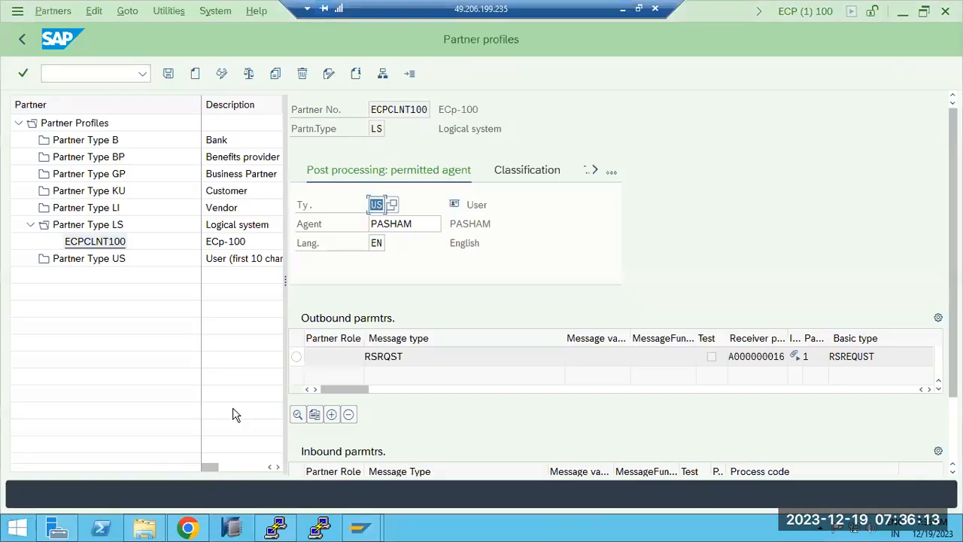
{"action": "left_click", "coordinate": [72, 242]}
{"action": "left_click", "coordinate": [22, 39]}
- Run WE21 and inspect transactional RFC ports A000000015 and A000000016
{"action": "type", "text": "we21"}
{"action": "key", "text": "Return"}
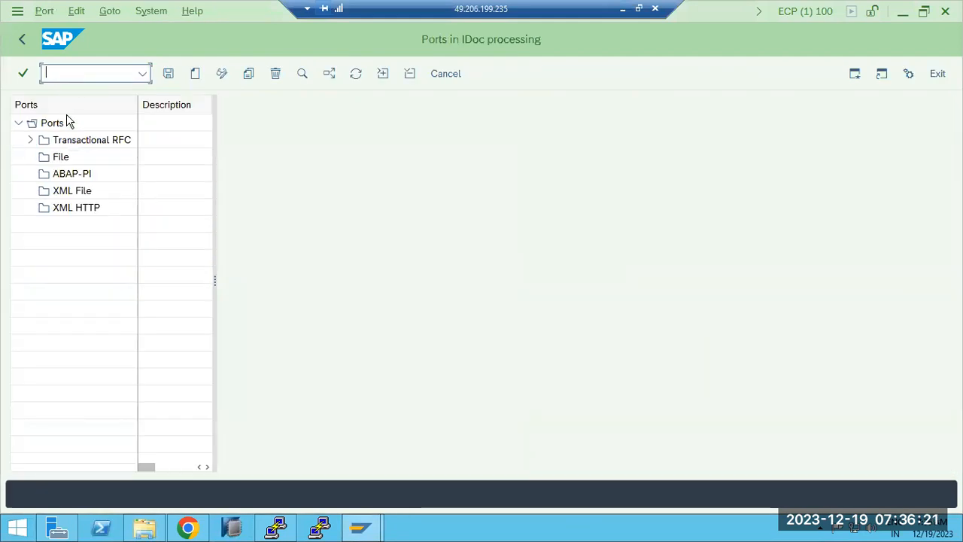
{"action": "left_click", "coordinate": [31, 140]}
{"action": "left_click", "coordinate": [75, 159]}
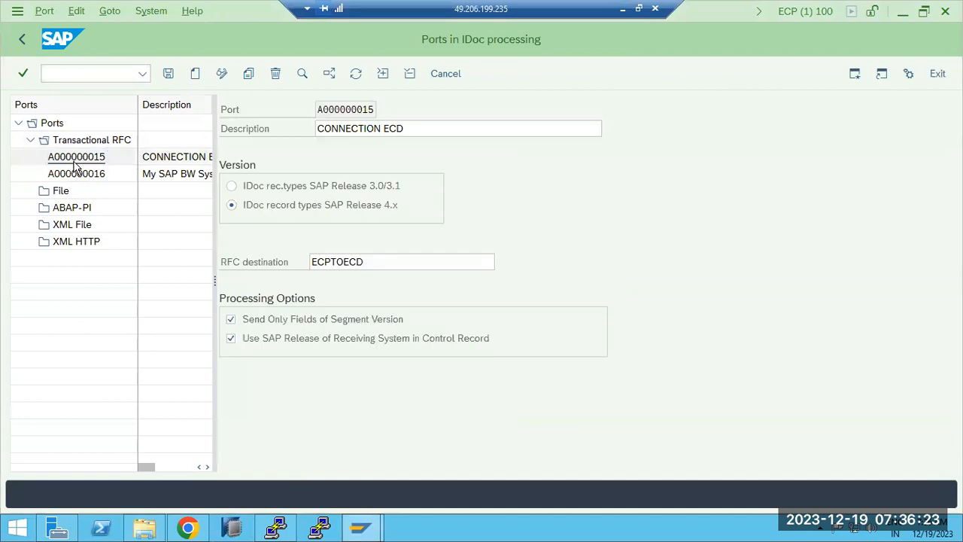
{"action": "left_click", "coordinate": [75, 174]}
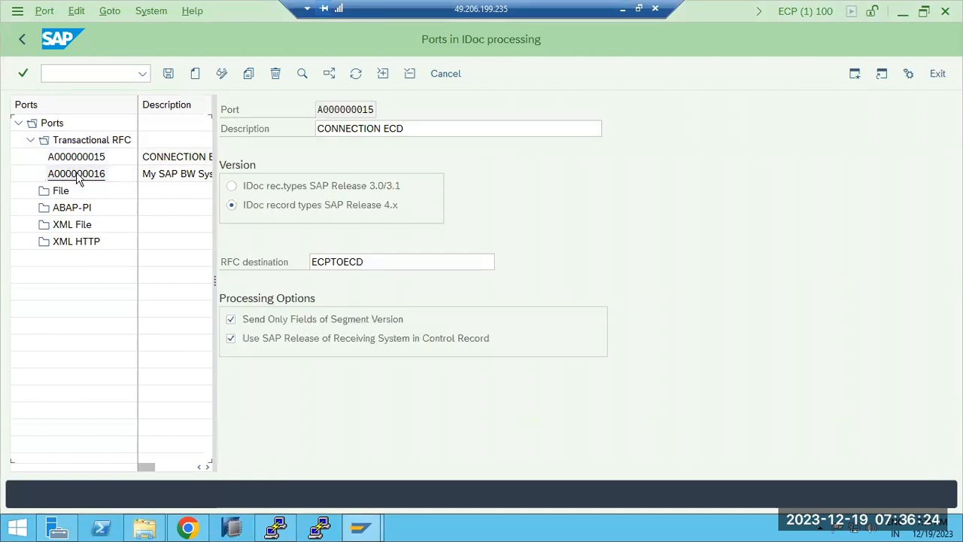
{"action": "left_click", "coordinate": [20, 39]}
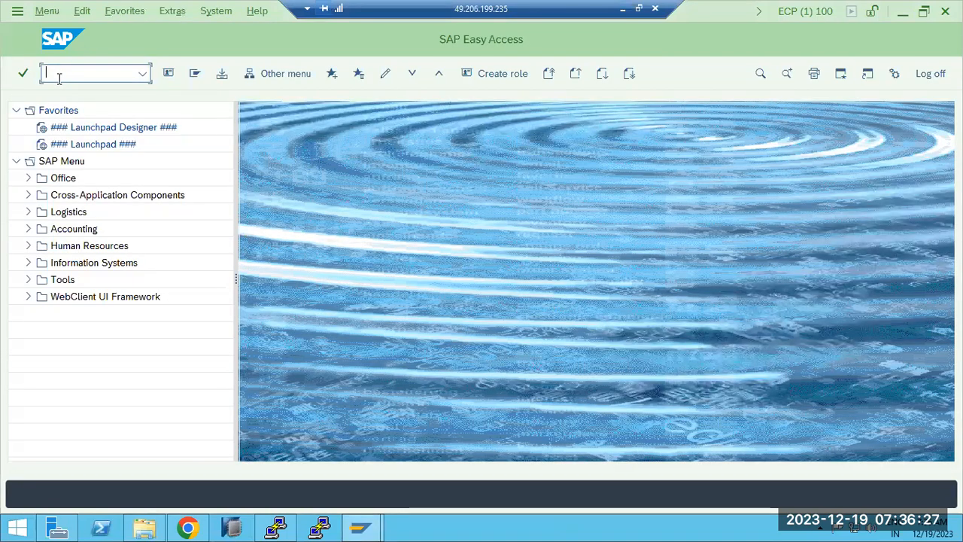
{"action": "type", "text": "al11"}
{"action": "key", "text": "Return"}
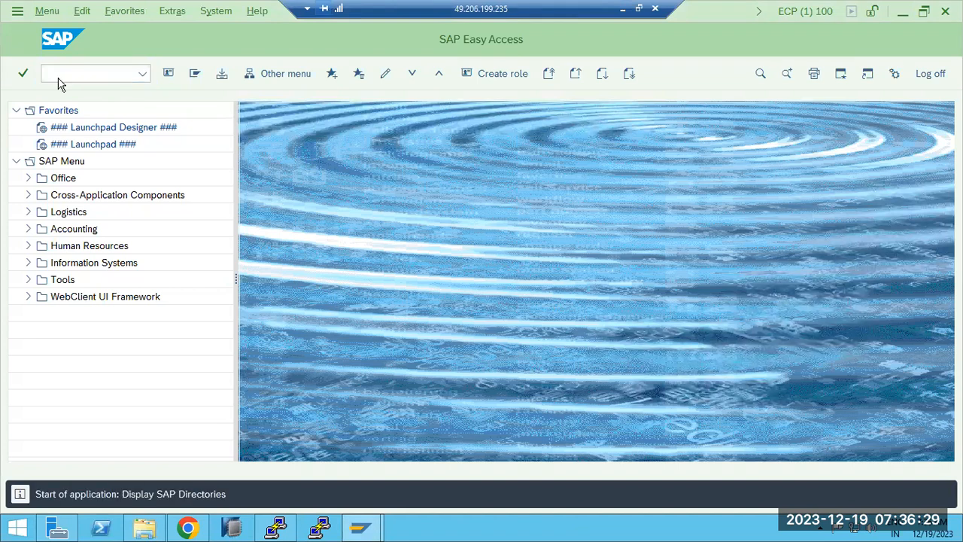
{"action": "scroll", "coordinate": [189, 229], "scroll_direction": "down", "scroll_amount": 5}
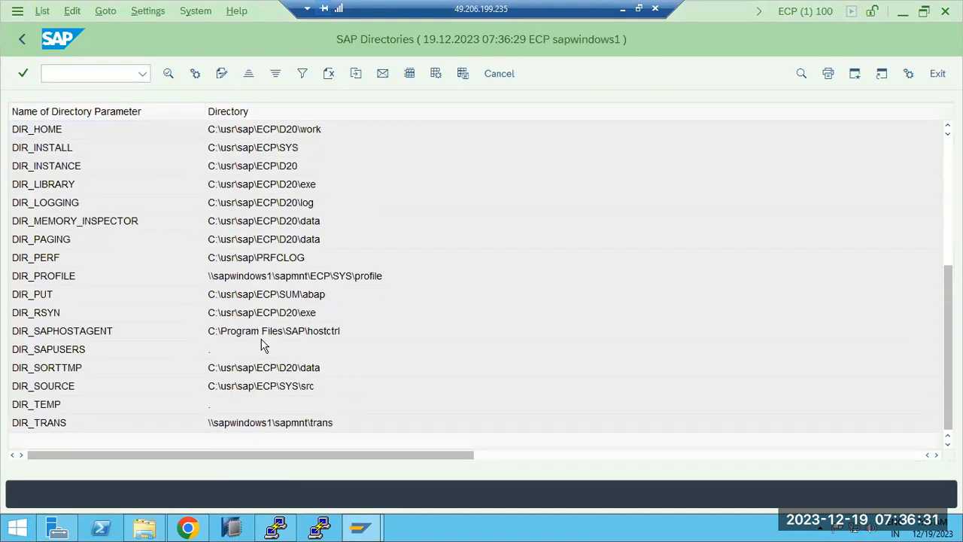
{"action": "double_click", "coordinate": [235, 424]}
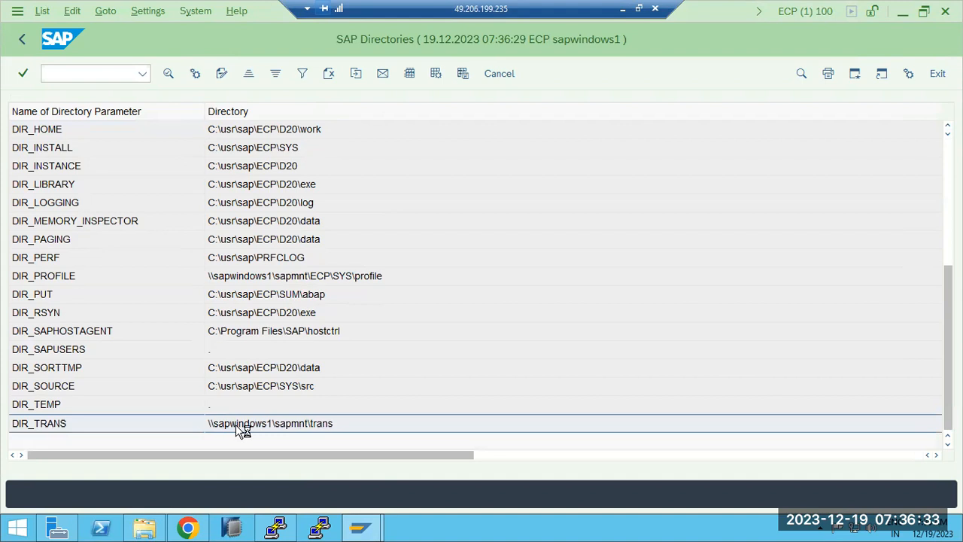
{"action": "left_click", "coordinate": [22, 39]}
{"action": "left_click", "coordinate": [23, 41]}
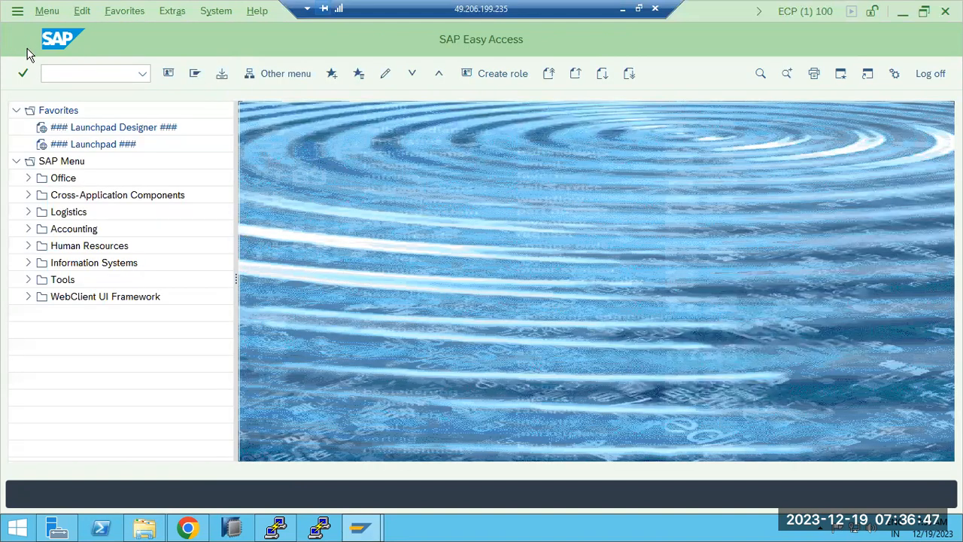
{"action": "left_click", "coordinate": [60, 73]}
{"action": "type", "text": "strustsso2"}
{"action": "key", "text": "Return"}
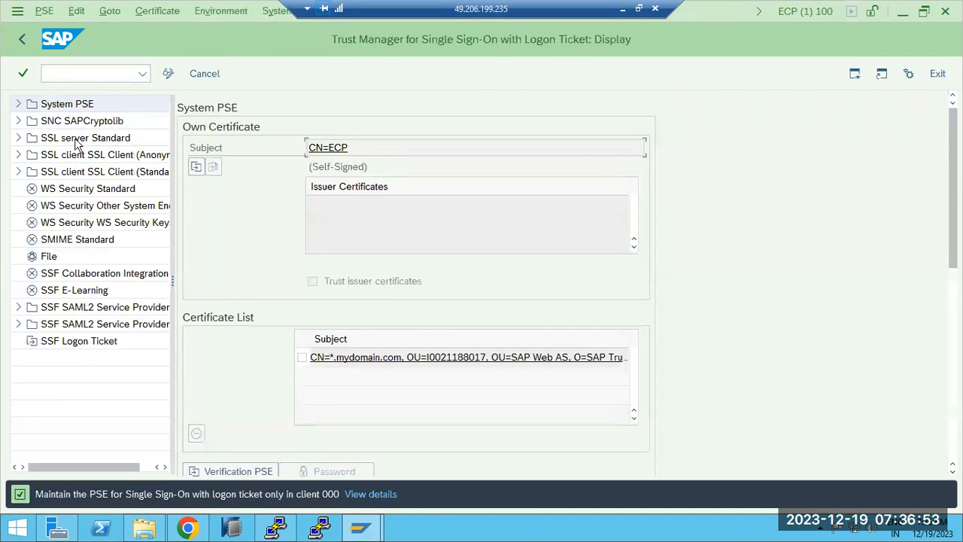
{"action": "double_click", "coordinate": [60, 104]}
{"action": "left_click", "coordinate": [44, 12]}
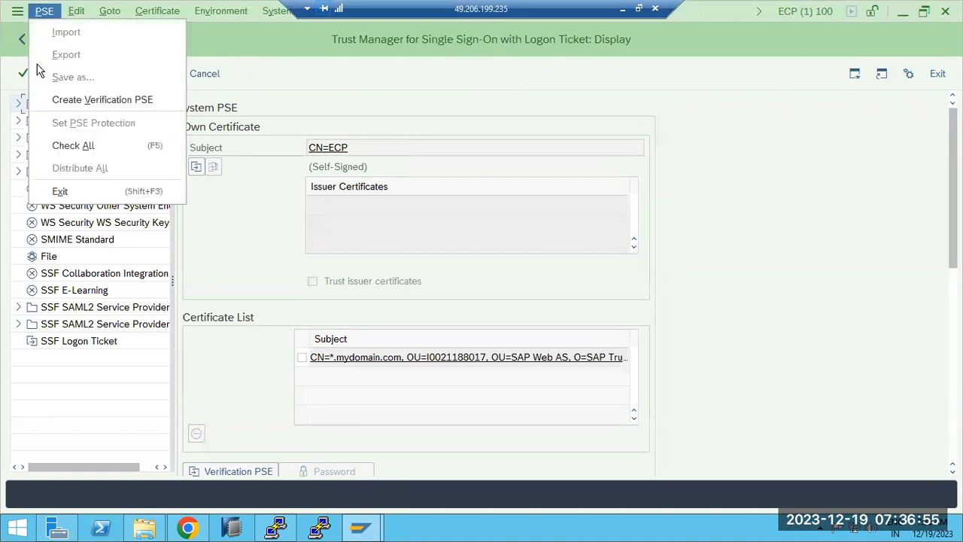
{"action": "left_click", "coordinate": [307, 133]}
{"action": "left_click", "coordinate": [168, 73]}
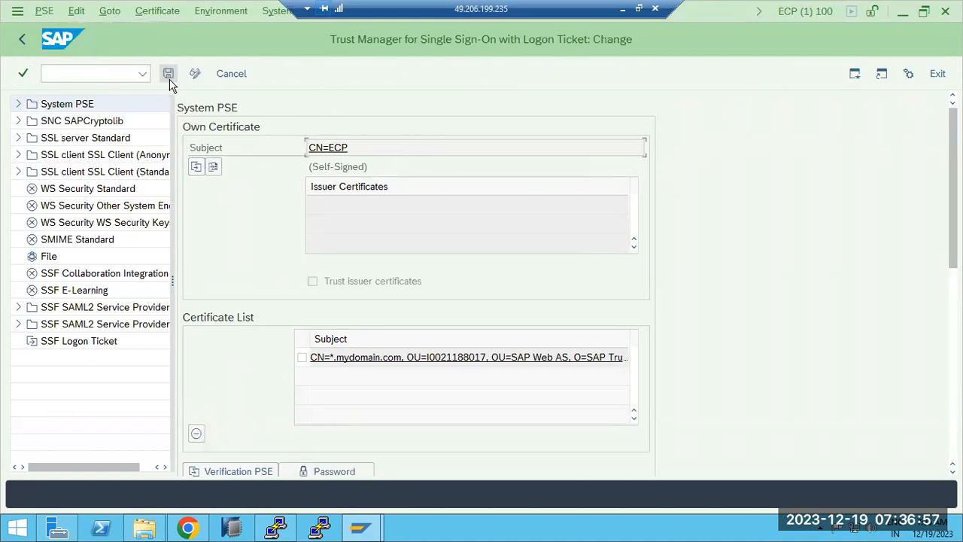
{"action": "left_click", "coordinate": [44, 11]}
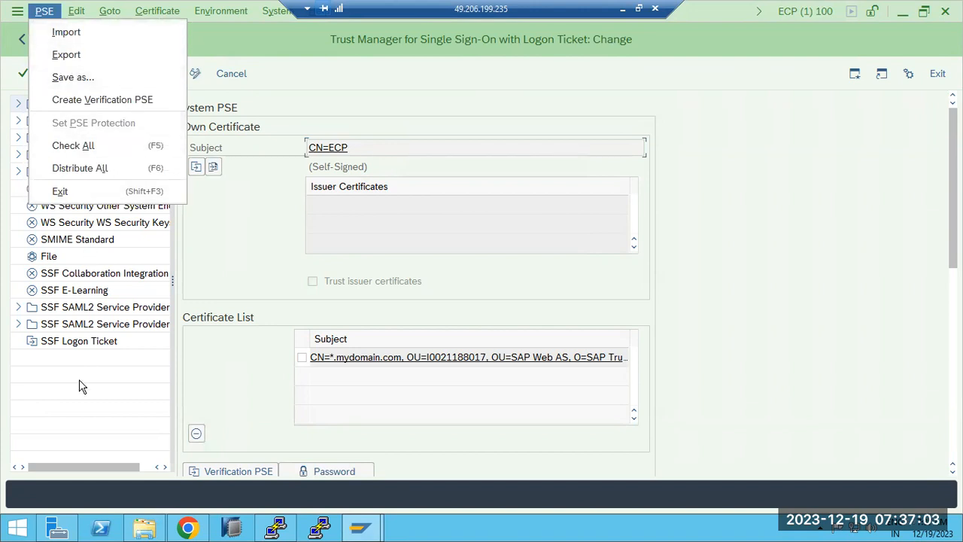
{"action": "left_click", "coordinate": [83, 421]}
{"action": "left_click", "coordinate": [22, 39]}
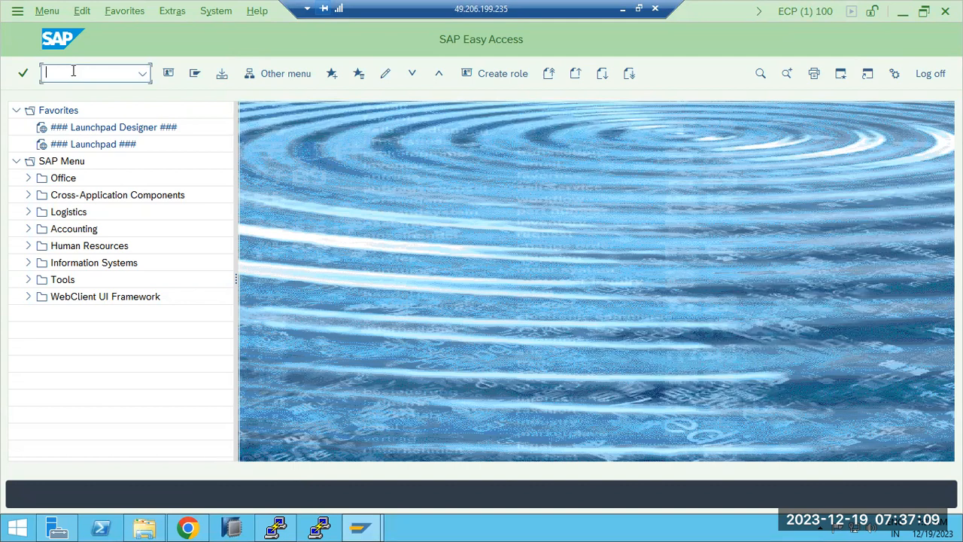
- In SPAD, export all output devices (*) with Execute export and printer configuration enabled
{"action": "key", "text": "Return"}
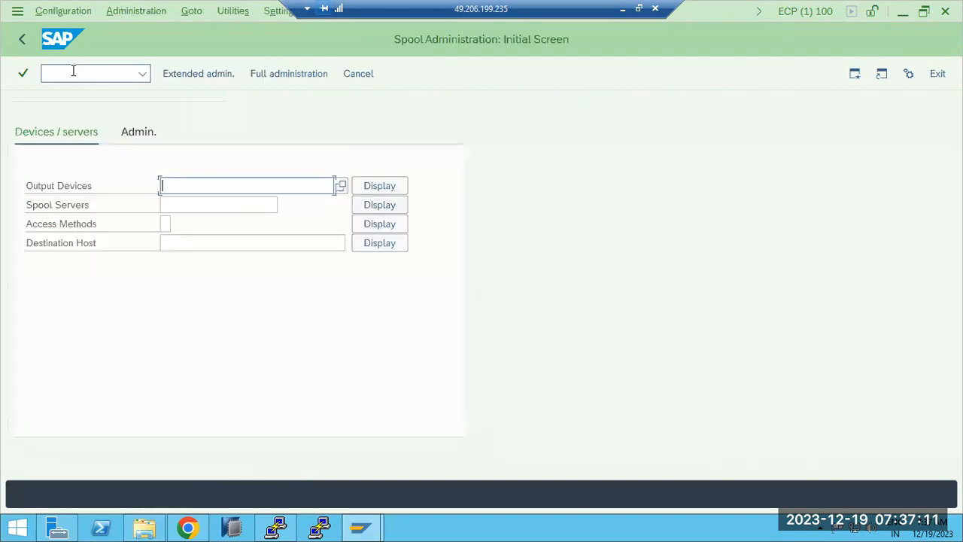
{"action": "left_click", "coordinate": [378, 188]}
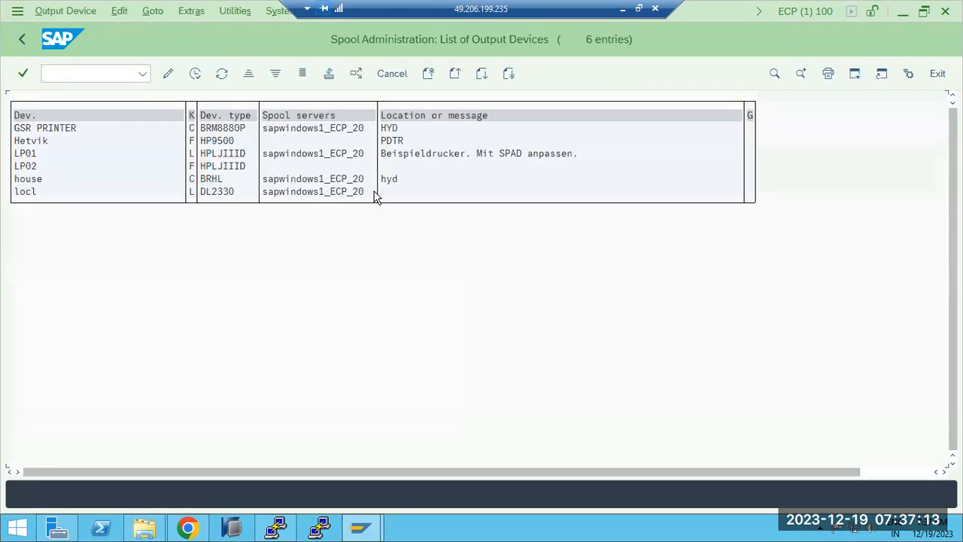
{"action": "left_click", "coordinate": [235, 11]}
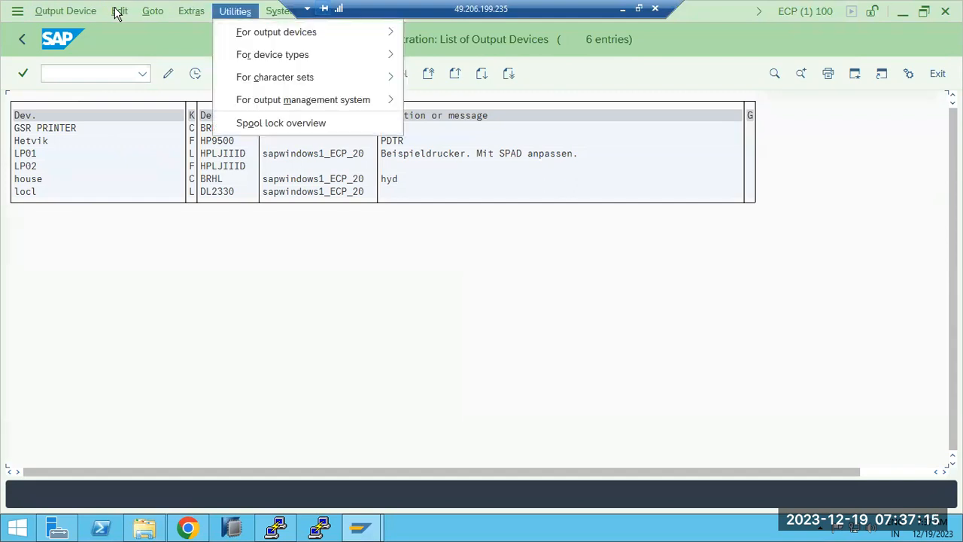
{"action": "mouse_move", "coordinate": [276, 33]}
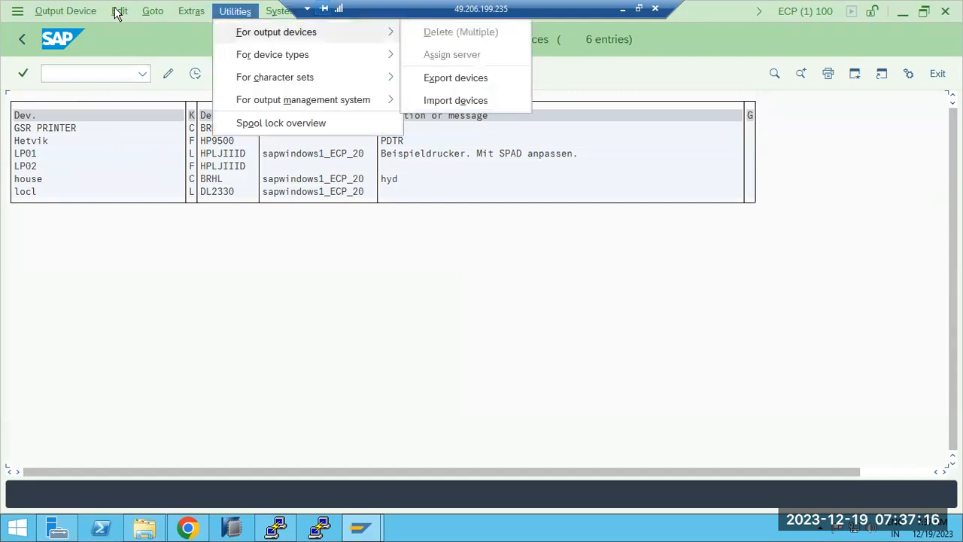
{"action": "left_click", "coordinate": [478, 83]}
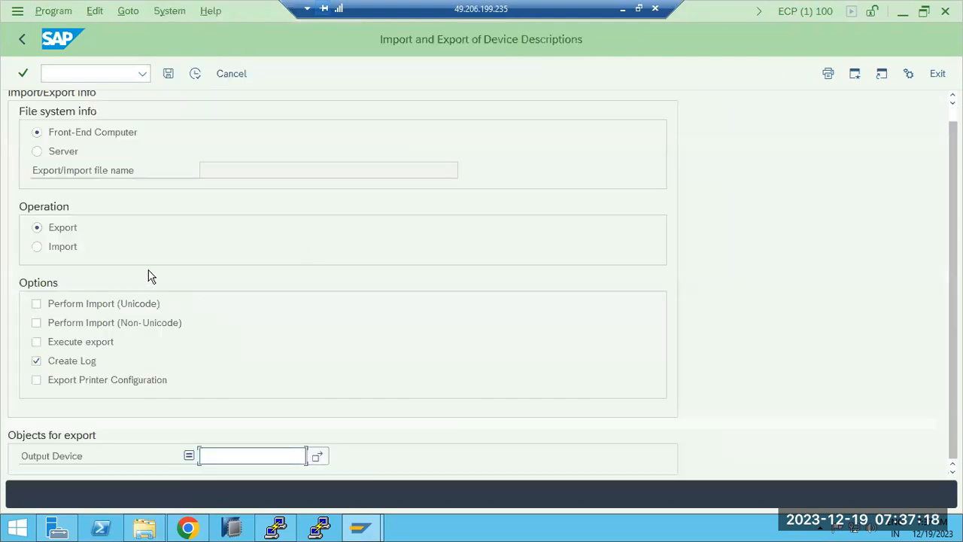
{"action": "left_click", "coordinate": [37, 341]}
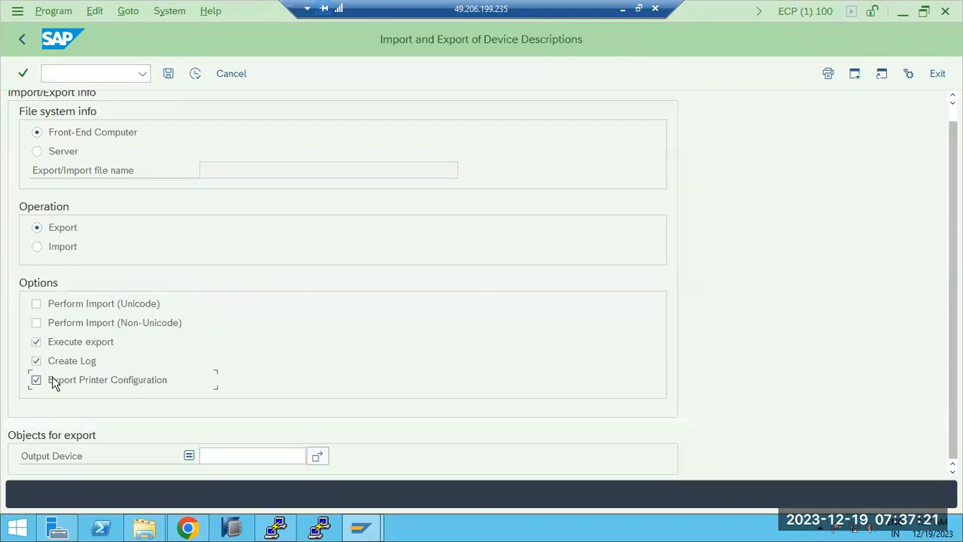
{"action": "left_click", "coordinate": [231, 458]}
{"action": "left_click", "coordinate": [195, 74]}
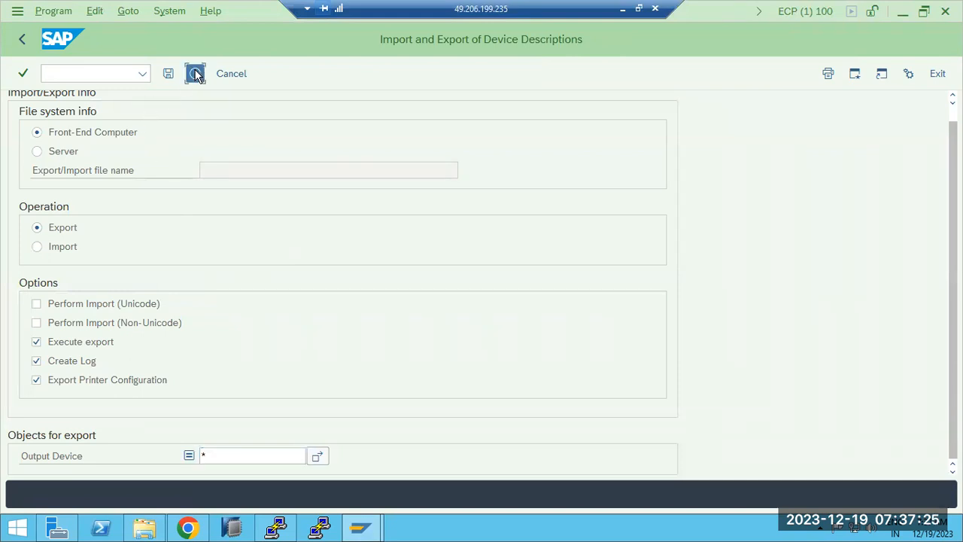
{"action": "left_click", "coordinate": [207, 353]}
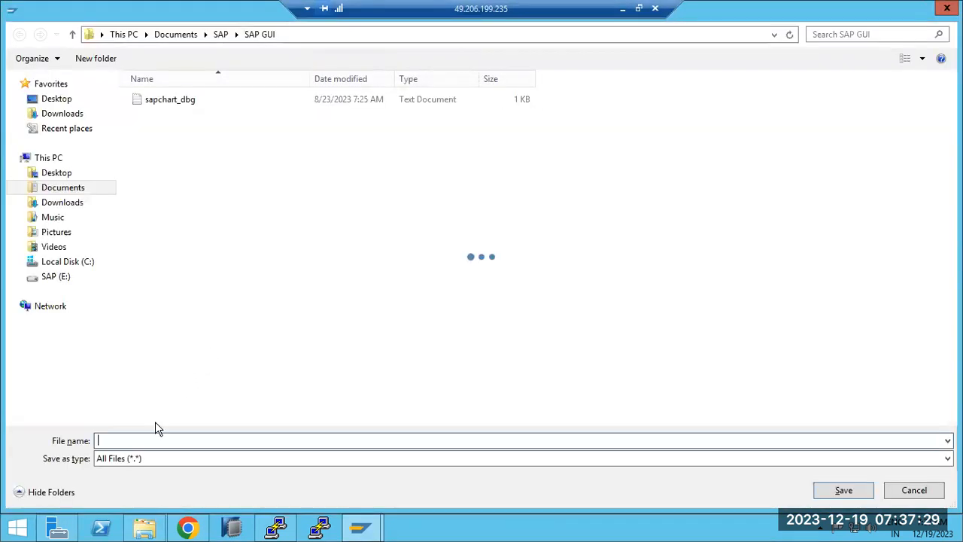
- Save the device export as SPAD.txt in Downloads, replacing the existing file
{"action": "type", "text": "SPAD"}
{"action": "left_click", "coordinate": [64, 113]}
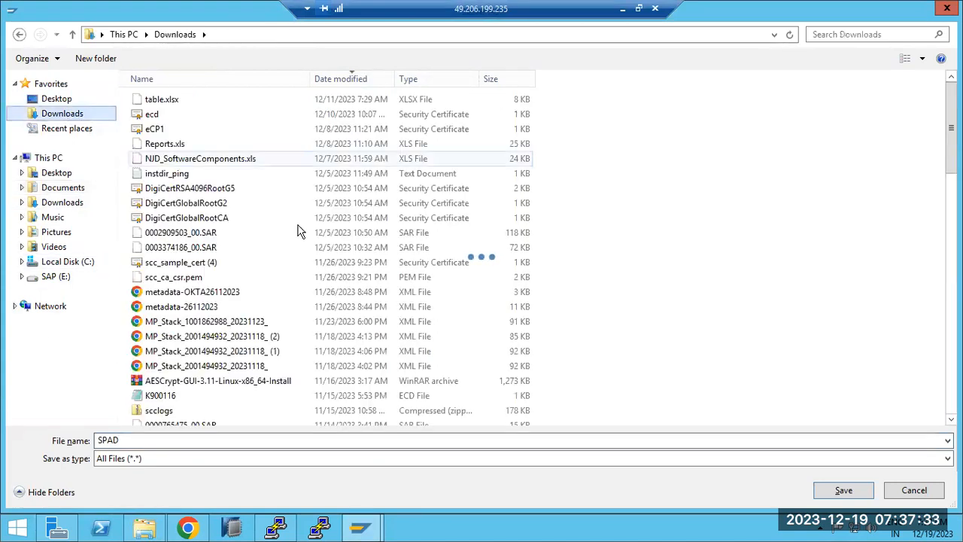
{"action": "left_click", "coordinate": [870, 490]}
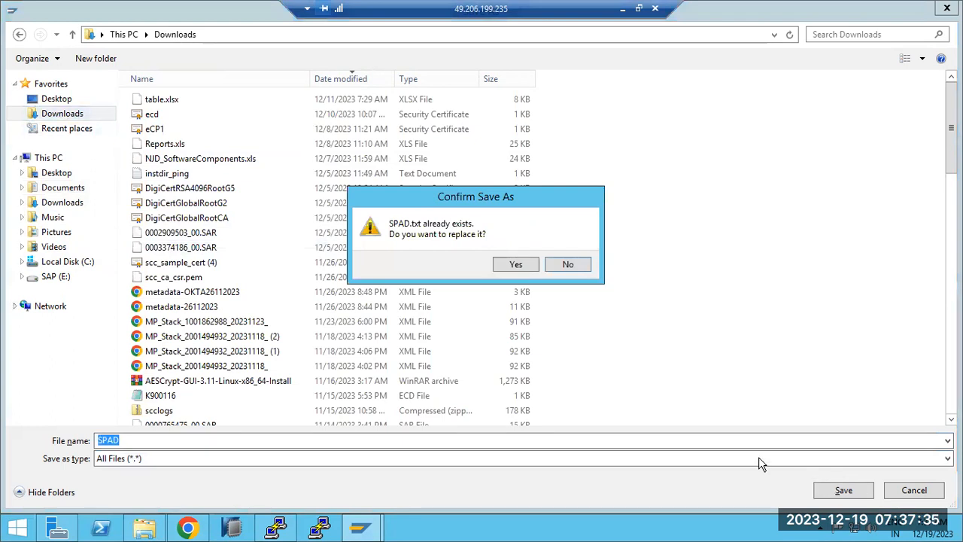
{"action": "left_click", "coordinate": [518, 265]}
{"action": "left_click", "coordinate": [141, 338]}
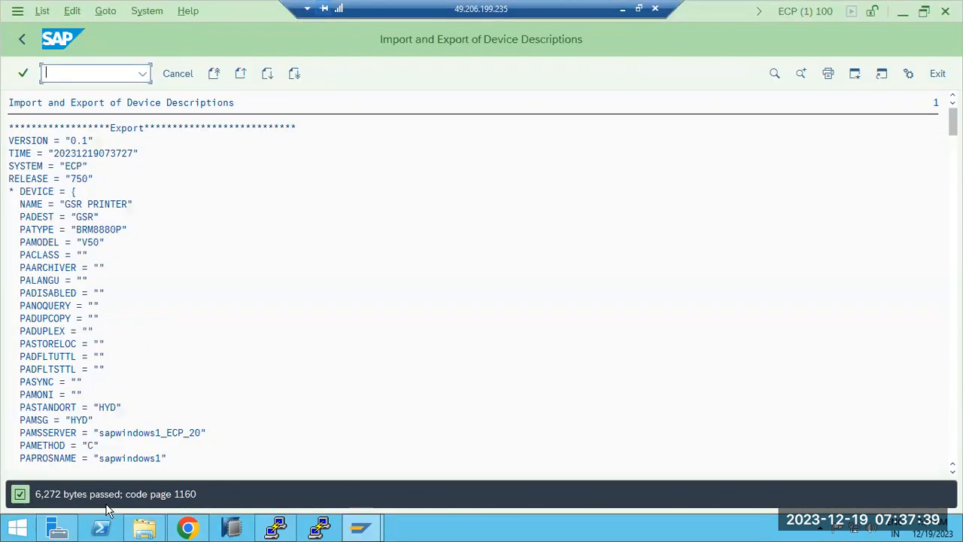
- Back out of the export and spool screens to the SAP Easy Access menu
{"action": "left_click", "coordinate": [21, 41]}
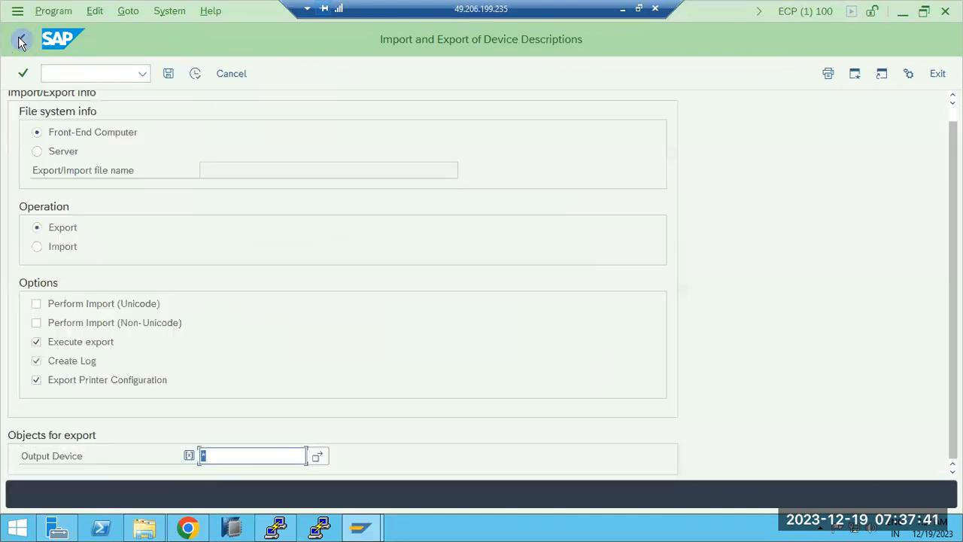
{"action": "left_click", "coordinate": [20, 40]}
{"action": "left_click", "coordinate": [20, 40]}
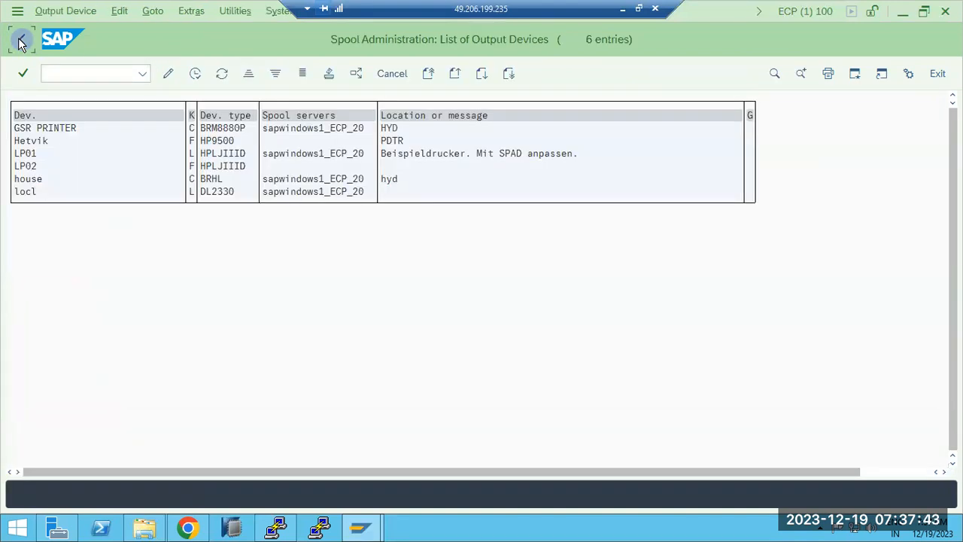
{"action": "left_click", "coordinate": [22, 39]}
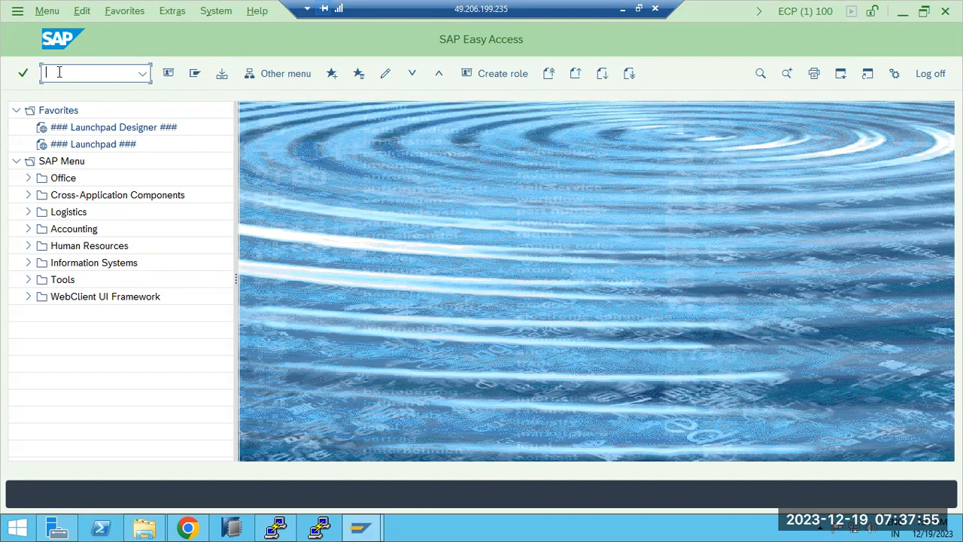
- Open the logical systems table maintenance, acknowledging the cross-client and no-changes notices
{"action": "type", "text": "54"}
{"action": "key", "text": "Return"}
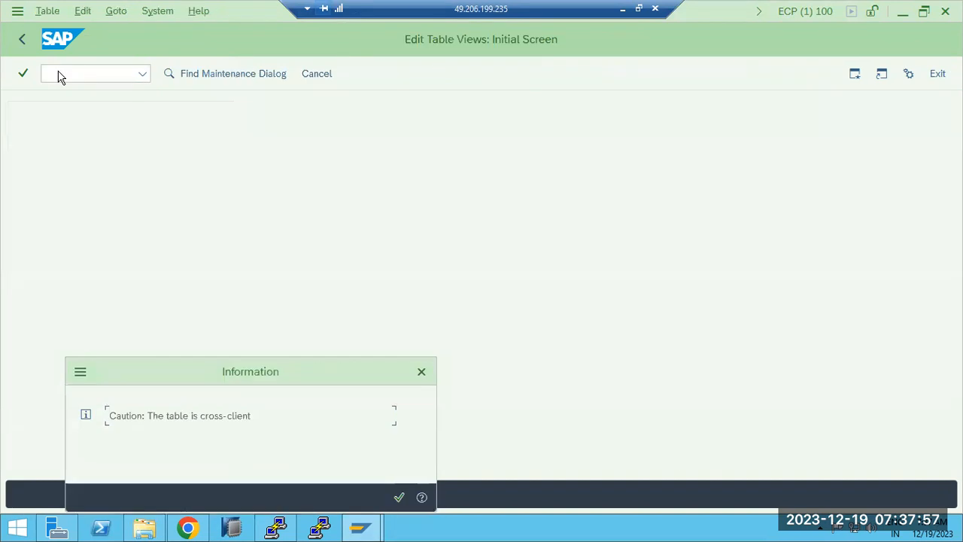
{"action": "left_click", "coordinate": [399, 497]}
{"action": "left_click", "coordinate": [400, 496]}
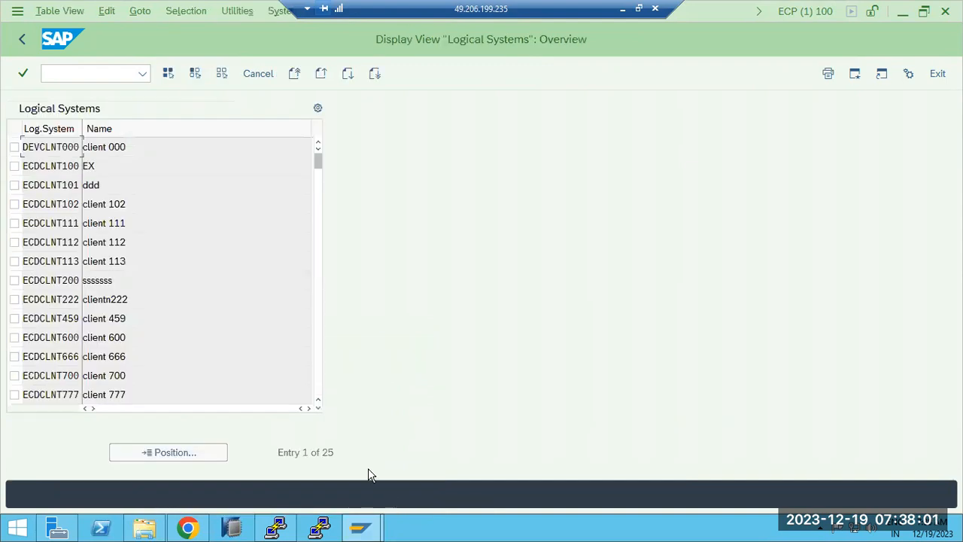
- Review the 25 logical systems, noting ECDCLNT459, ECDCLNT600 and ECDCLNT666, then return to Easy Access
{"action": "scroll", "coordinate": [166, 321], "scroll_direction": "down", "scroll_amount": 5}
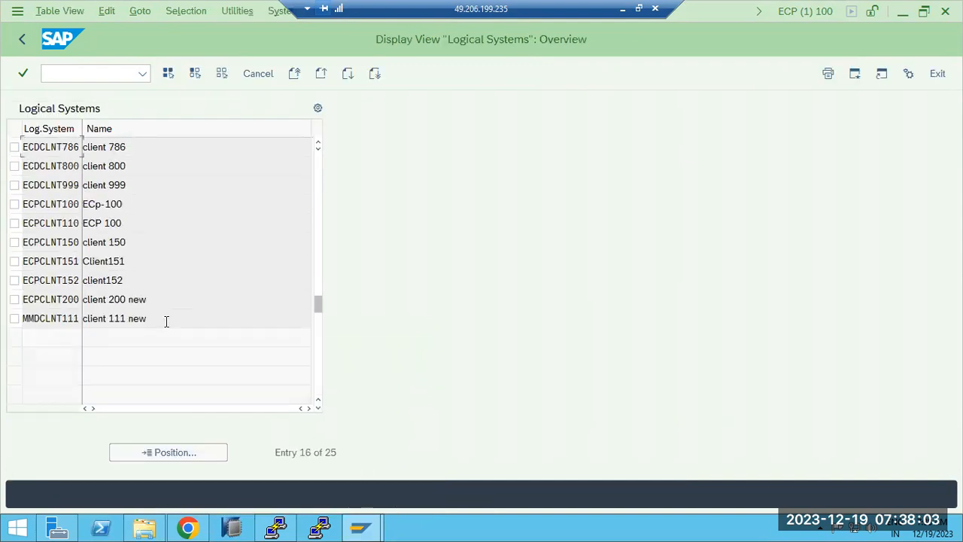
{"action": "scroll", "coordinate": [166, 322], "scroll_direction": "up", "scroll_amount": 1}
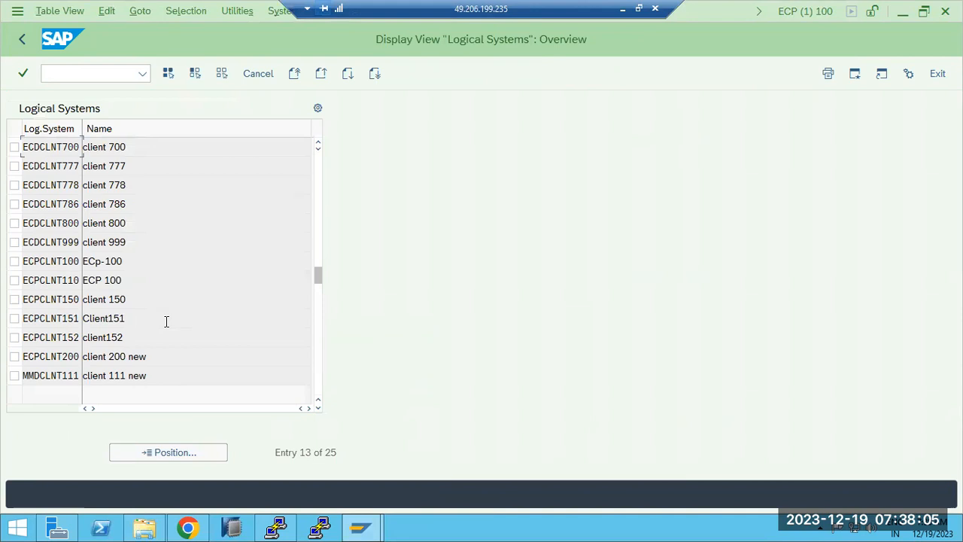
{"action": "scroll", "coordinate": [167, 322], "scroll_direction": "up", "scroll_amount": 3}
{"action": "scroll", "coordinate": [167, 324], "scroll_direction": "up", "scroll_amount": 1}
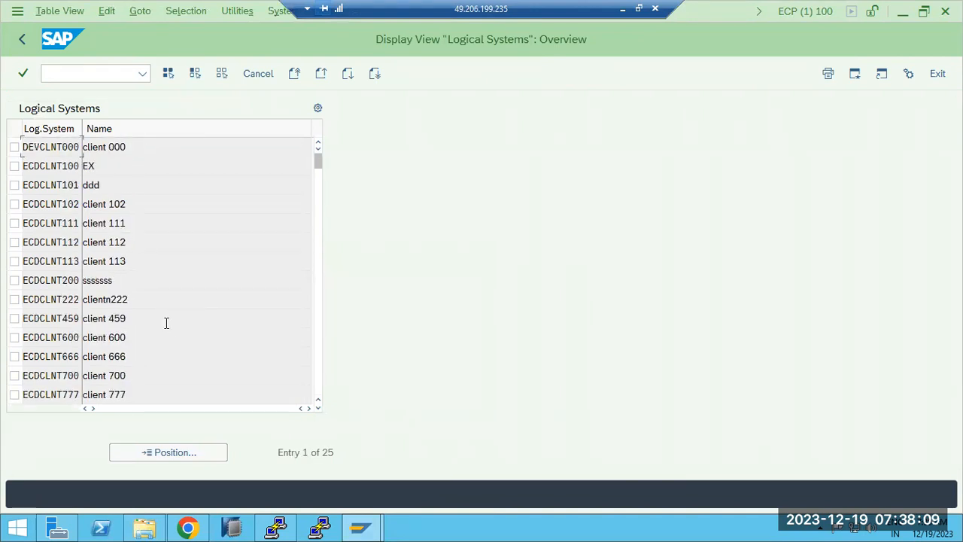
{"action": "scroll", "coordinate": [166, 322], "scroll_direction": "down", "scroll_amount": 3}
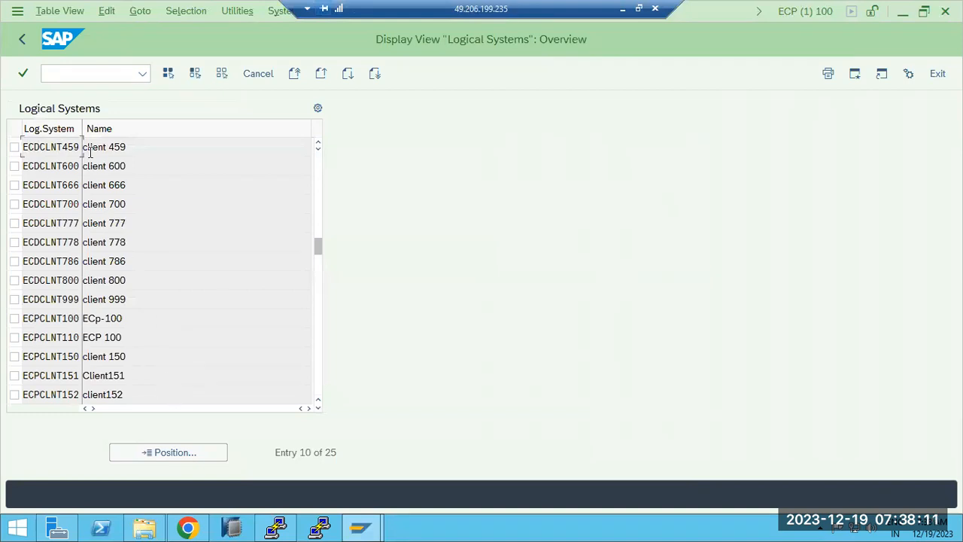
{"action": "left_click_drag", "start_coordinate": [38, 151], "coordinate": [66, 167]}
{"action": "left_click", "coordinate": [57, 188]}
{"action": "left_click", "coordinate": [22, 39]}
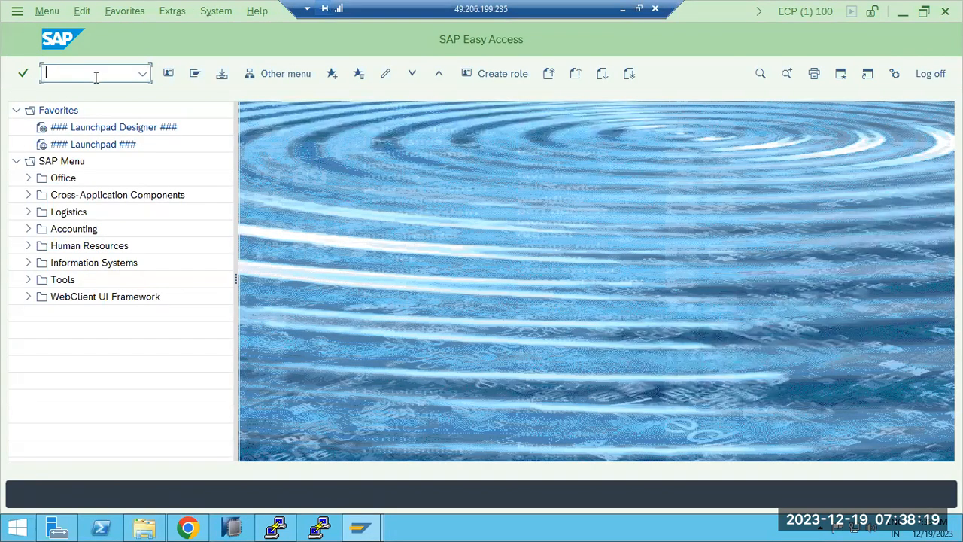
- Minimize the remote session to view the Paint DB REFRESH notes, then restore it
{"action": "left_click", "coordinate": [619, 7]}
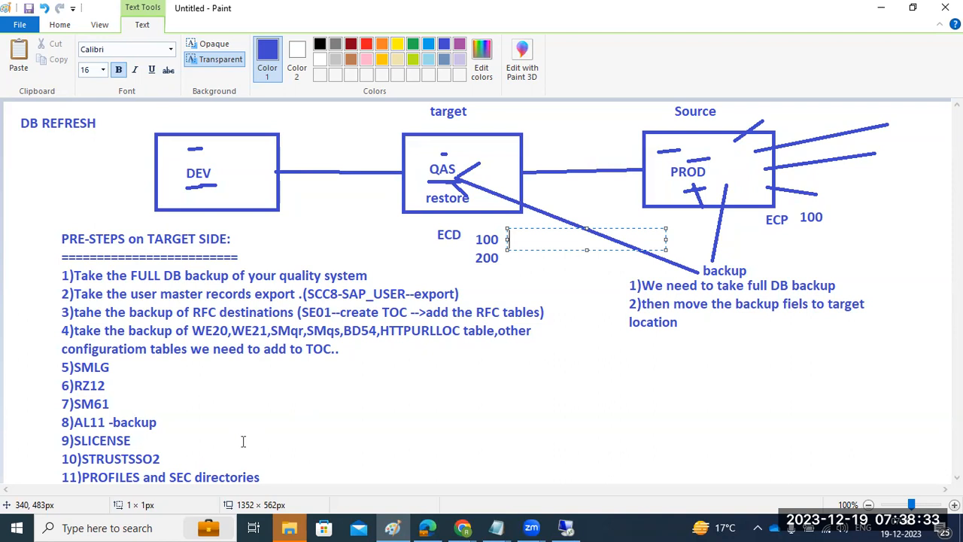
{"action": "left_click", "coordinate": [570, 525]}
- Browse File Explorer to C:\usr\sap\ECP\SYS\profile
{"action": "left_click", "coordinate": [145, 527]}
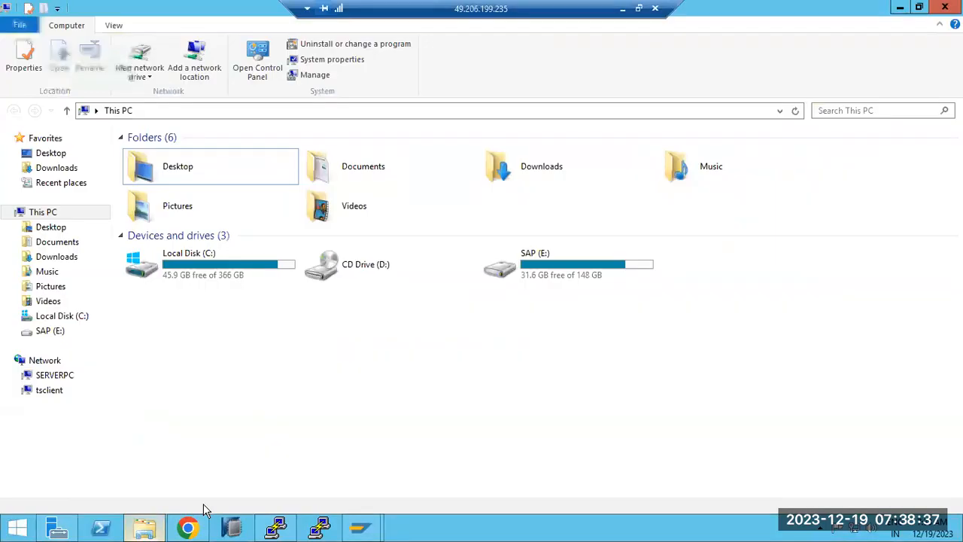
{"action": "double_click", "coordinate": [253, 279]}
{"action": "scroll", "coordinate": [193, 316], "scroll_direction": "down", "scroll_amount": 3}
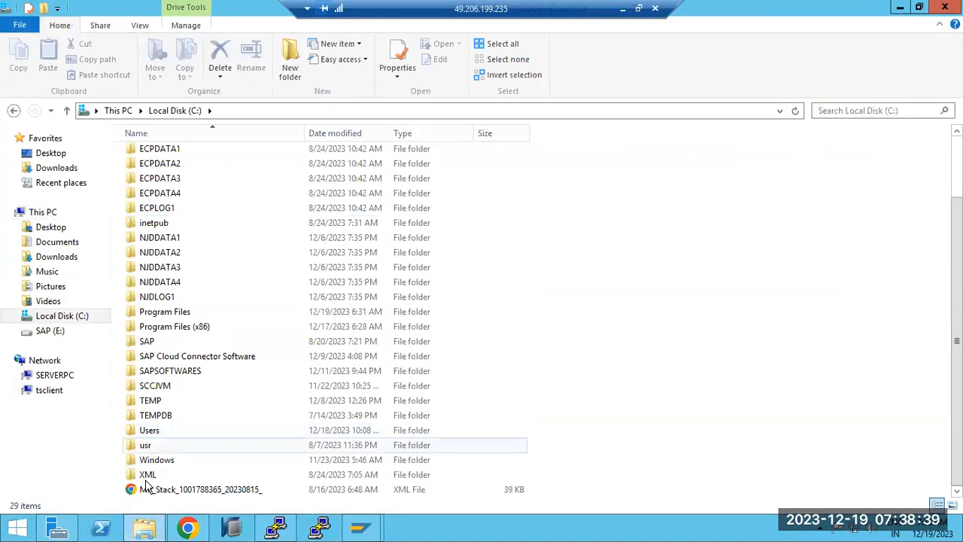
{"action": "left_click", "coordinate": [147, 446]}
{"action": "double_click", "coordinate": [150, 447]}
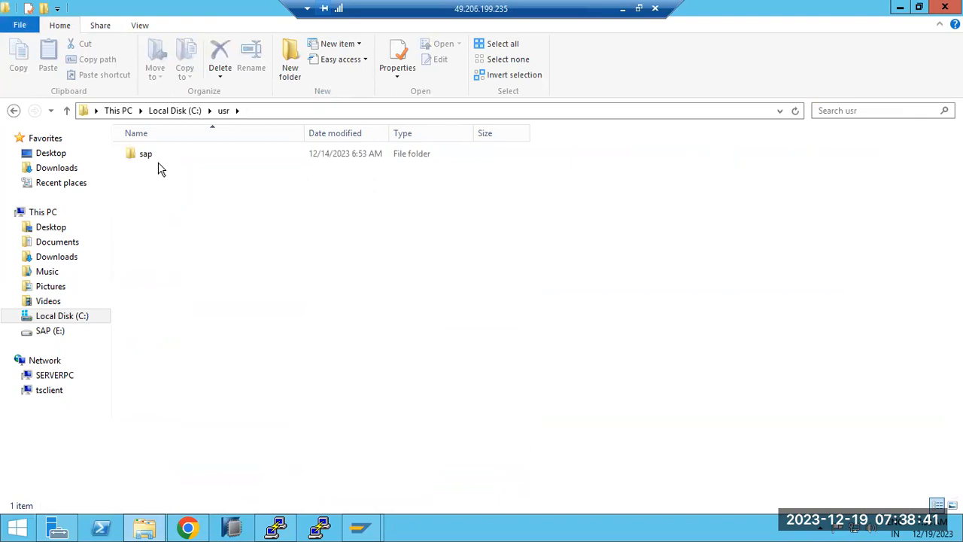
{"action": "double_click", "coordinate": [154, 154]}
{"action": "left_click", "coordinate": [152, 187]}
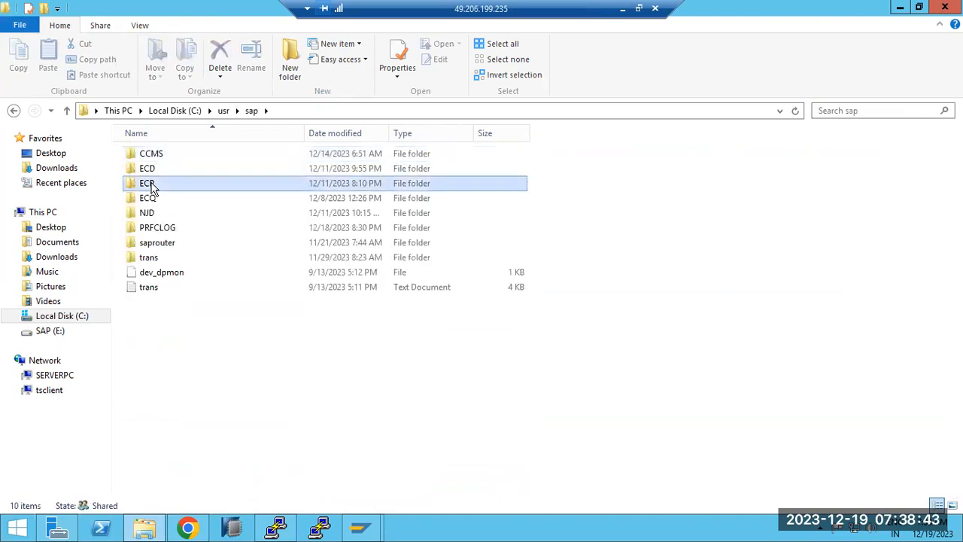
{"action": "double_click", "coordinate": [150, 183]}
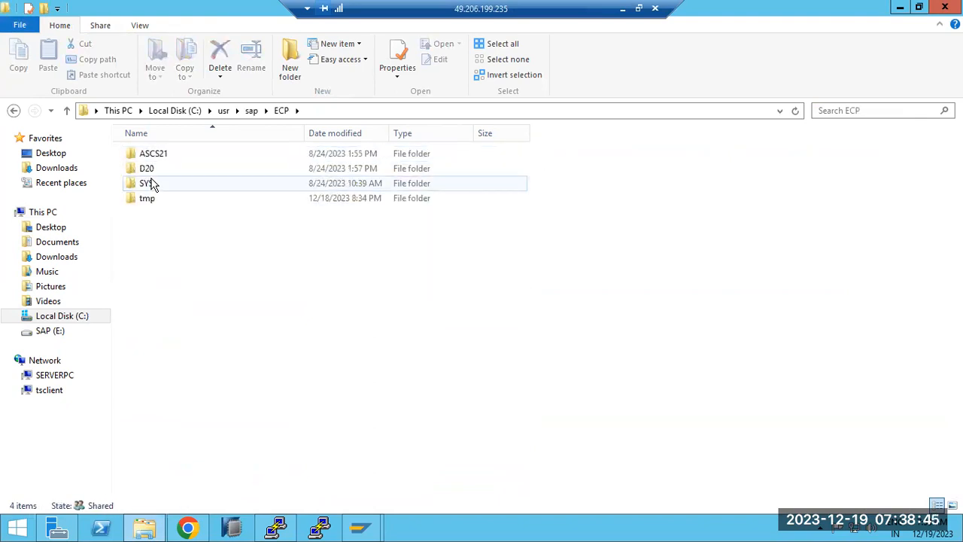
{"action": "double_click", "coordinate": [151, 184]}
{"action": "double_click", "coordinate": [166, 198]}
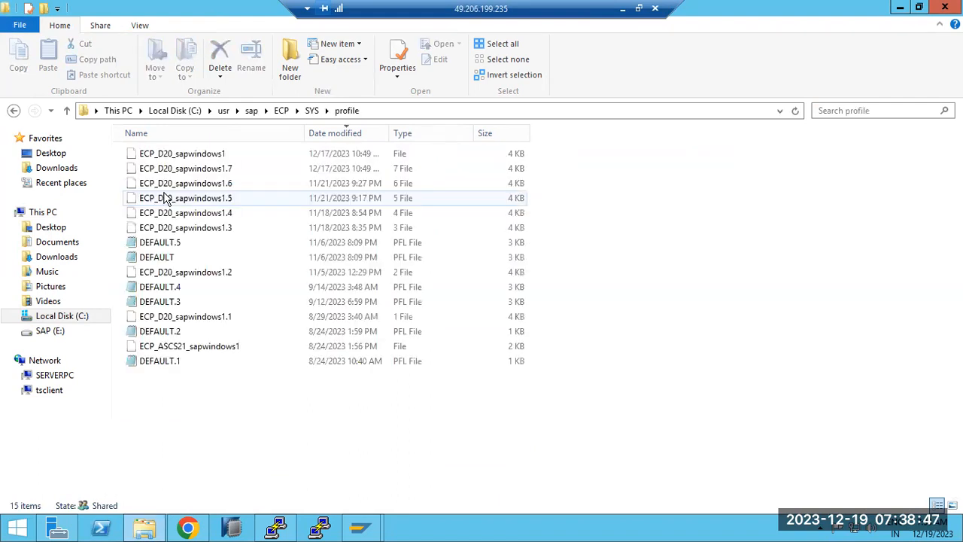
- Paste a backup copy of the profile folder into Downloads
{"action": "left_click", "coordinate": [310, 111]}
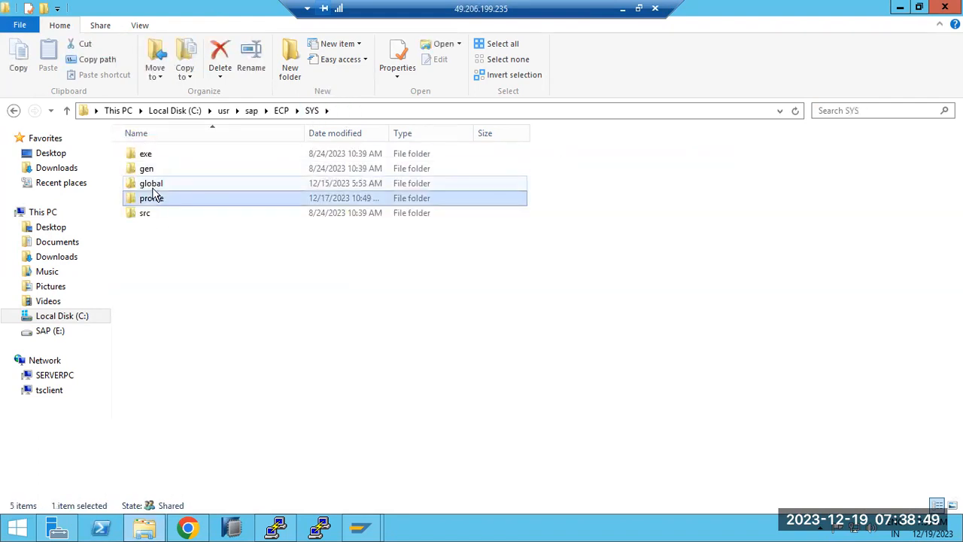
{"action": "left_click", "coordinate": [183, 269]}
{"action": "left_click", "coordinate": [57, 170]}
{"action": "left_click", "coordinate": [560, 240]}
{"action": "key", "text": "ctrl+v"}
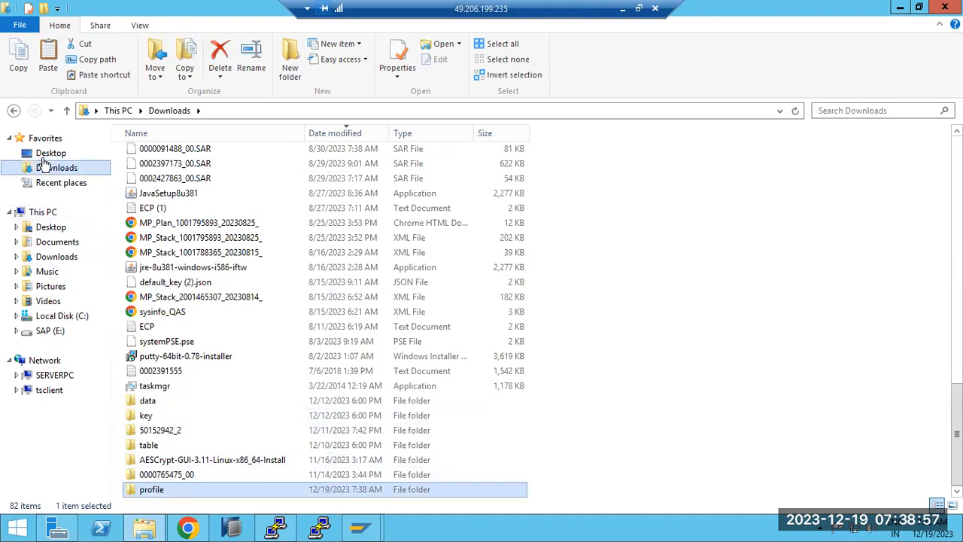
{"action": "double_click", "coordinate": [165, 430]}
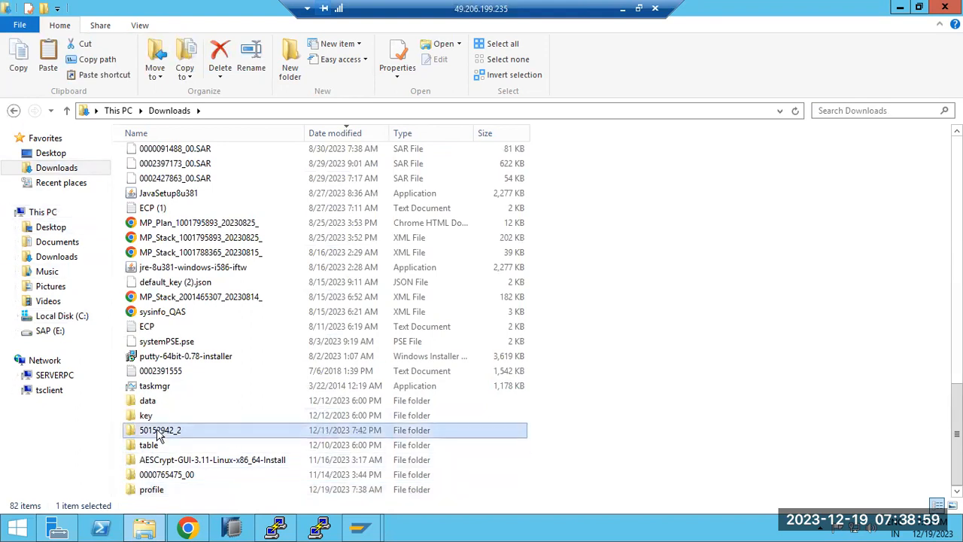
{"action": "left_click", "coordinate": [14, 110]}
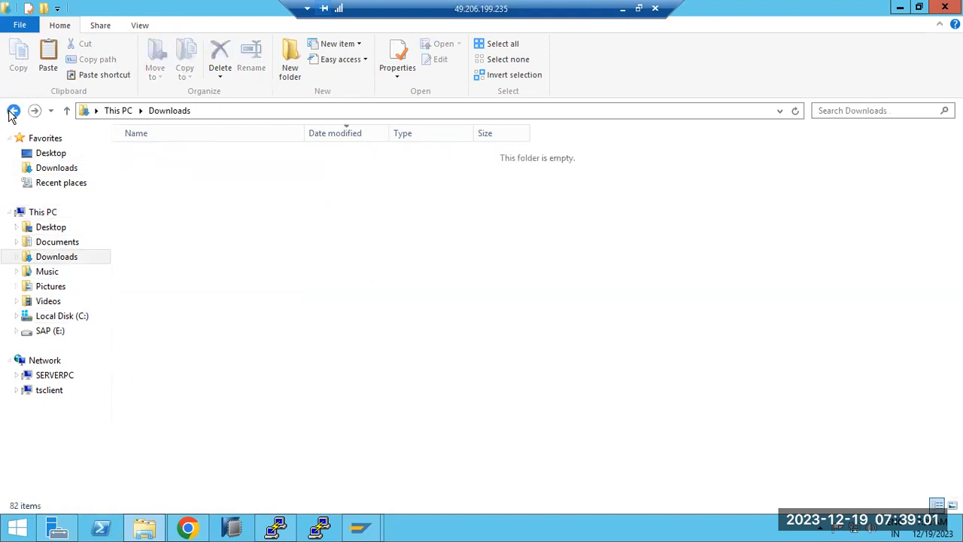
{"action": "left_click", "coordinate": [14, 110]}
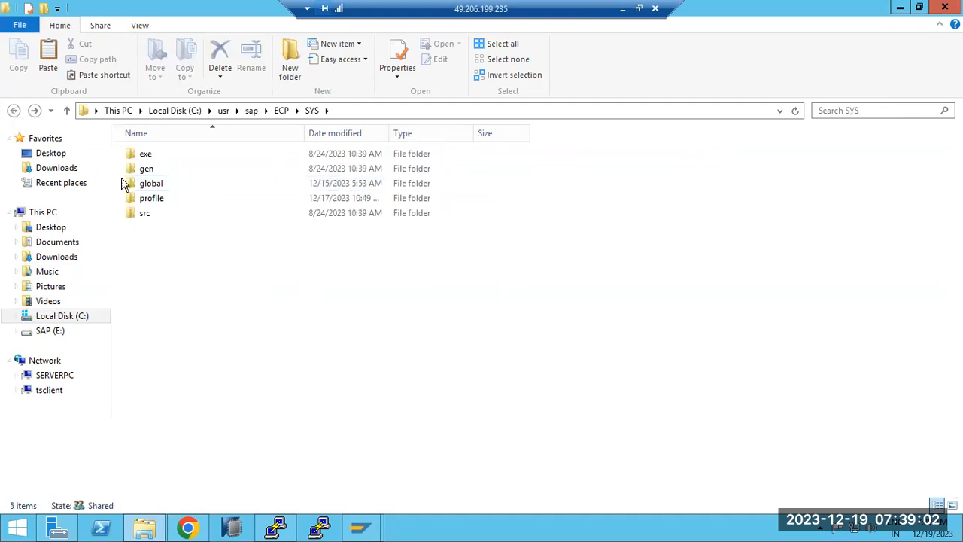
- Inspect the sec folder of the D20 instance
{"action": "left_click", "coordinate": [280, 113]}
{"action": "double_click", "coordinate": [151, 170]}
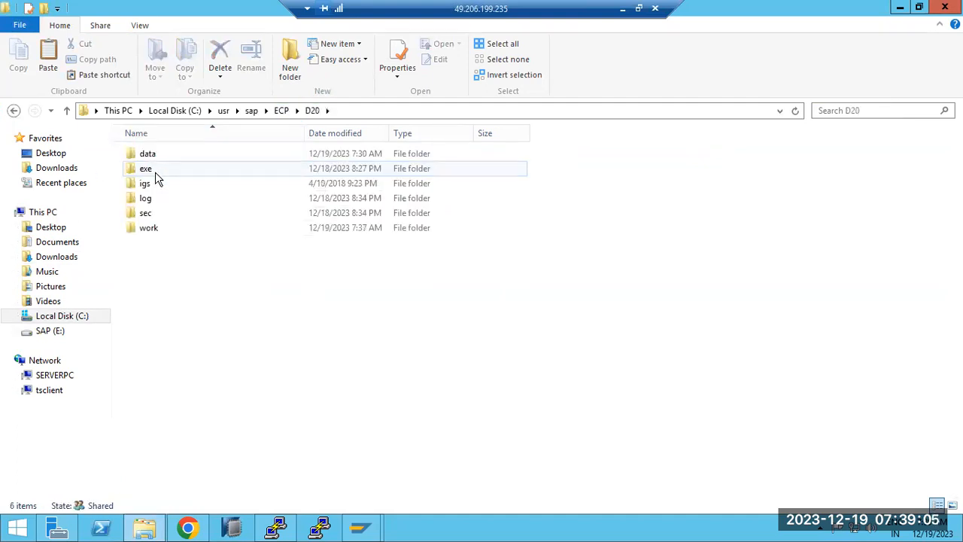
{"action": "double_click", "coordinate": [157, 214]}
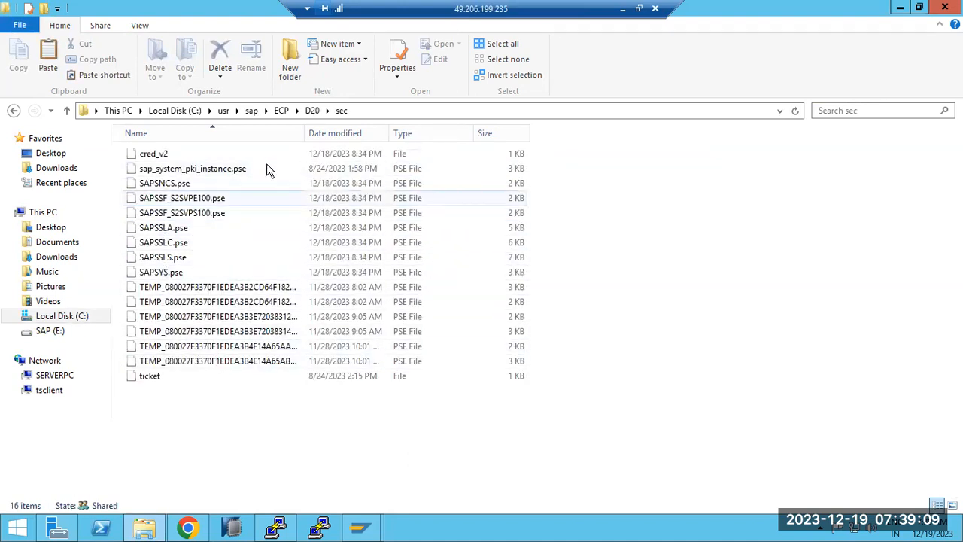
{"action": "left_click", "coordinate": [311, 112]}
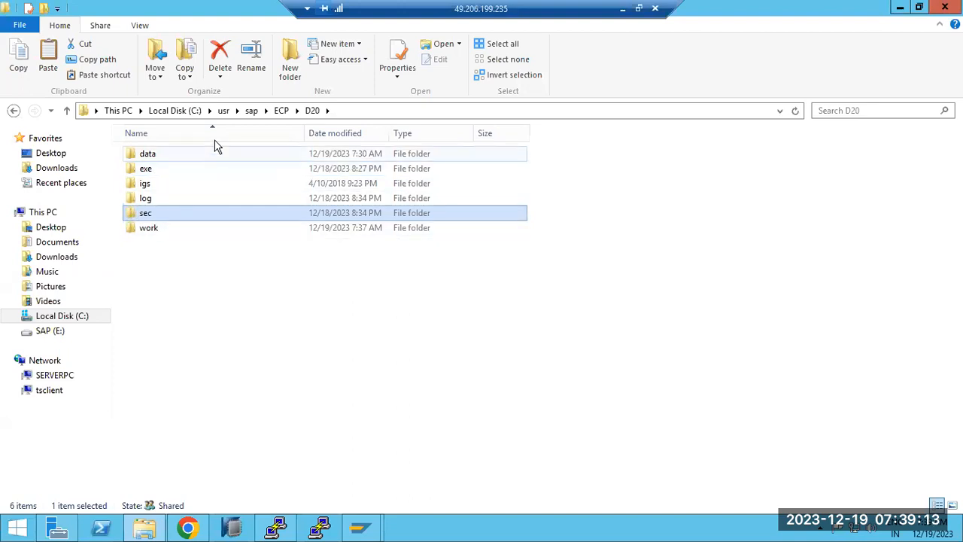
- Check SYS\global\security and bring up the security folder's context menu
{"action": "left_click", "coordinate": [280, 113]}
{"action": "double_click", "coordinate": [156, 186]}
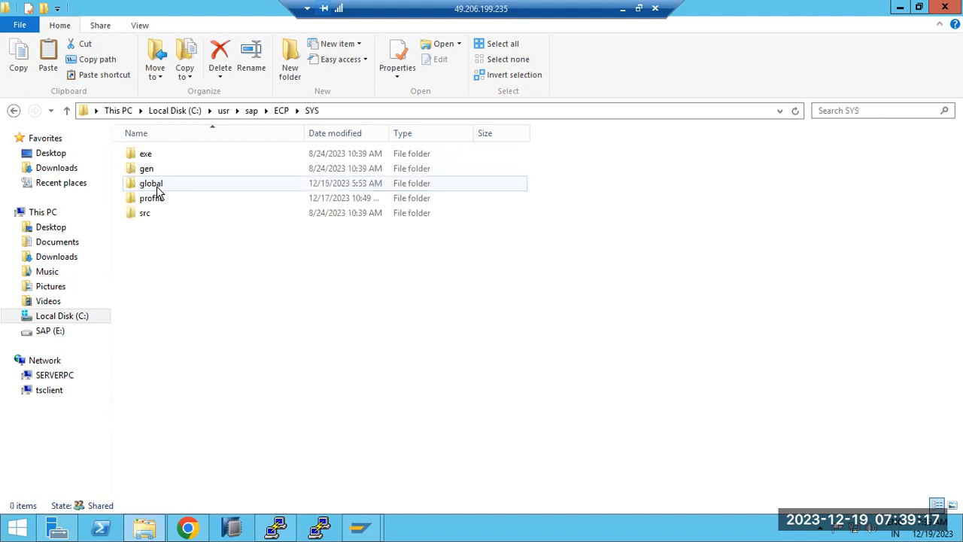
{"action": "double_click", "coordinate": [155, 187]}
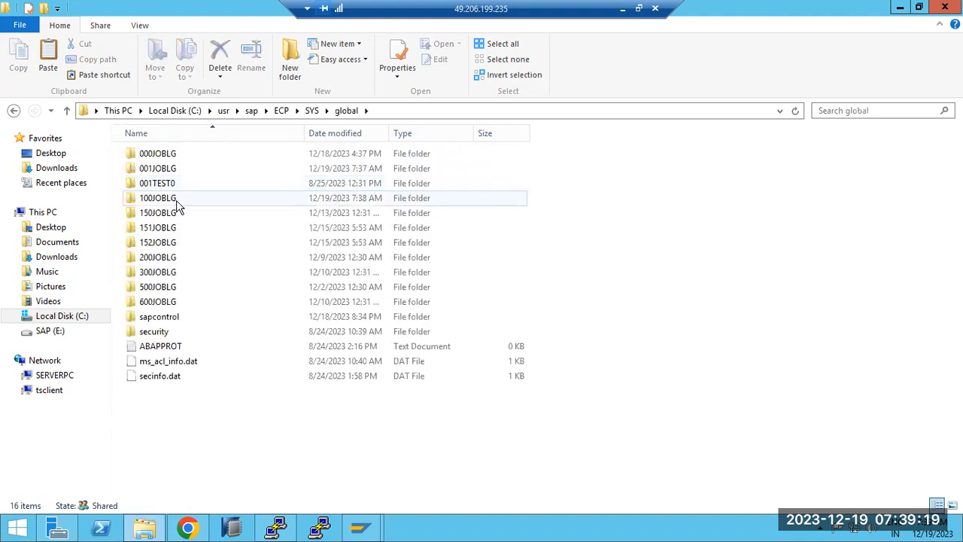
{"action": "double_click", "coordinate": [160, 334]}
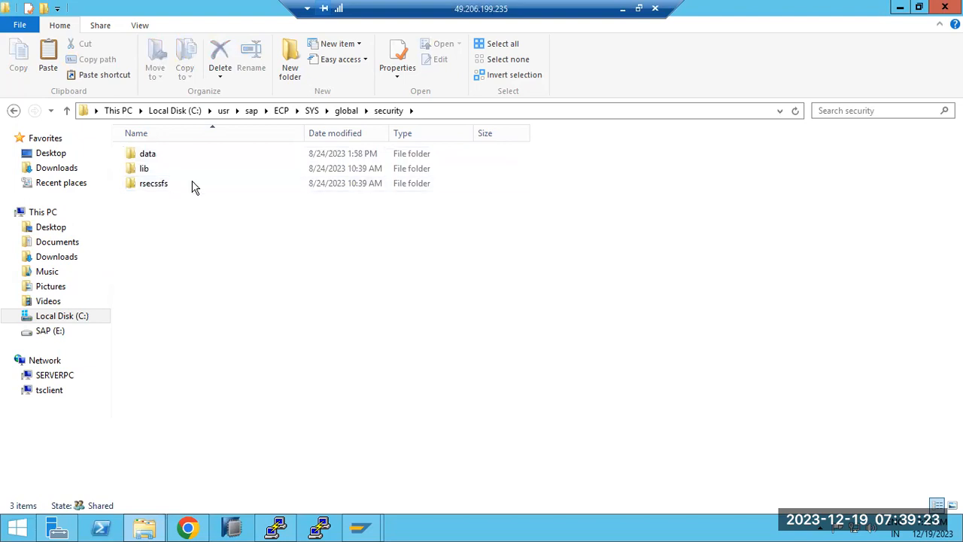
{"action": "left_click", "coordinate": [346, 110]}
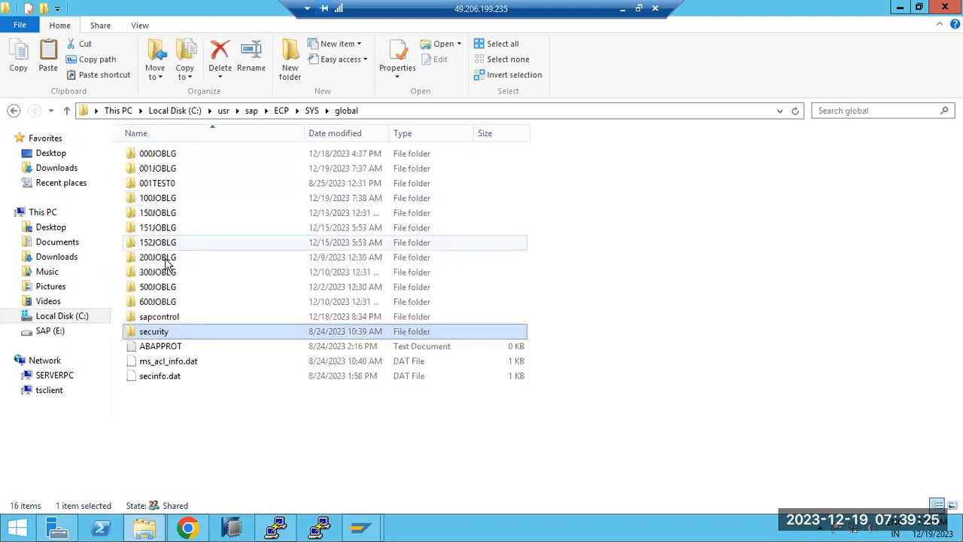
{"action": "right_click", "coordinate": [152, 334]}
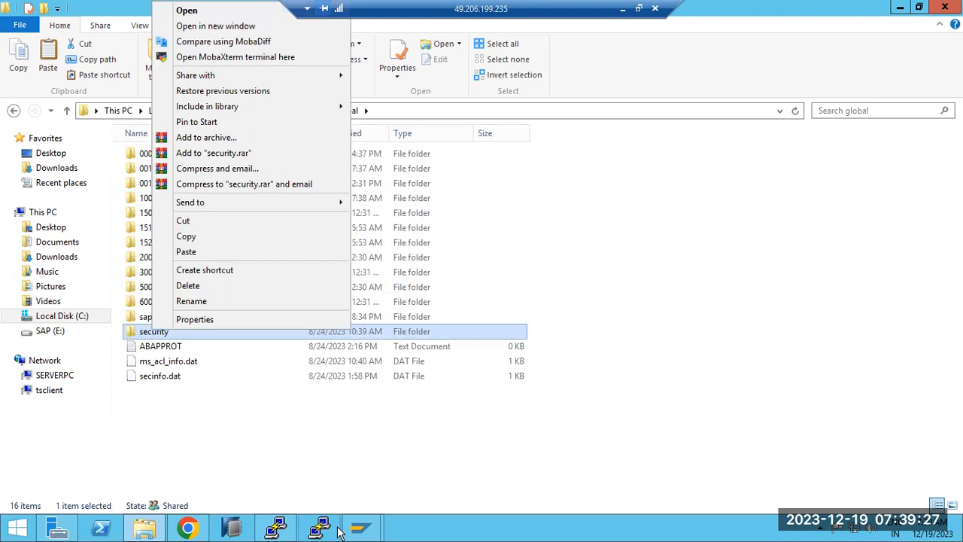
{"action": "left_click", "coordinate": [360, 528]}
- Run the secure storage entry check in SECSTORE
{"action": "left_click", "coordinate": [414, 486]}
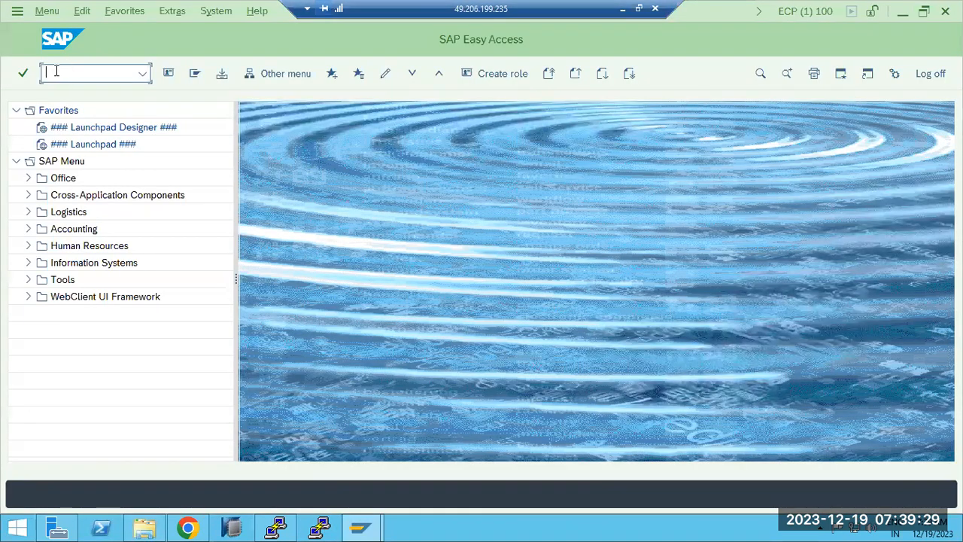
{"action": "type", "text": "ecstore"}
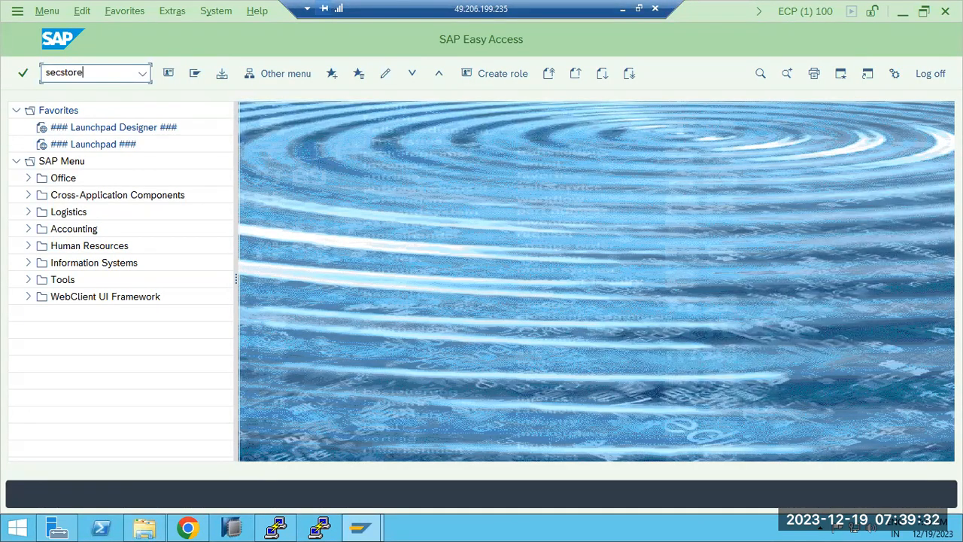
{"action": "key", "text": "Return"}
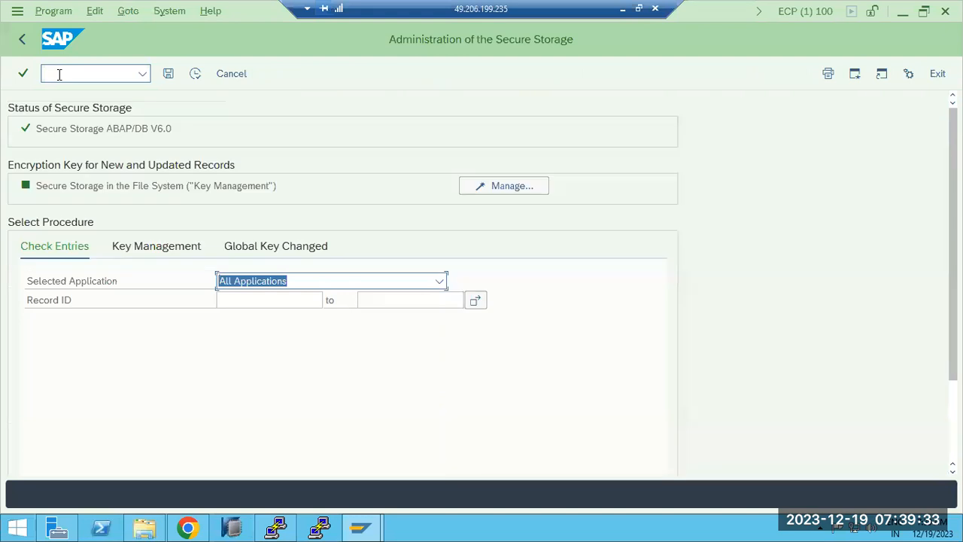
{"action": "left_click", "coordinate": [95, 188]}
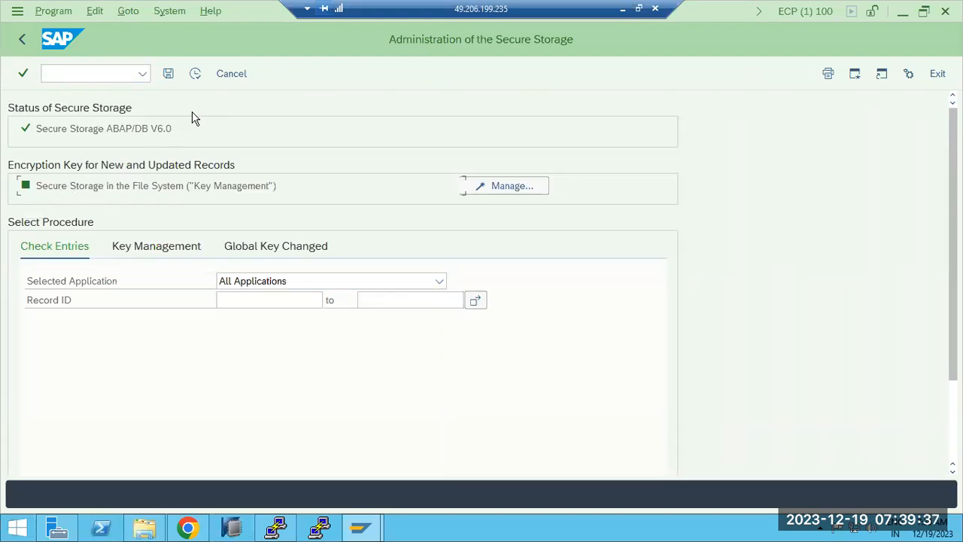
{"action": "left_click", "coordinate": [195, 75]}
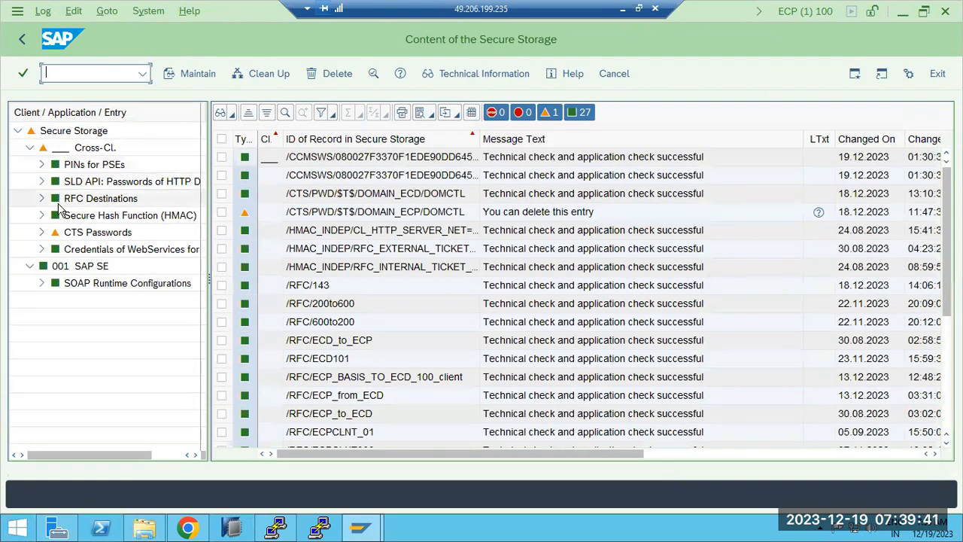
- Delete the flagged $T$/DOMAIN_ECP/DOMCTL CTS password entry
{"action": "left_click", "coordinate": [43, 232]}
{"action": "left_click", "coordinate": [83, 268]}
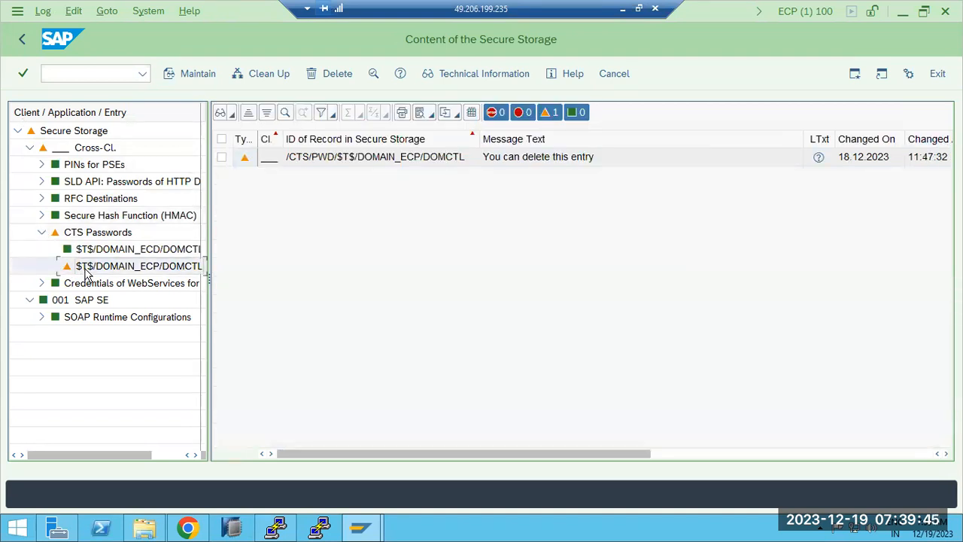
{"action": "left_click", "coordinate": [222, 139]}
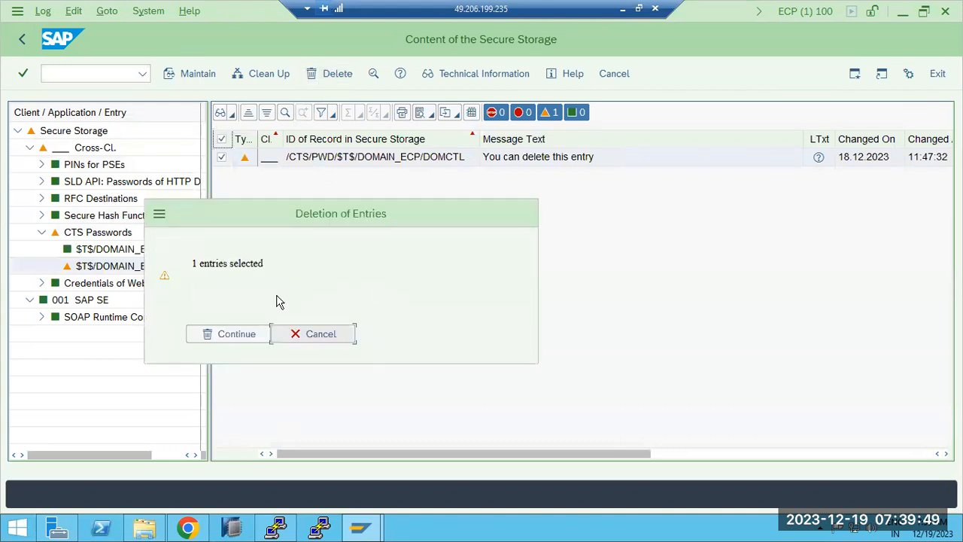
{"action": "left_click", "coordinate": [239, 335]}
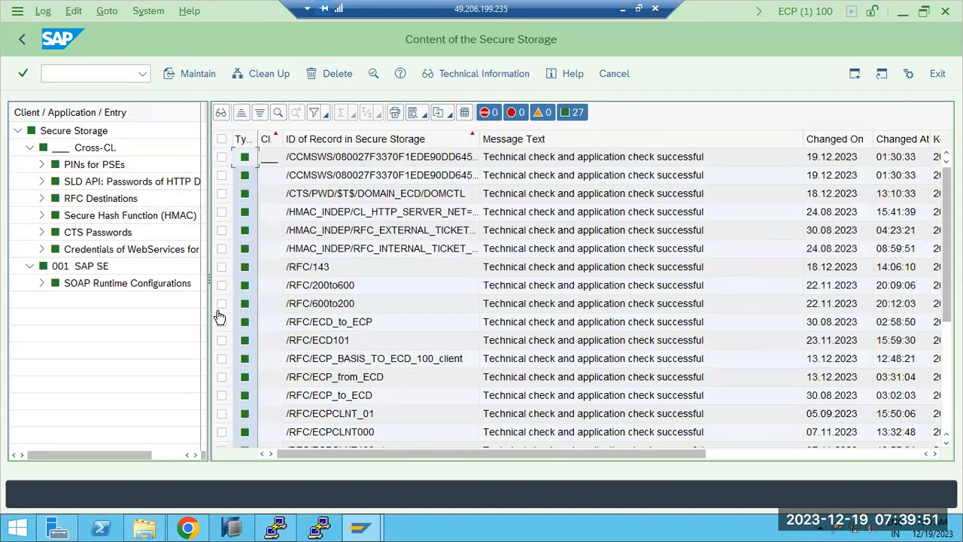
- Review the PINs for PSEs and RFC destination entries, then return to administration
{"action": "left_click", "coordinate": [84, 167]}
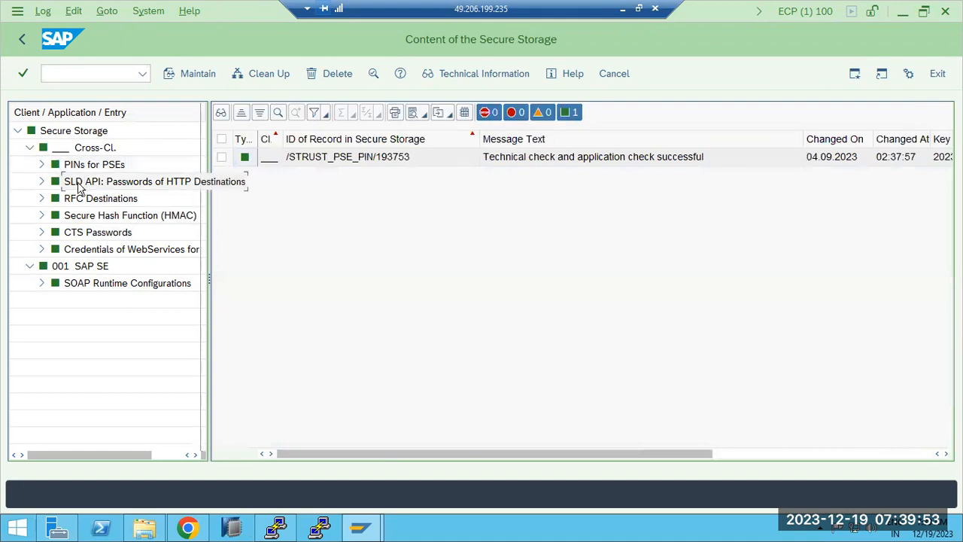
{"action": "left_click", "coordinate": [85, 200]}
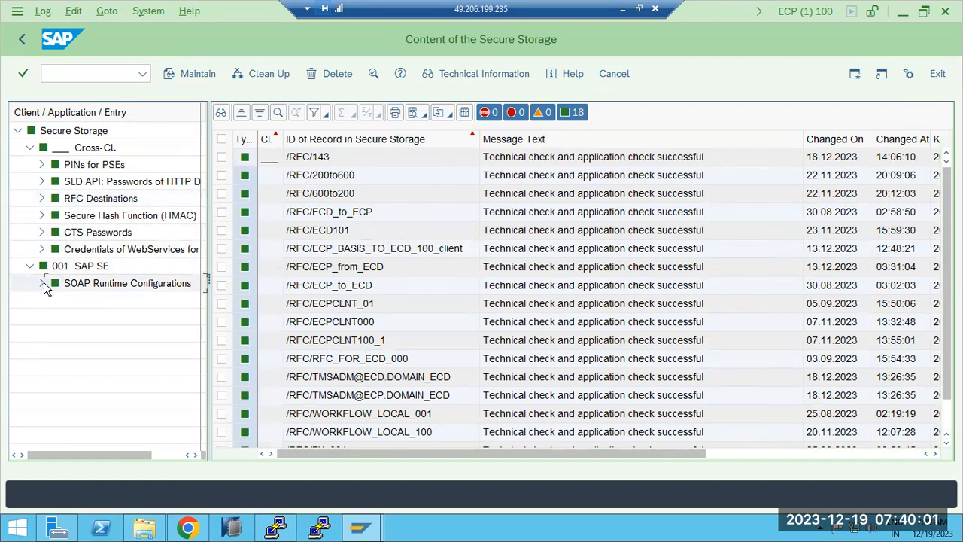
{"action": "left_click", "coordinate": [19, 40]}
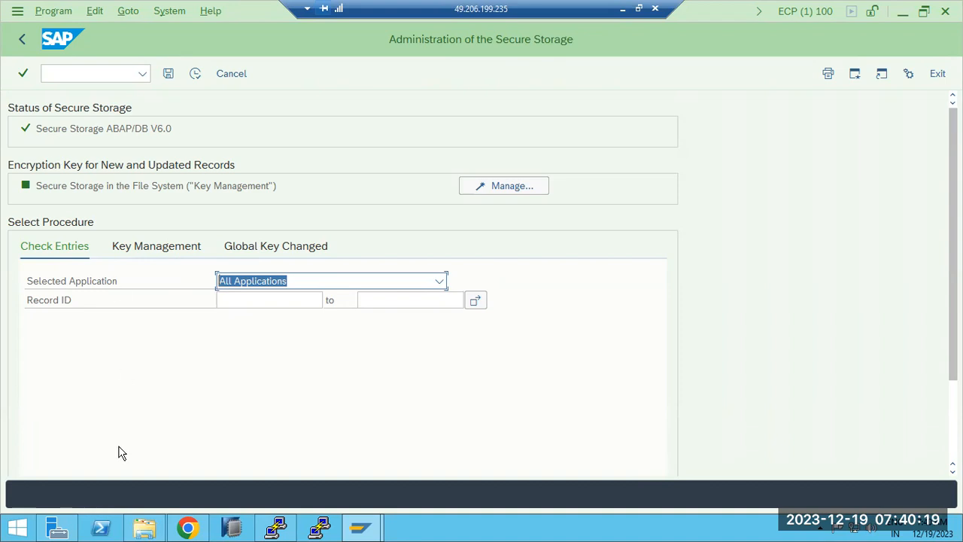
- Duplicate the security folder as 'security - Copy' in SYS\global, then minimize the remote session
{"action": "left_click", "coordinate": [135, 527]}
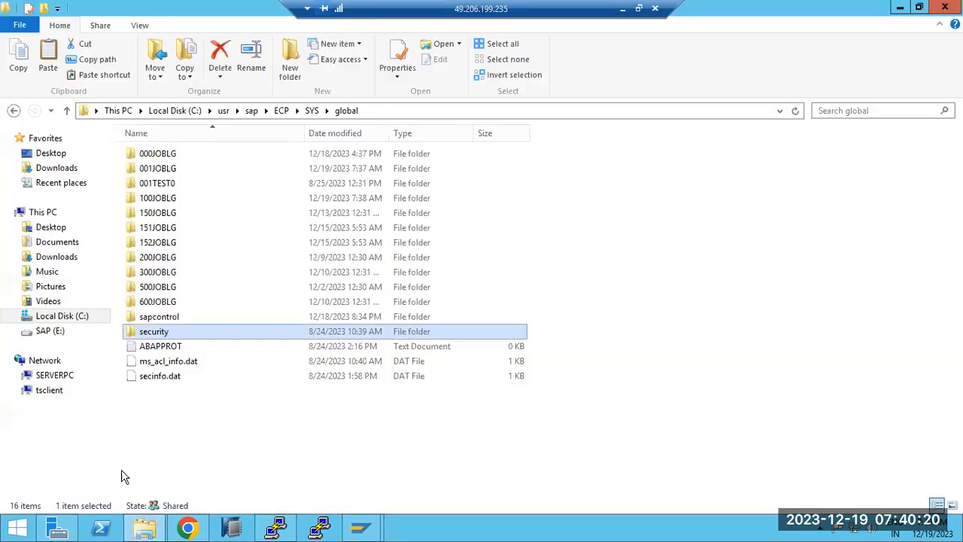
{"action": "right_click", "coordinate": [155, 332]}
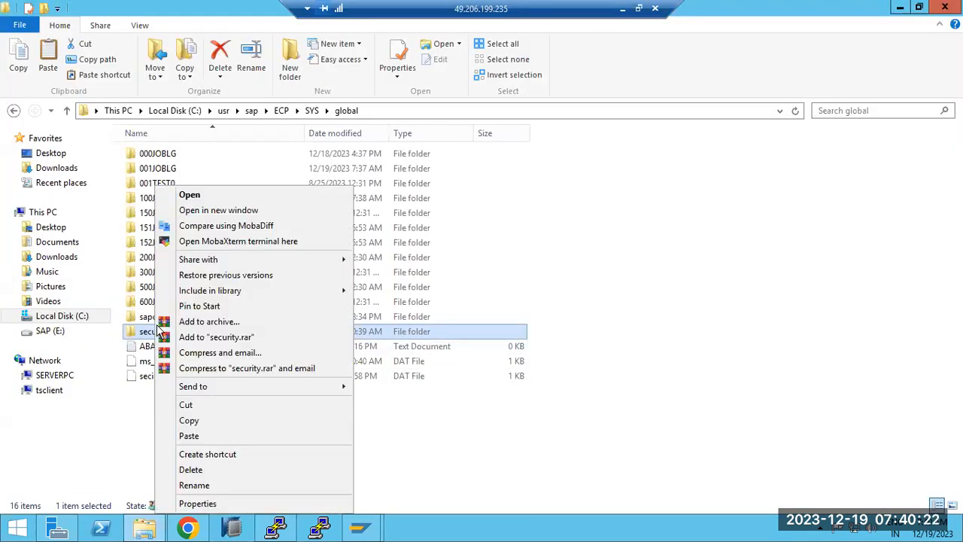
{"action": "left_click", "coordinate": [188, 420]}
{"action": "left_click", "coordinate": [188, 437]}
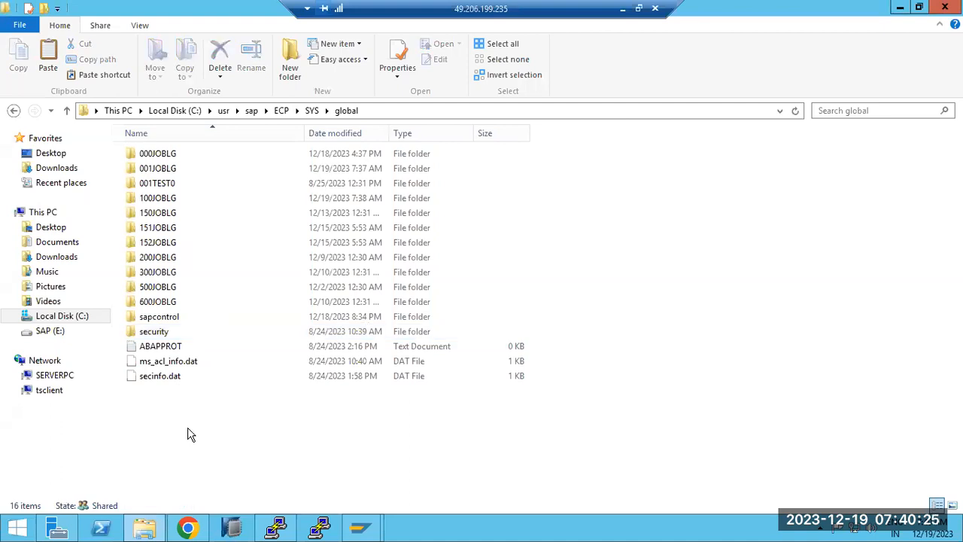
{"action": "key", "text": "ctrl+v"}
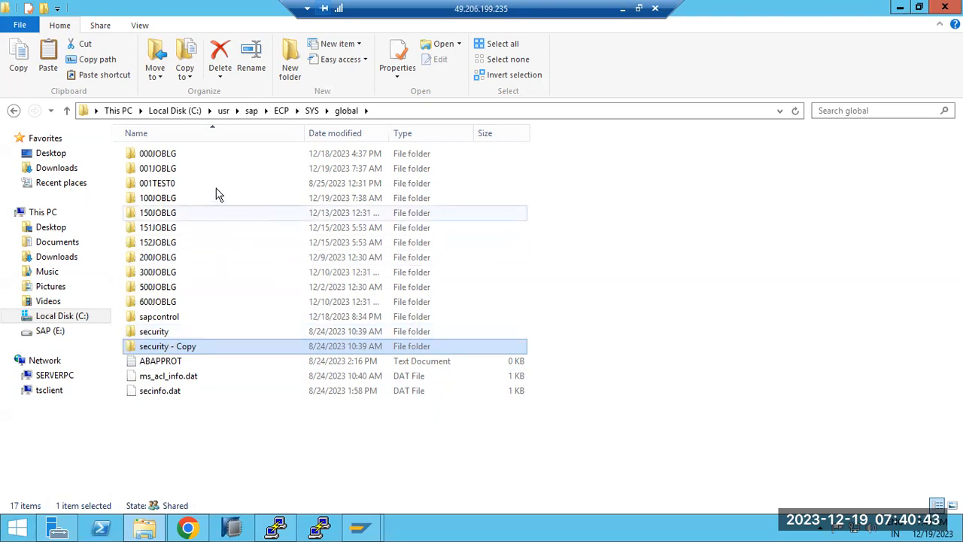
{"action": "left_click", "coordinate": [252, 114]}
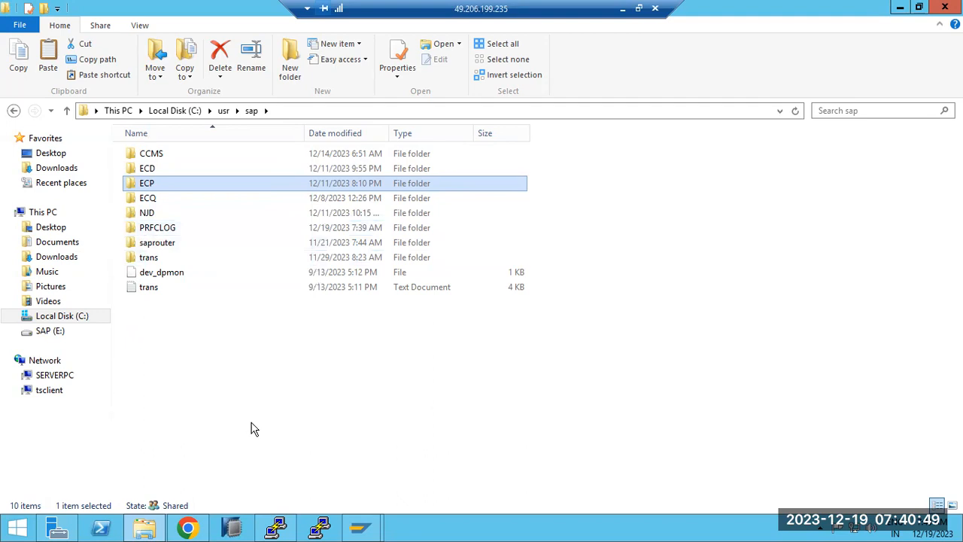
{"action": "left_click", "coordinate": [623, 8]}
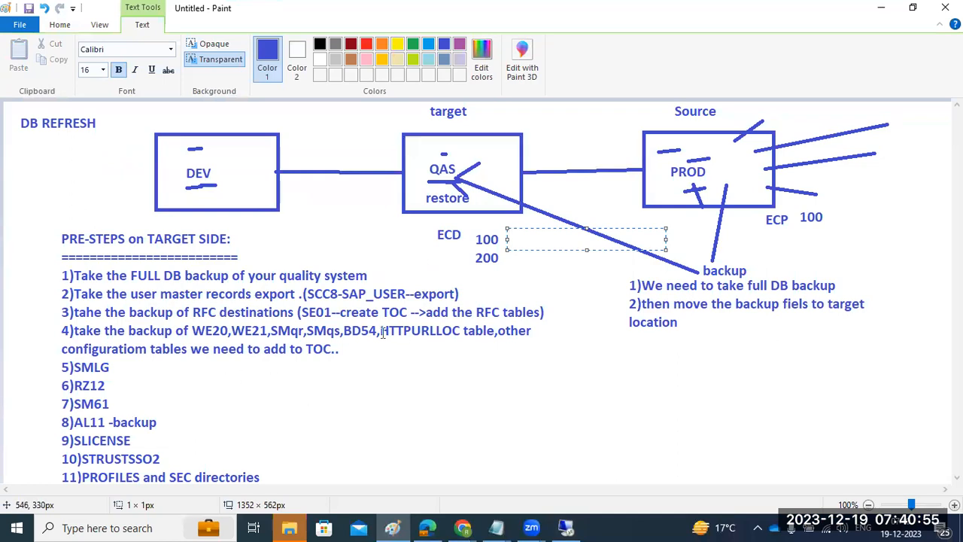
- Open /nsmqr and scroll the inactive QIN Scheduler's 59 registered queues, then go back
{"action": "left_click", "coordinate": [566, 528]}
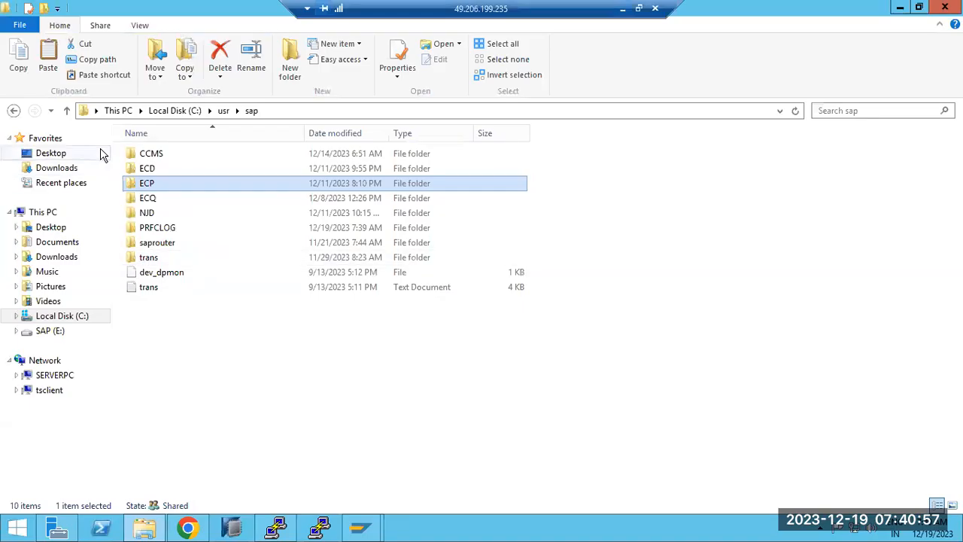
{"action": "mouse_move", "coordinate": [379, 532]}
{"action": "left_click", "coordinate": [440, 449]}
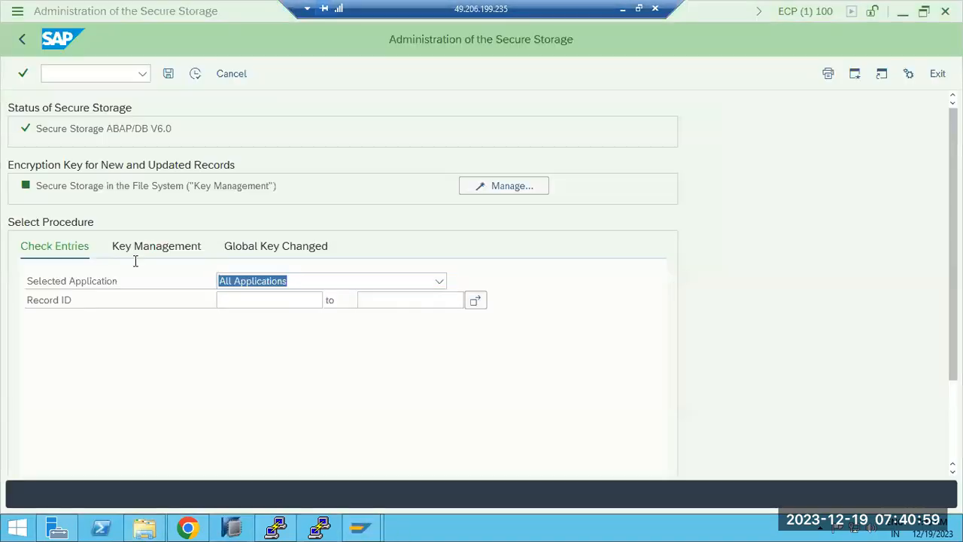
{"action": "left_click", "coordinate": [79, 73]}
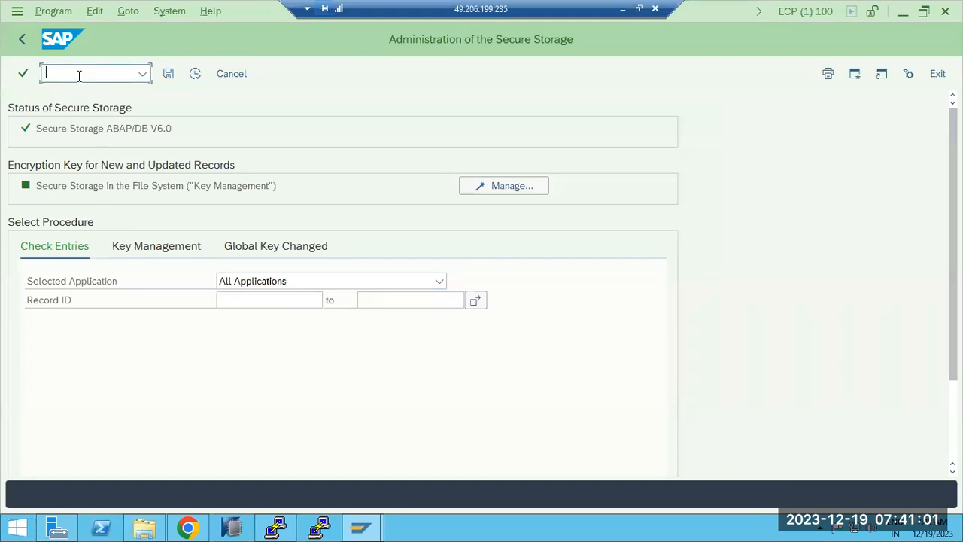
{"action": "type", "text": "/nsmqr"}
{"action": "key", "text": "Return"}
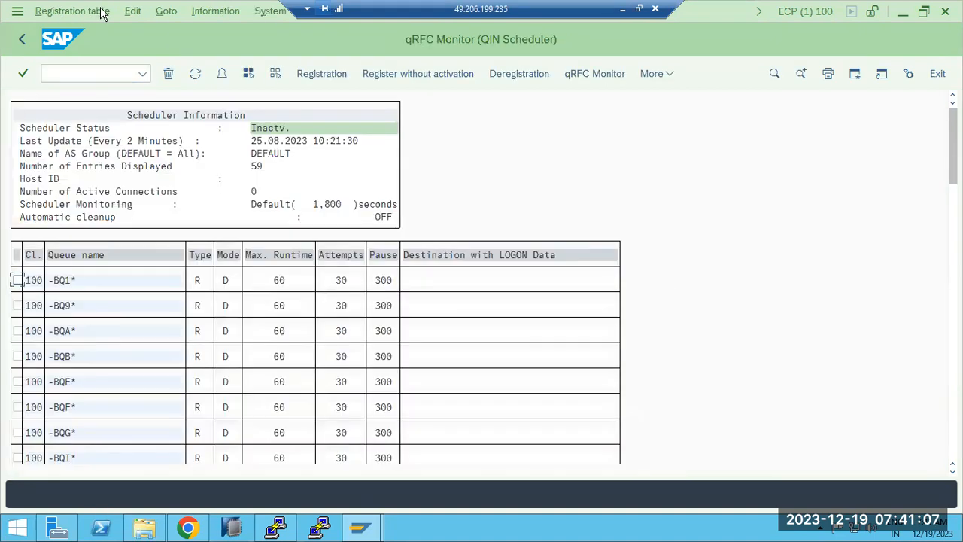
{"action": "scroll", "coordinate": [182, 305], "scroll_direction": "down", "scroll_amount": 2}
{"action": "scroll", "coordinate": [177, 295], "scroll_direction": "down", "scroll_amount": 1}
{"action": "scroll", "coordinate": [142, 248], "scroll_direction": "up", "scroll_amount": 3}
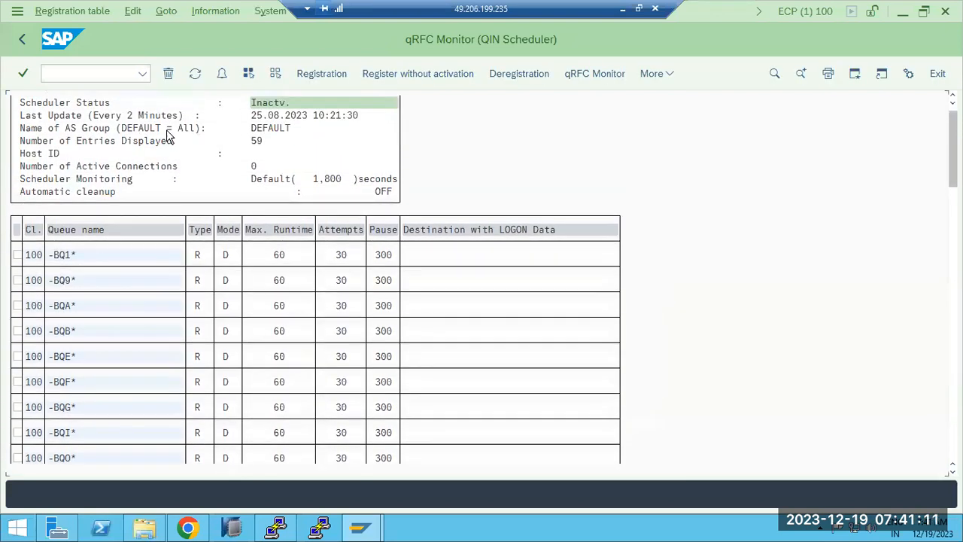
{"action": "scroll", "coordinate": [144, 249], "scroll_direction": "down", "scroll_amount": 2}
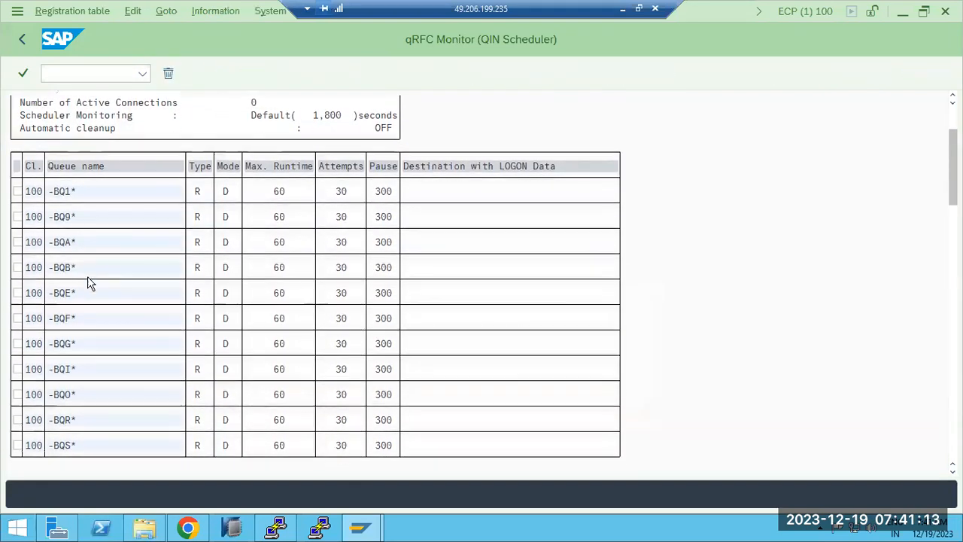
{"action": "left_click", "coordinate": [24, 39]}
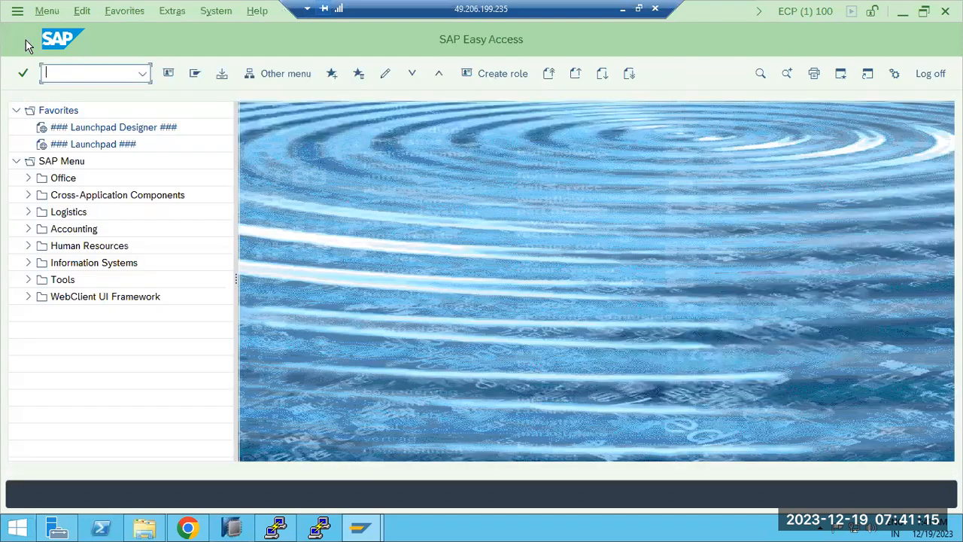
- Check the outbound qRFC scheduler in SMQS and return to Easy Access
{"action": "type", "text": "smqs"}
{"action": "key", "text": "Return"}
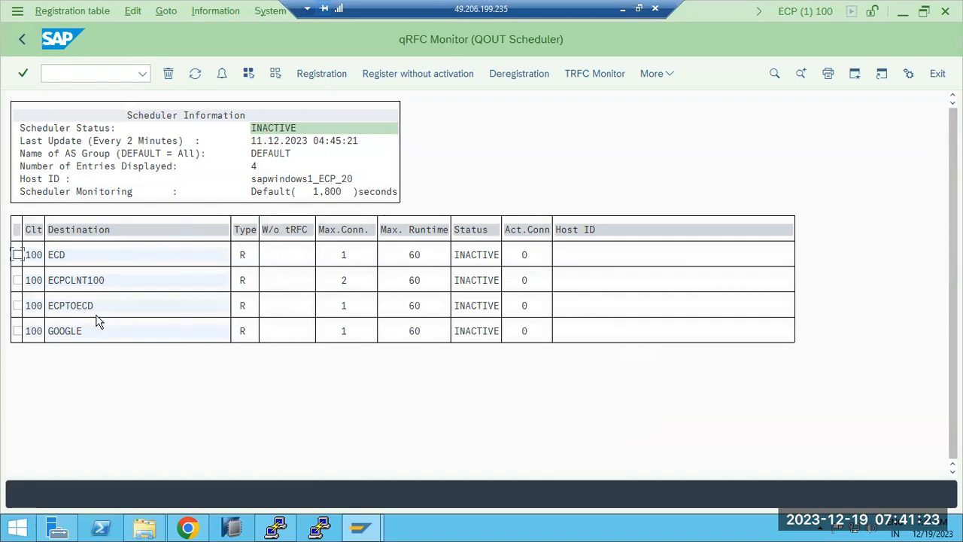
{"action": "left_click", "coordinate": [22, 42]}
- List transactional RFCs in SM58 with both dates cleared and user name *
{"action": "type", "text": "sm58"}
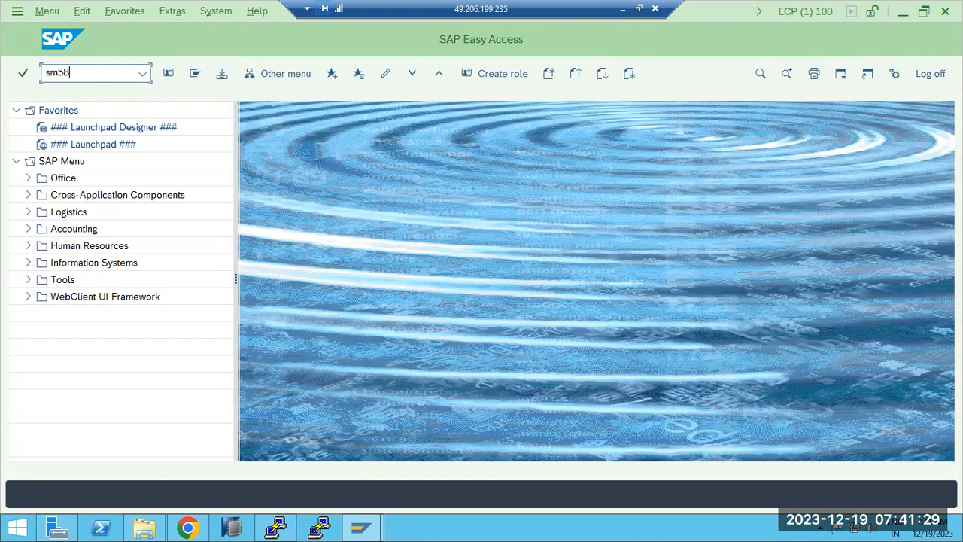
{"action": "key", "text": "Return"}
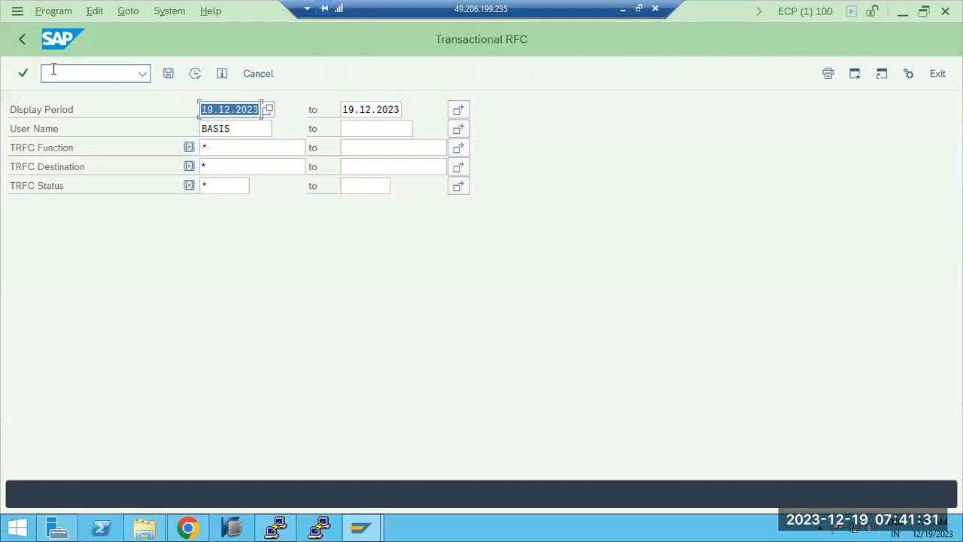
{"action": "key", "text": "BackSpace"}
{"action": "key", "text": "Tab"}
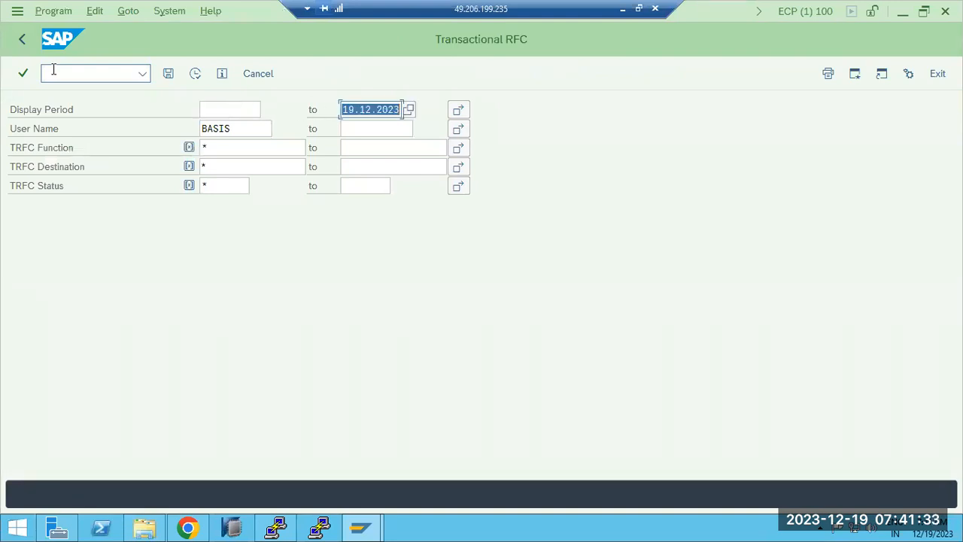
{"action": "key", "text": "BackSpace"}
{"action": "key", "text": "Tab"}
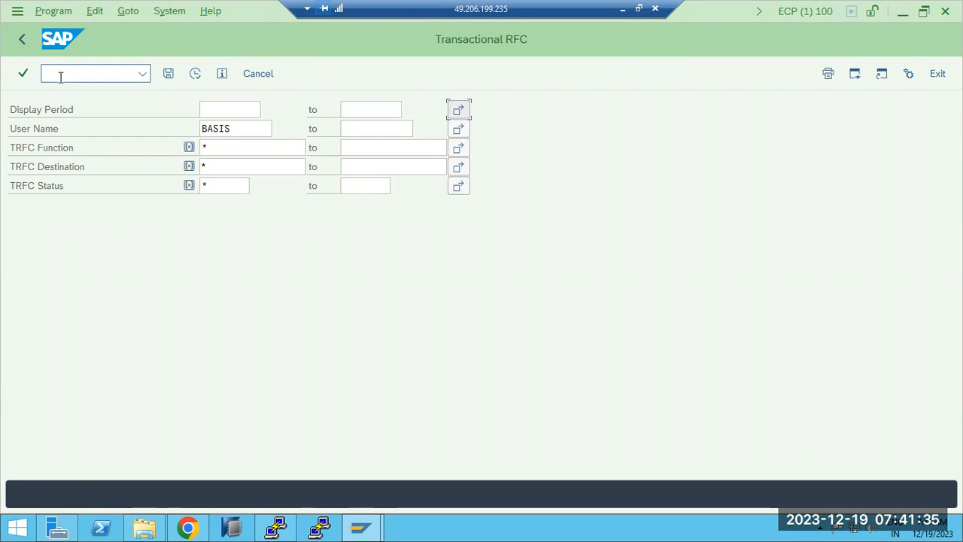
{"action": "left_click", "coordinate": [235, 130]}
{"action": "double_click", "coordinate": [226, 131]}
{"action": "type", "text": "*"}
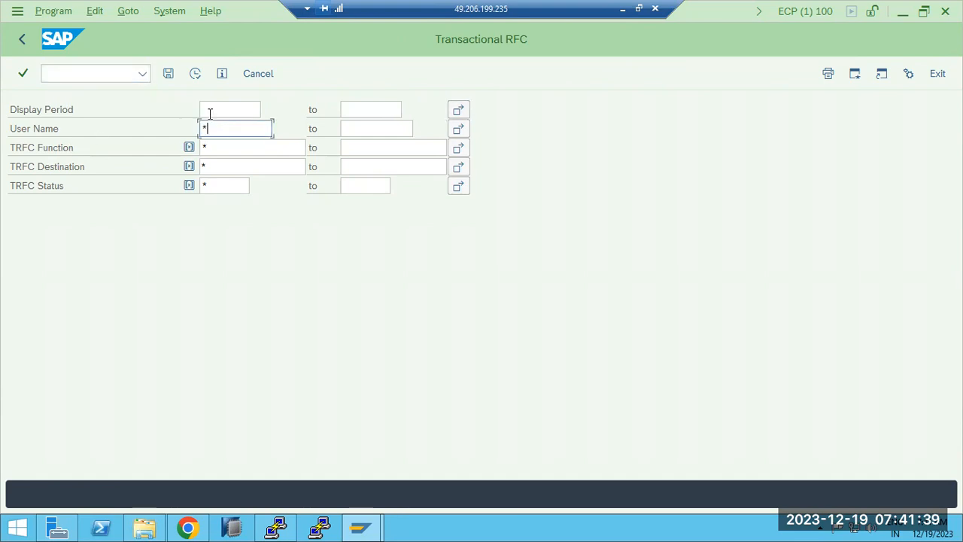
{"action": "left_click", "coordinate": [197, 77]}
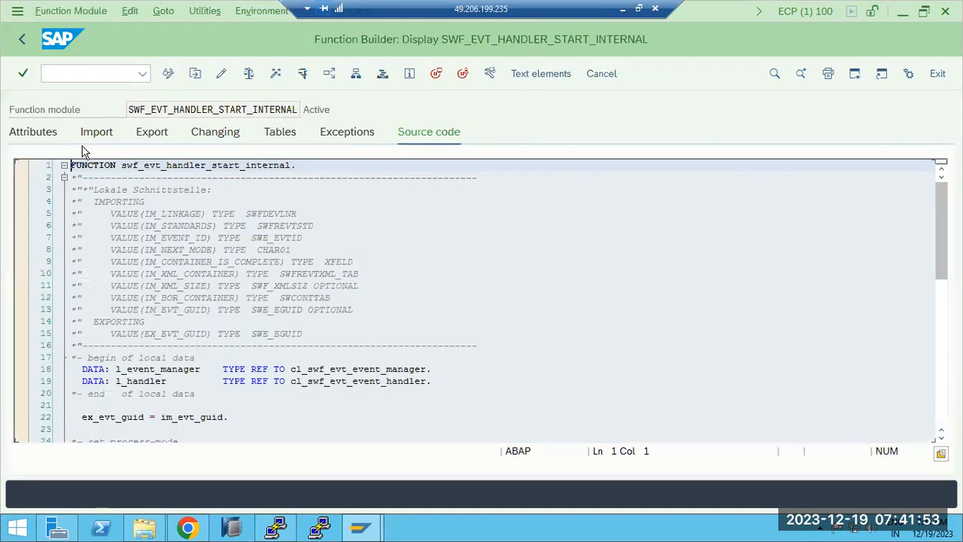
- Review the failing SWF_EVT_HANDLER_START_INTERNAL call and go back to Easy Access
{"action": "left_click", "coordinate": [21, 43]}
{"action": "left_click", "coordinate": [21, 43]}
{"action": "left_click", "coordinate": [21, 43]}
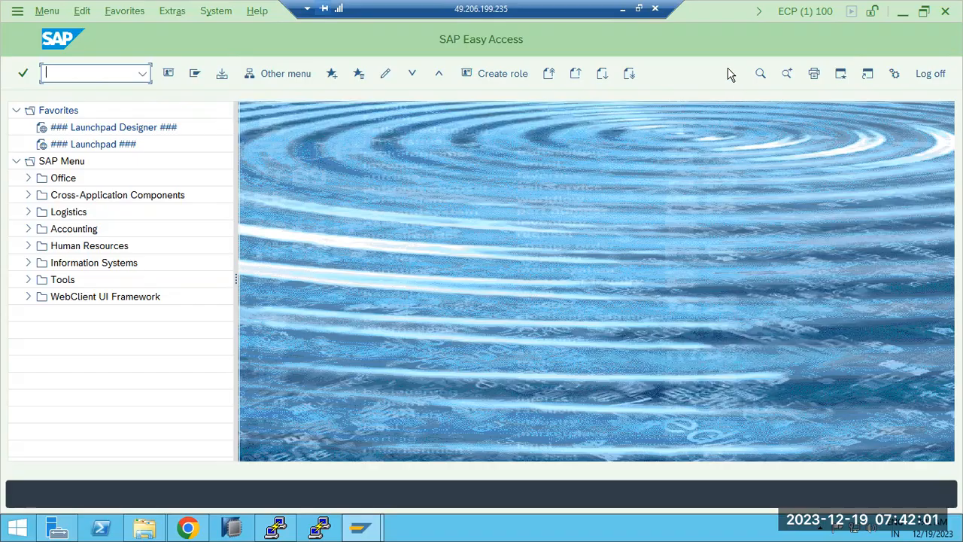
- Minimize the remote session and scroll Paint to the pre-steps list through 11) PROFILES and SEC directories
{"action": "left_click", "coordinate": [623, 10]}
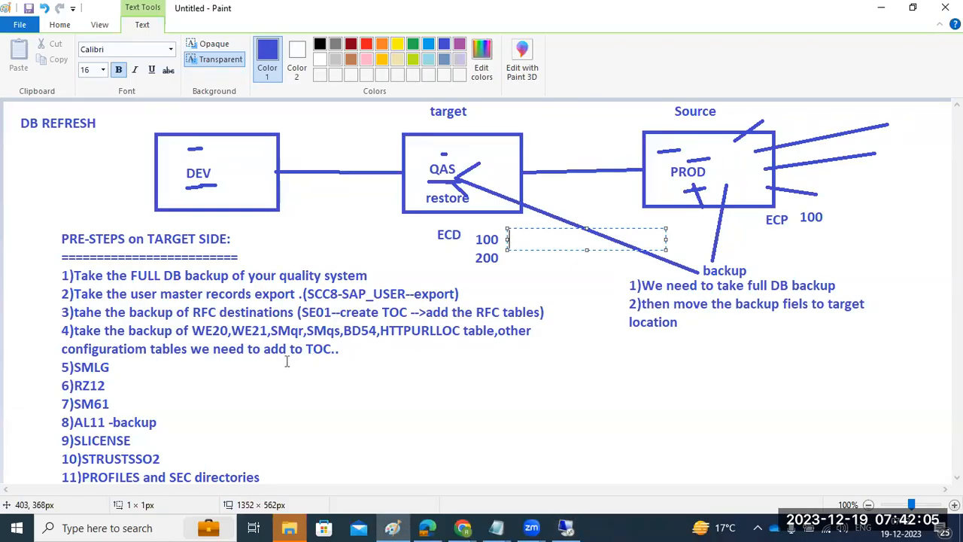
{"action": "scroll", "coordinate": [153, 373], "scroll_direction": "down", "scroll_amount": 1}
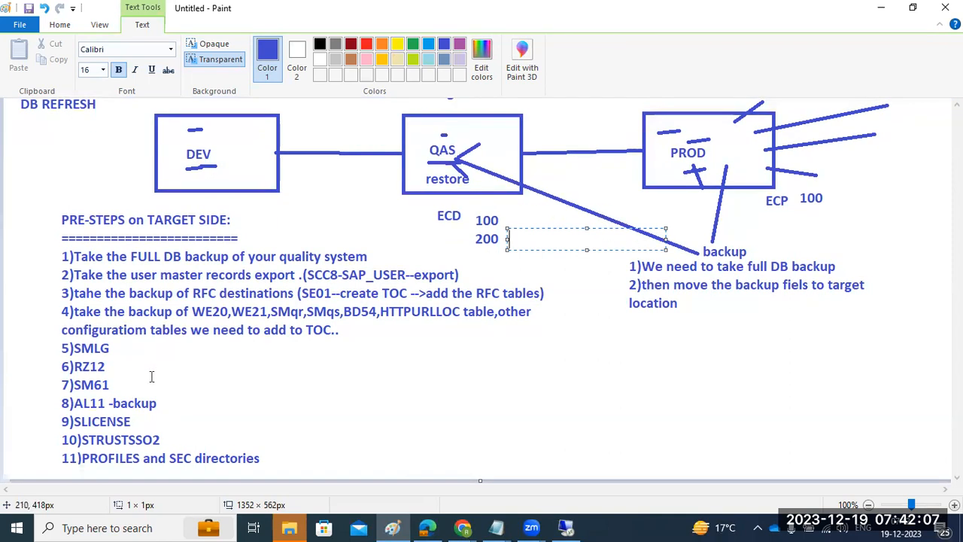
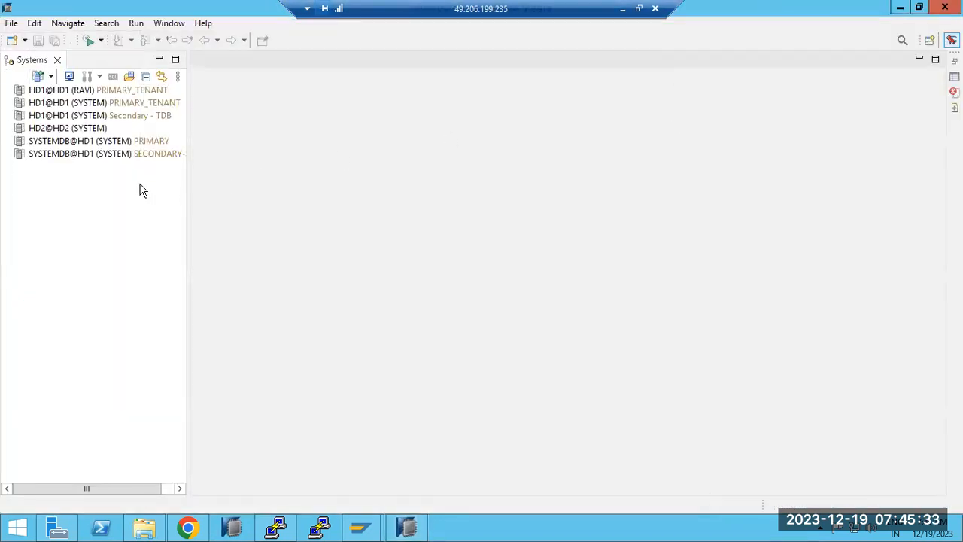
{"action": "left_click", "coordinate": [900, 7]}
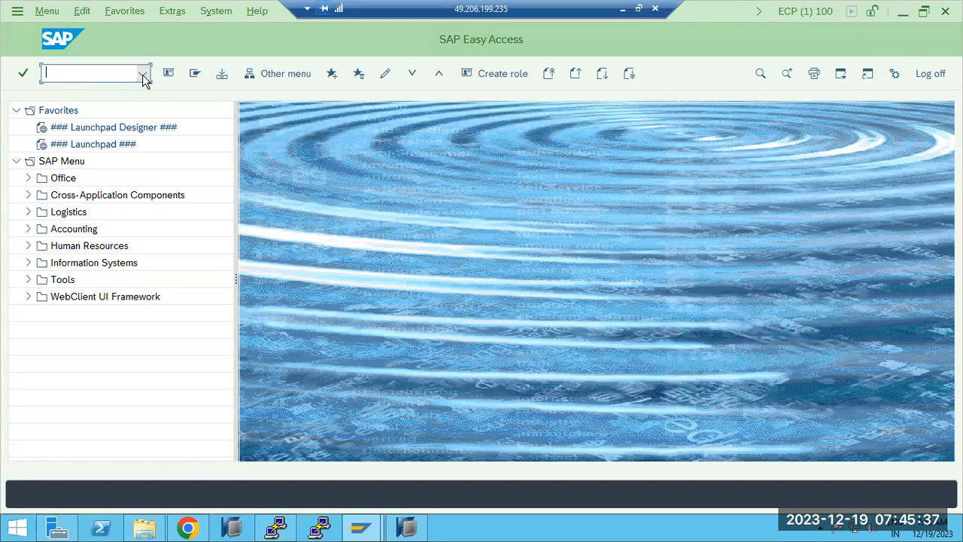
{"action": "left_click", "coordinate": [414, 529]}
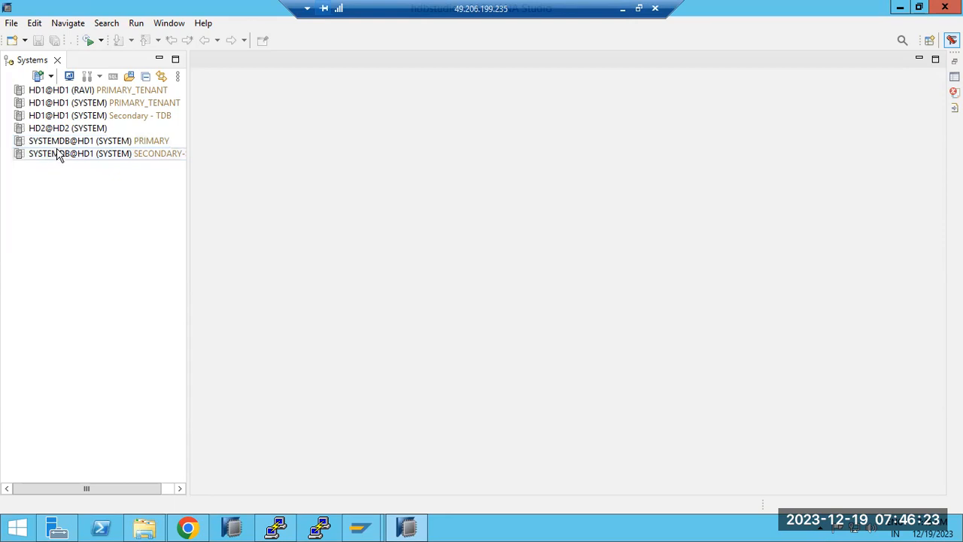
- Log on to SYSTEMDB@HD1 PRIMARY with the SYSTEM user's password
{"action": "double_click", "coordinate": [57, 145]}
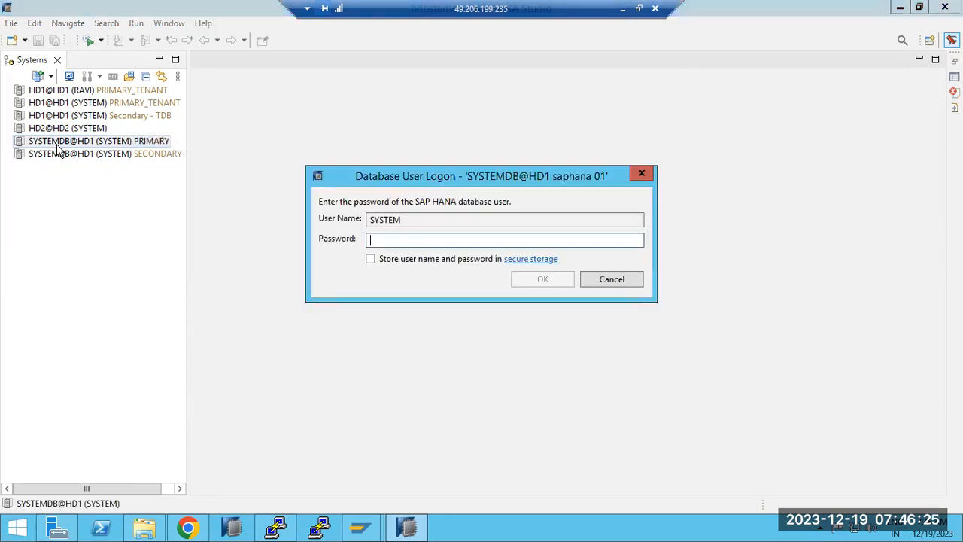
{"action": "type", "text": "**********"}
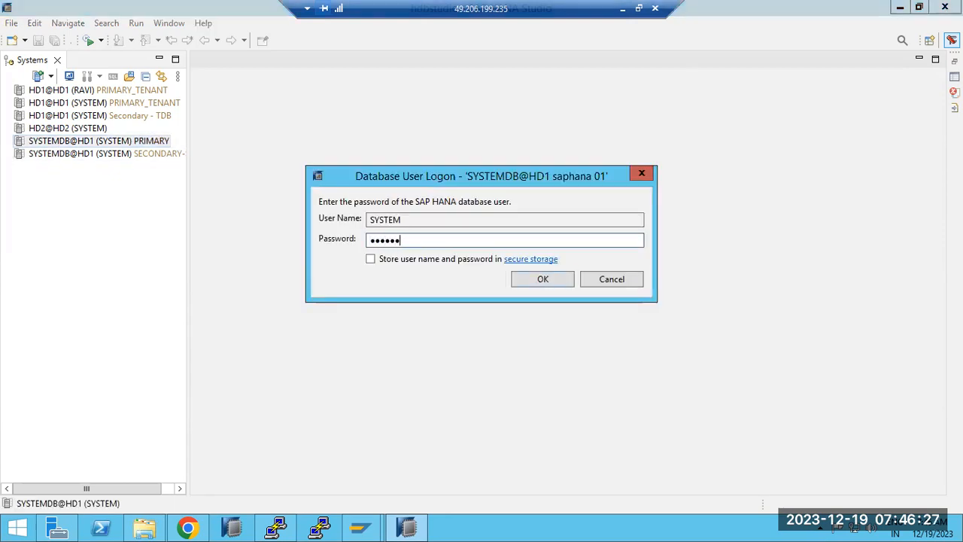
{"action": "key", "text": "Return"}
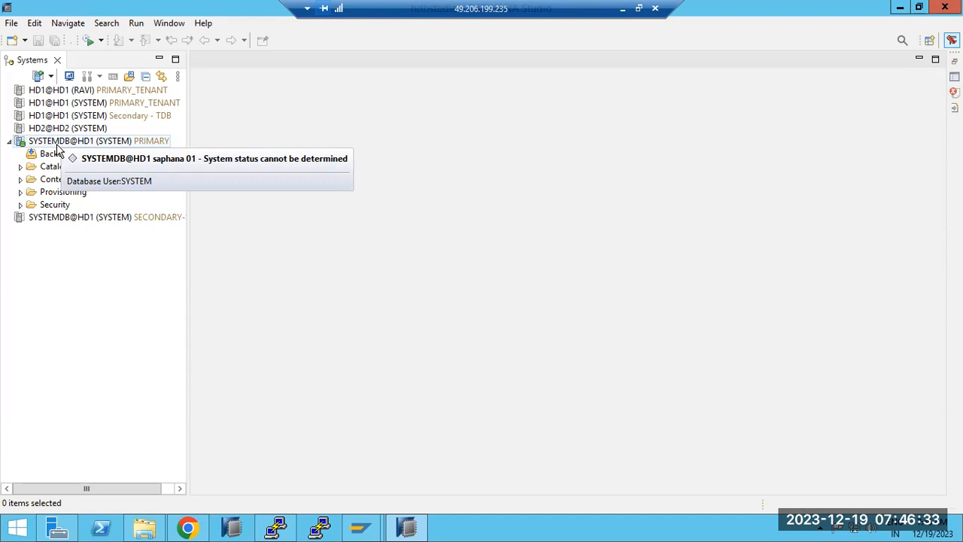
- Start the tenant backup wizard for HD1, cancel it, and reopen the system database actions
{"action": "left_click", "coordinate": [57, 143]}
{"action": "right_click", "coordinate": [58, 145]}
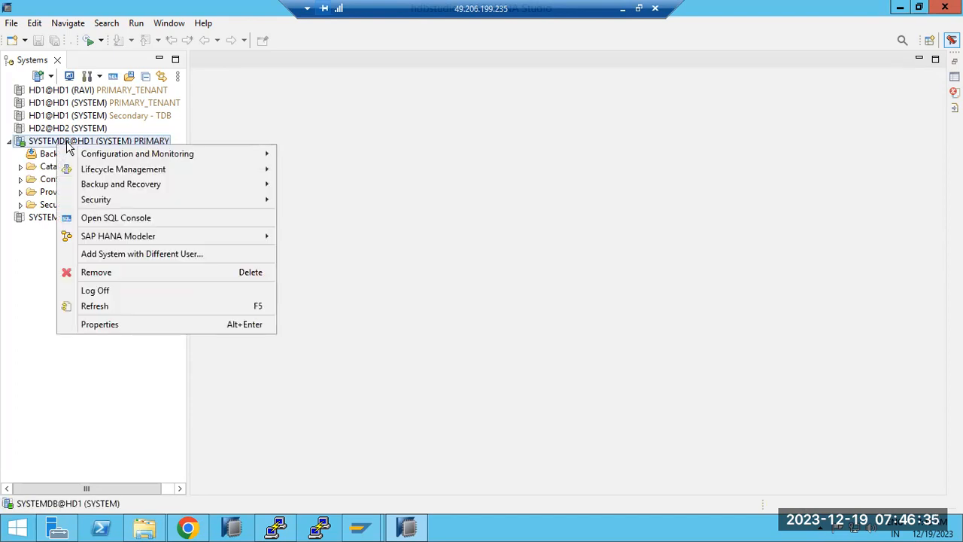
{"action": "mouse_move", "coordinate": [260, 188]}
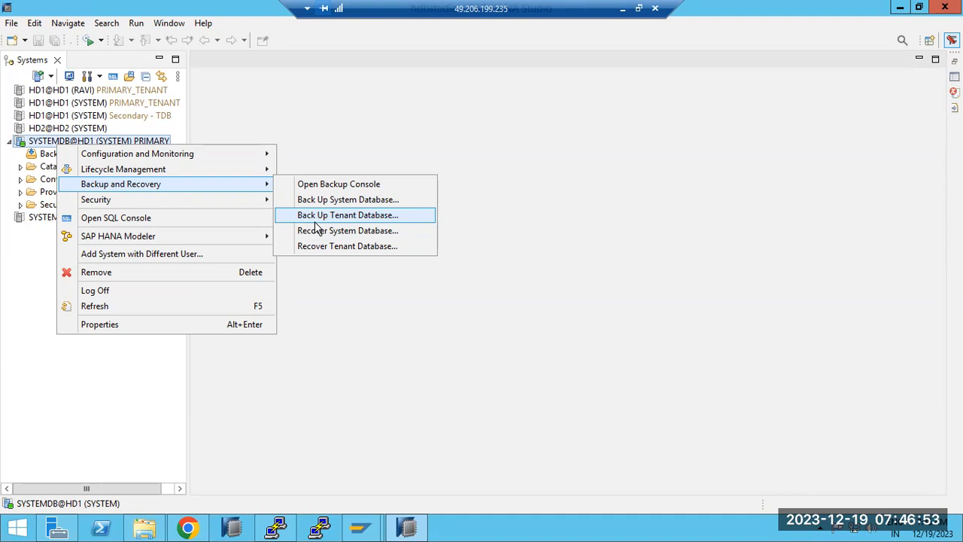
{"action": "left_click", "coordinate": [313, 218]}
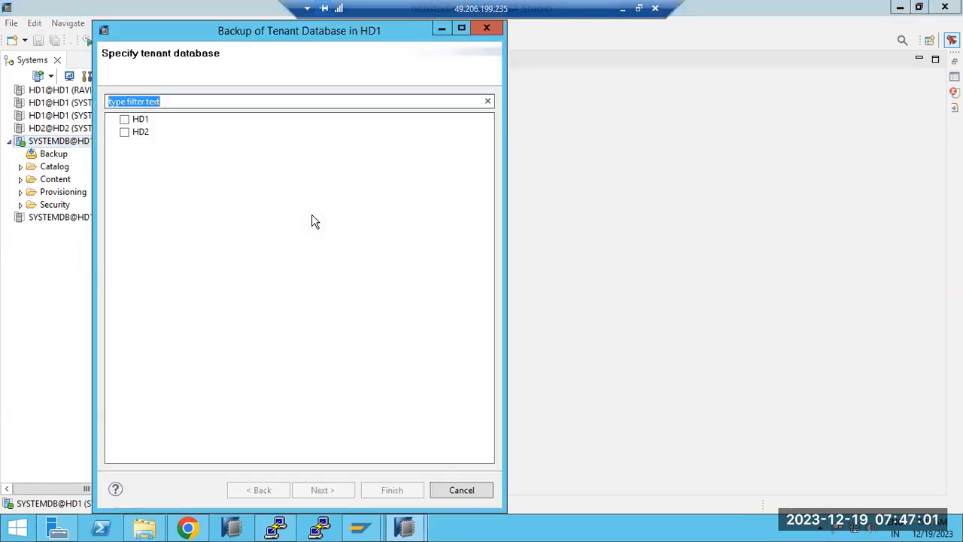
{"action": "left_click", "coordinate": [124, 119]}
{"action": "left_click", "coordinate": [317, 491]}
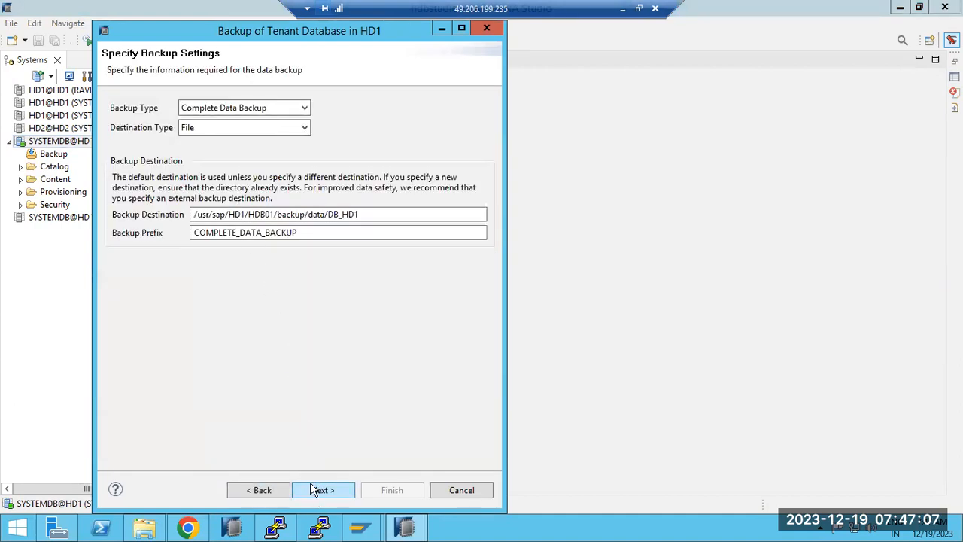
{"action": "left_click", "coordinate": [267, 490]}
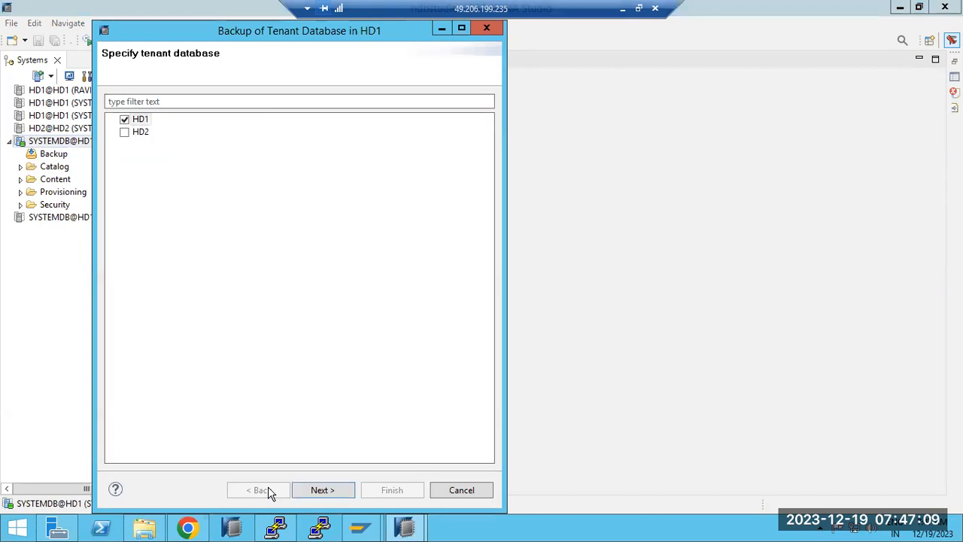
{"action": "left_click", "coordinate": [447, 490]}
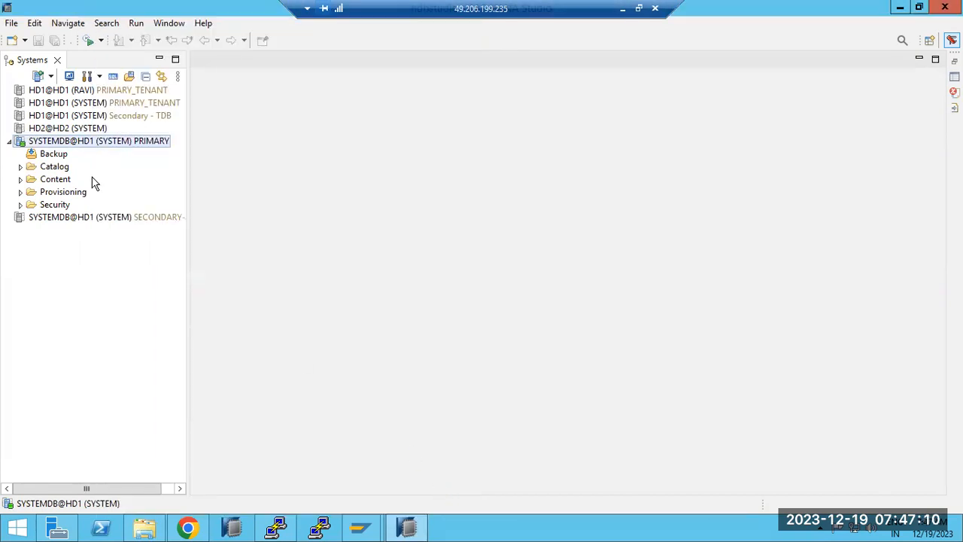
{"action": "right_click", "coordinate": [63, 148]}
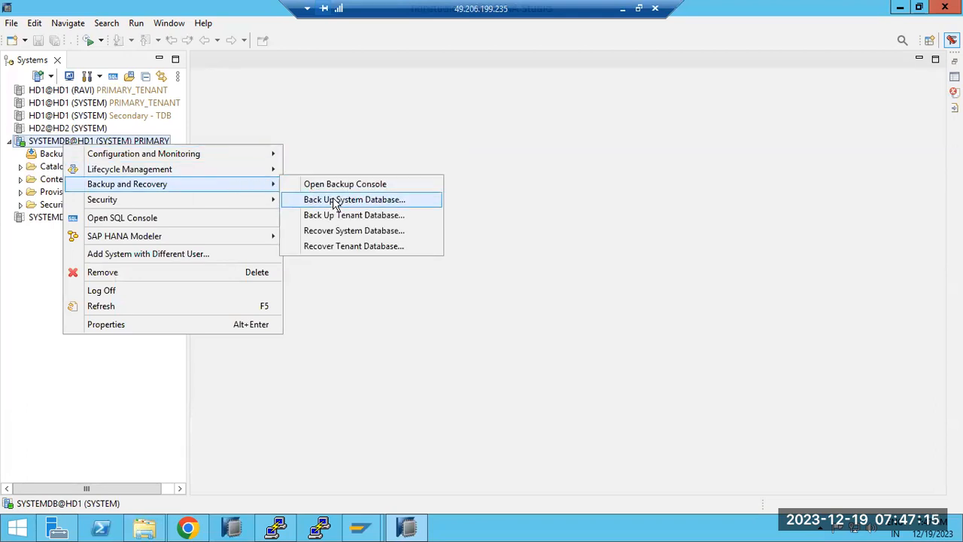
- Start Recover Tenant Database for HD1, choosing recovery to a specific data backup
{"action": "left_click", "coordinate": [329, 248]}
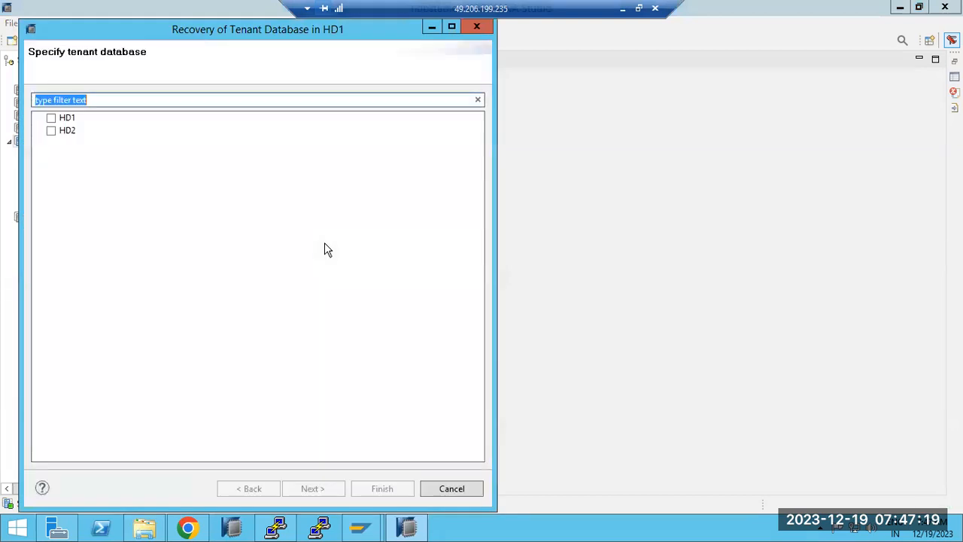
{"action": "left_click", "coordinate": [66, 117]}
{"action": "left_click", "coordinate": [51, 118]}
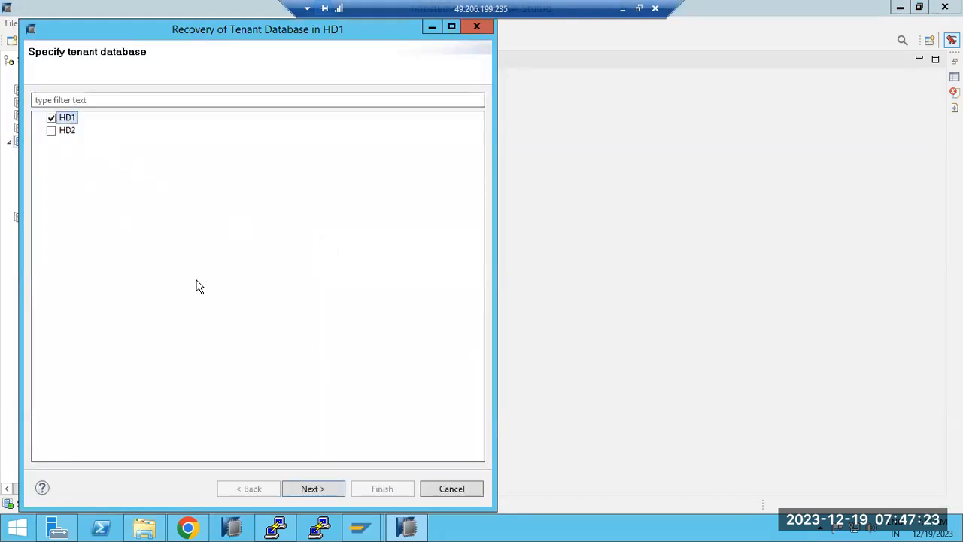
{"action": "left_click", "coordinate": [323, 489]}
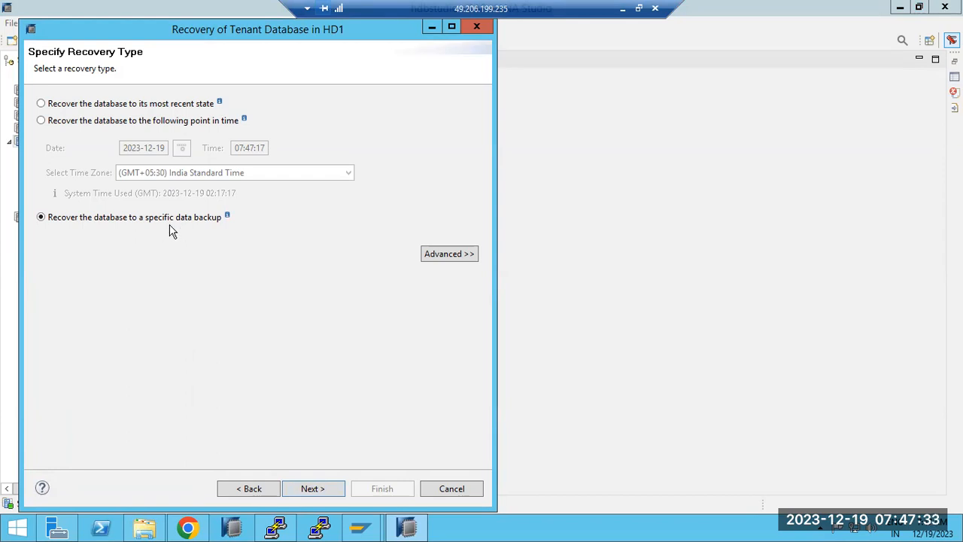
{"action": "left_click", "coordinate": [309, 490]}
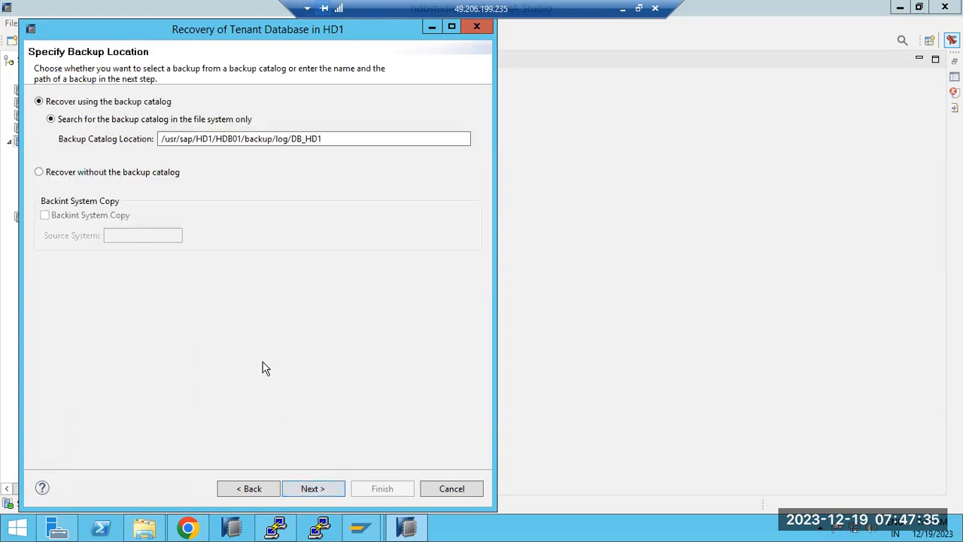
- Keep the shown backup catalog location and agree to stop HD1 for recovery
{"action": "left_click_drag", "start_coordinate": [178, 139], "coordinate": [342, 138]}
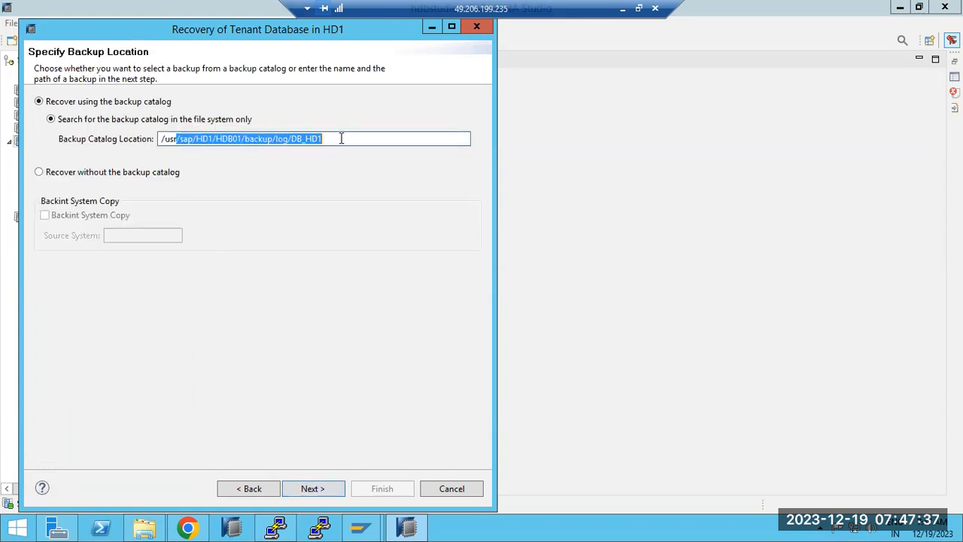
{"action": "left_click", "coordinate": [238, 140]}
{"action": "left_click_drag", "start_coordinate": [222, 140], "coordinate": [325, 140]}
{"action": "left_click_drag", "start_coordinate": [163, 139], "coordinate": [333, 141]}
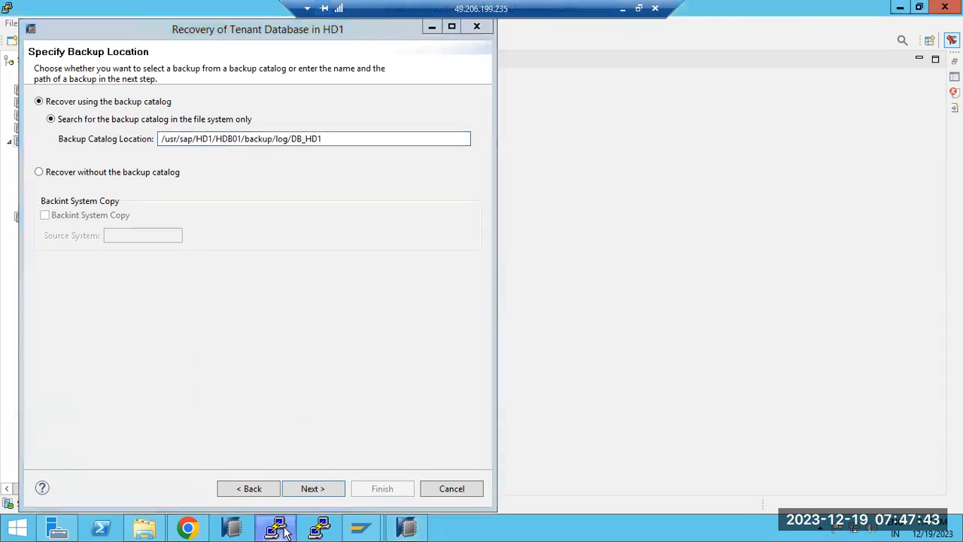
{"action": "left_click", "coordinate": [280, 529]}
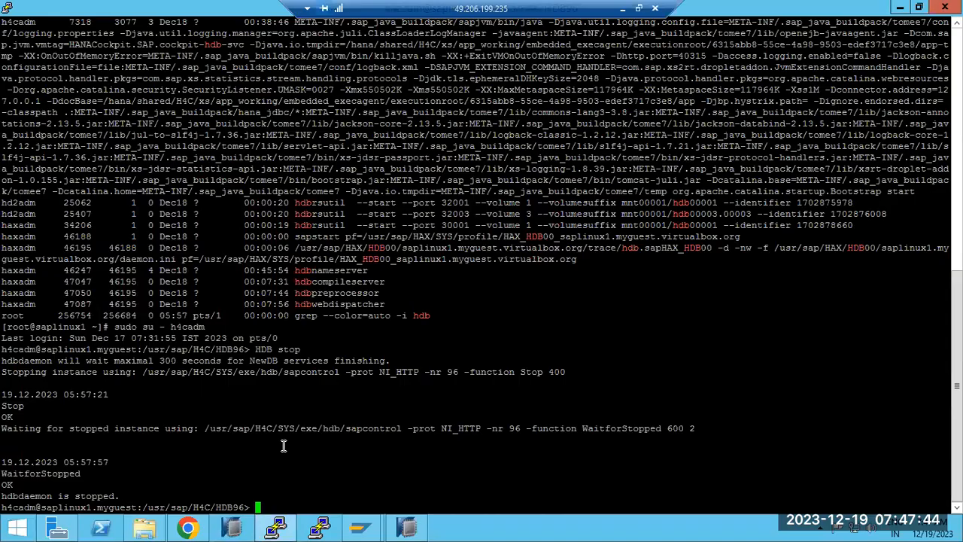
{"action": "left_click", "coordinate": [277, 529]}
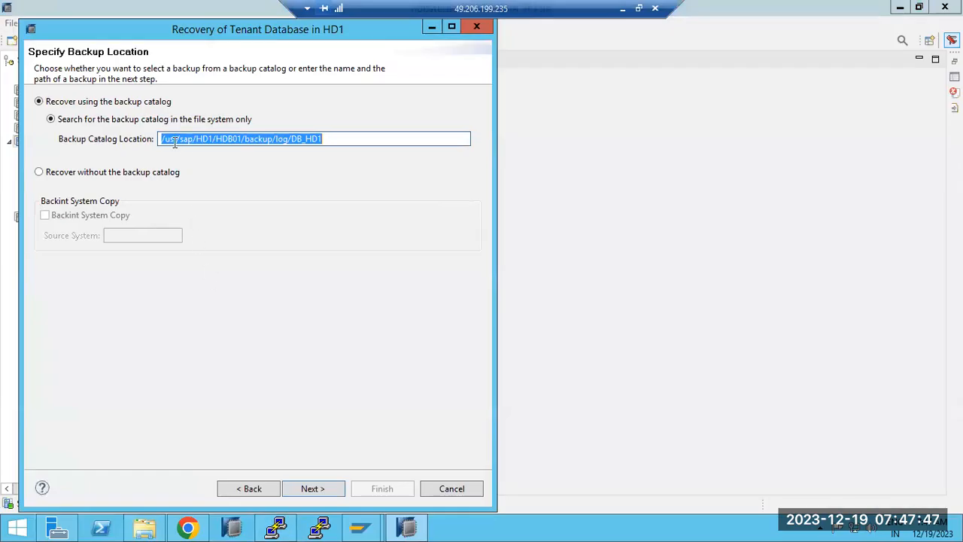
{"action": "left_click", "coordinate": [308, 490]}
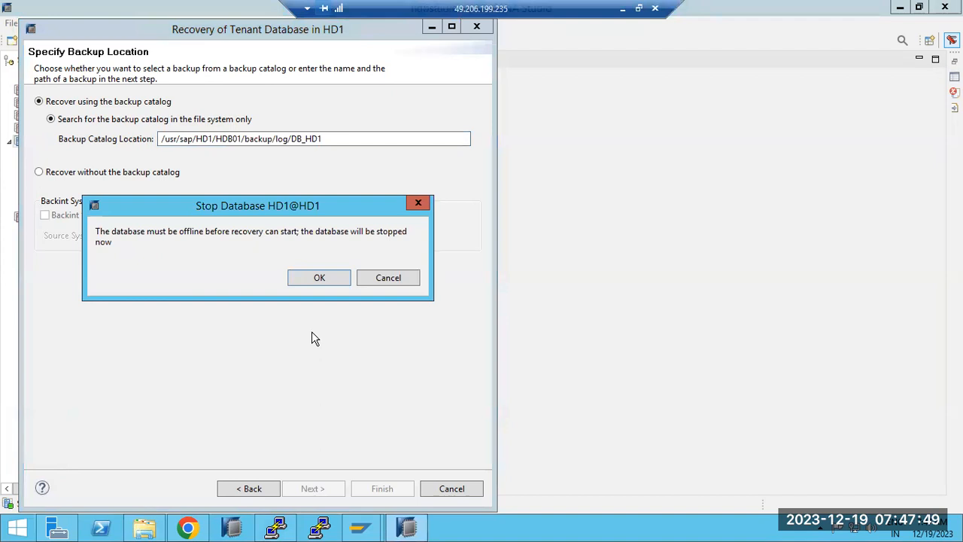
{"action": "left_click", "coordinate": [317, 278]}
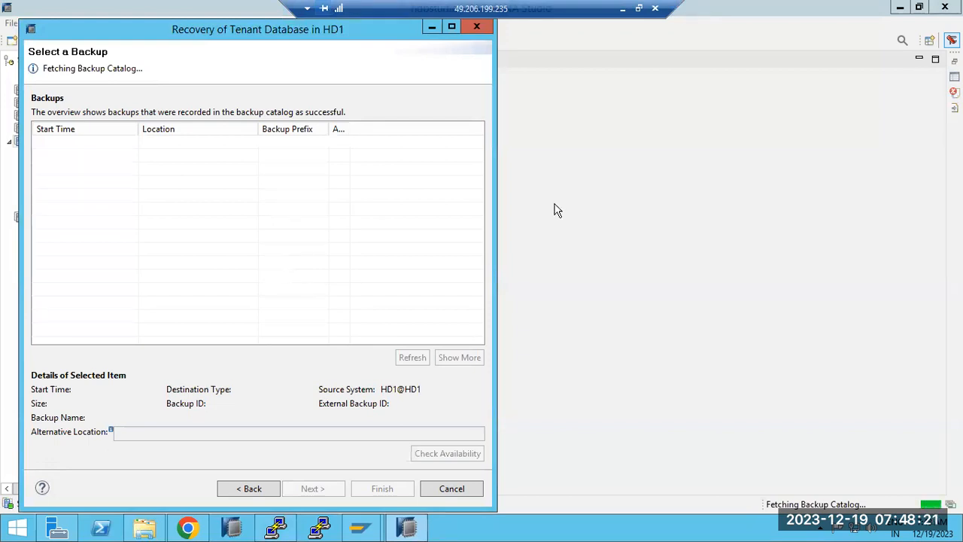
{"action": "key", "text": "alt+Tab"}
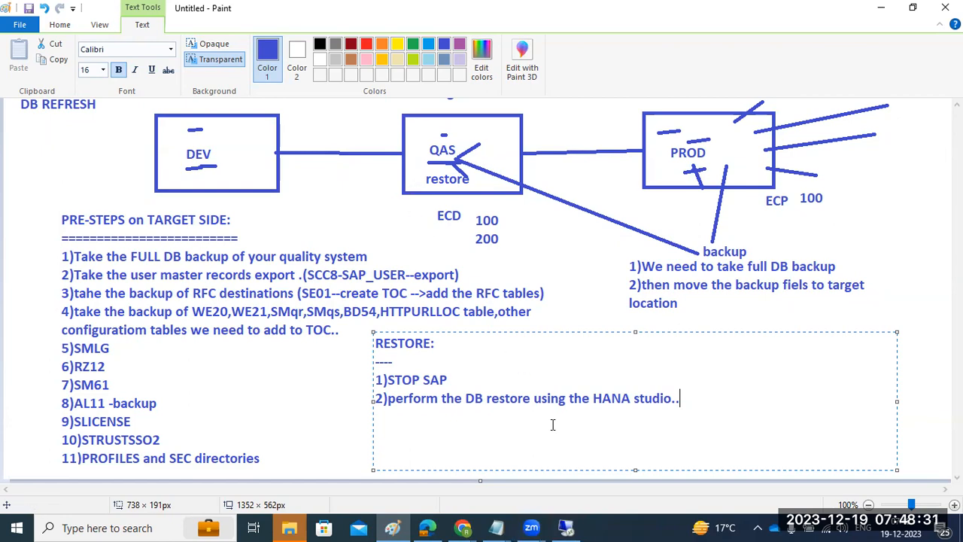
{"action": "left_click", "coordinate": [566, 527]}
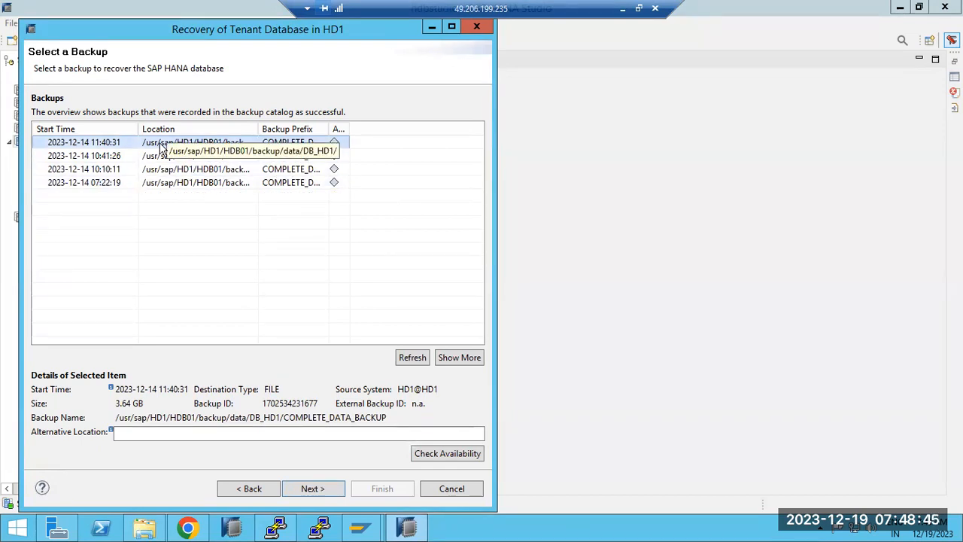
{"action": "left_click", "coordinate": [322, 485]}
{"action": "left_click", "coordinate": [322, 489]}
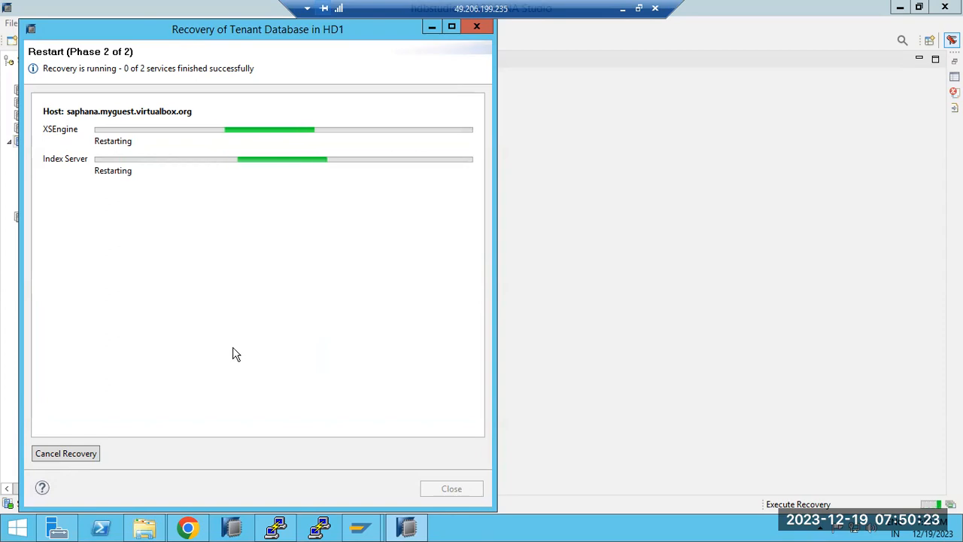
- Search 'stu' from the Start screen and launch SQL Server 2014 Management Studio
{"action": "left_click", "coordinate": [16, 525]}
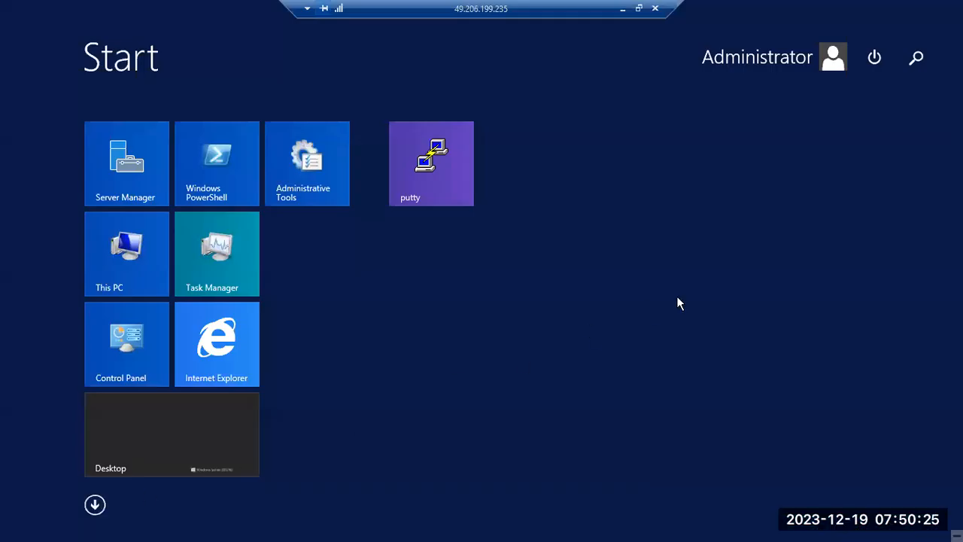
{"action": "left_click", "coordinate": [912, 55]}
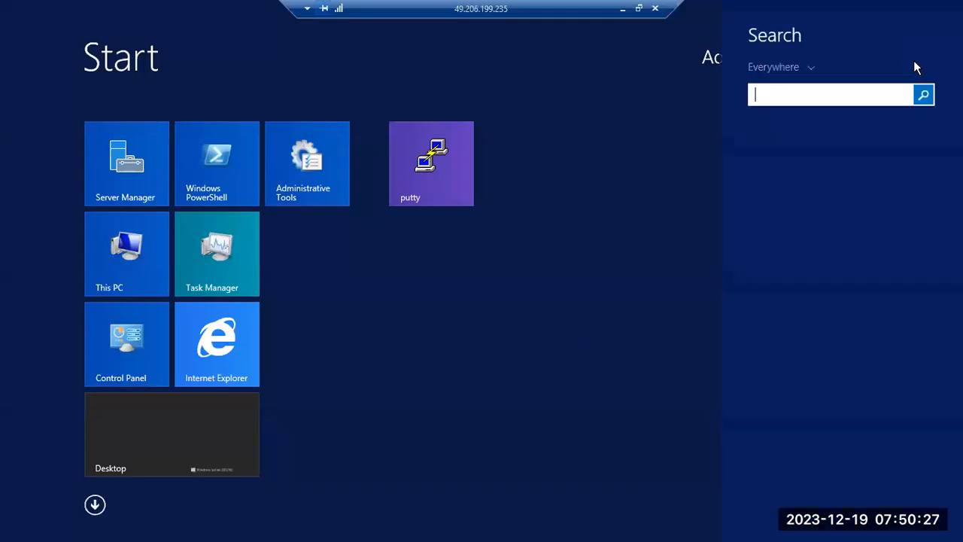
{"action": "type", "text": "studio 19"}
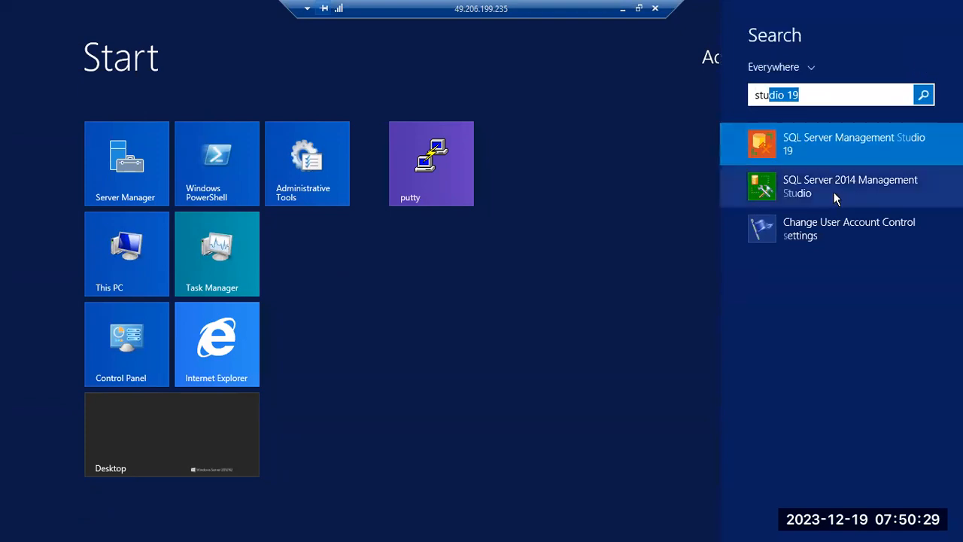
{"action": "left_click", "coordinate": [833, 191]}
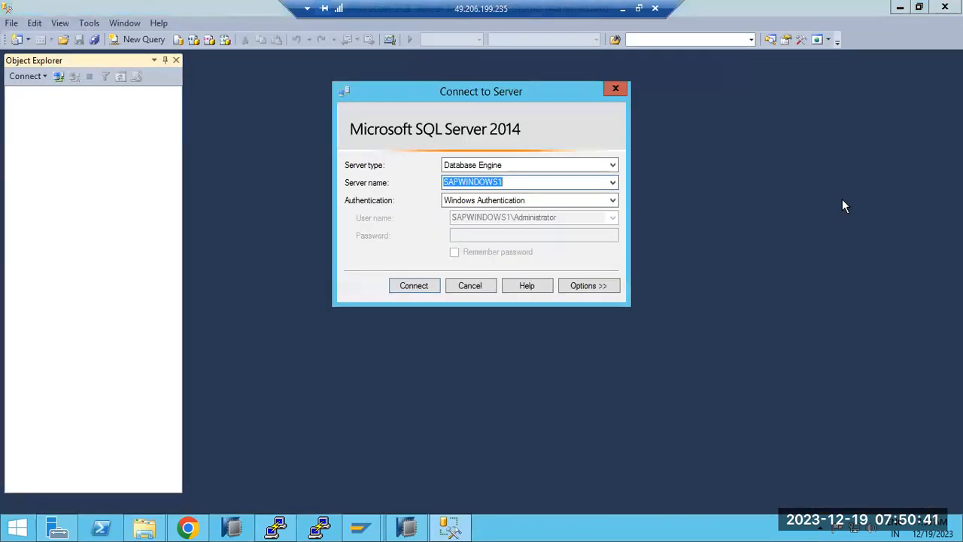
- Connect to SAPWINDOWS1 and delete the EEP and EVP databases
{"action": "left_click", "coordinate": [415, 286]}
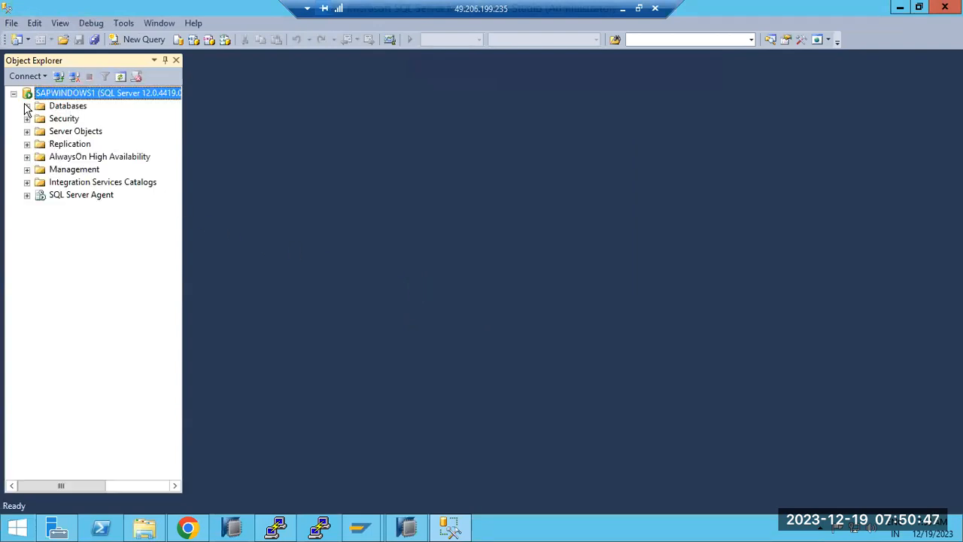
{"action": "left_click", "coordinate": [27, 106]}
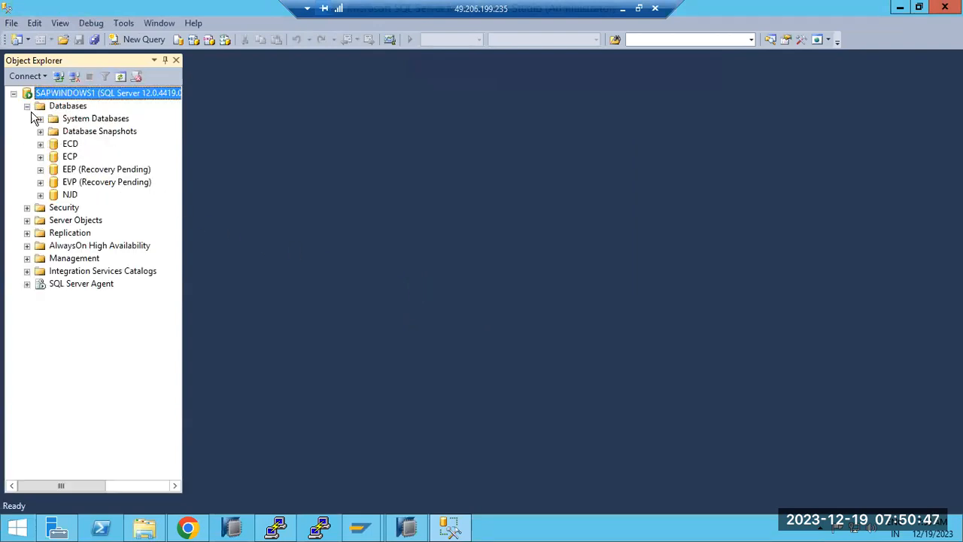
{"action": "right_click", "coordinate": [71, 173]}
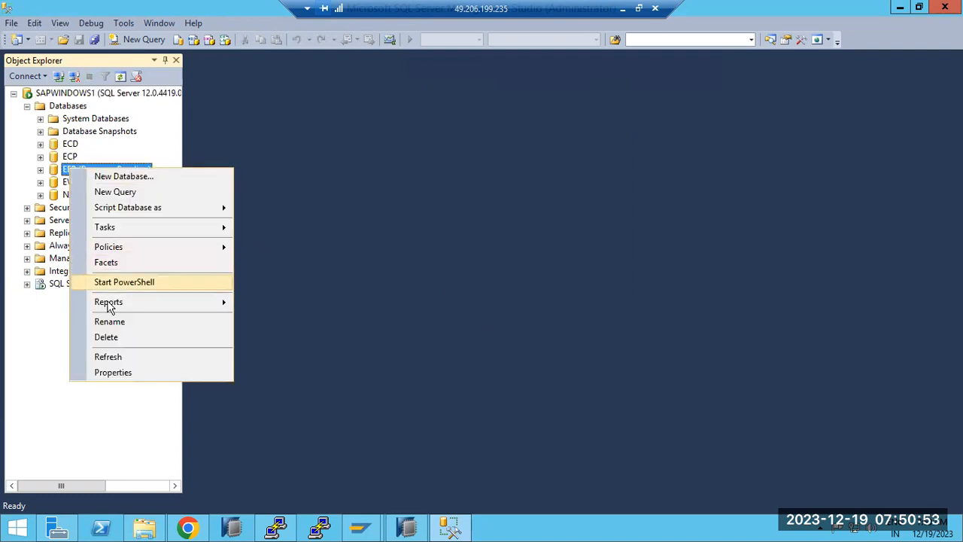
{"action": "left_click", "coordinate": [106, 337]}
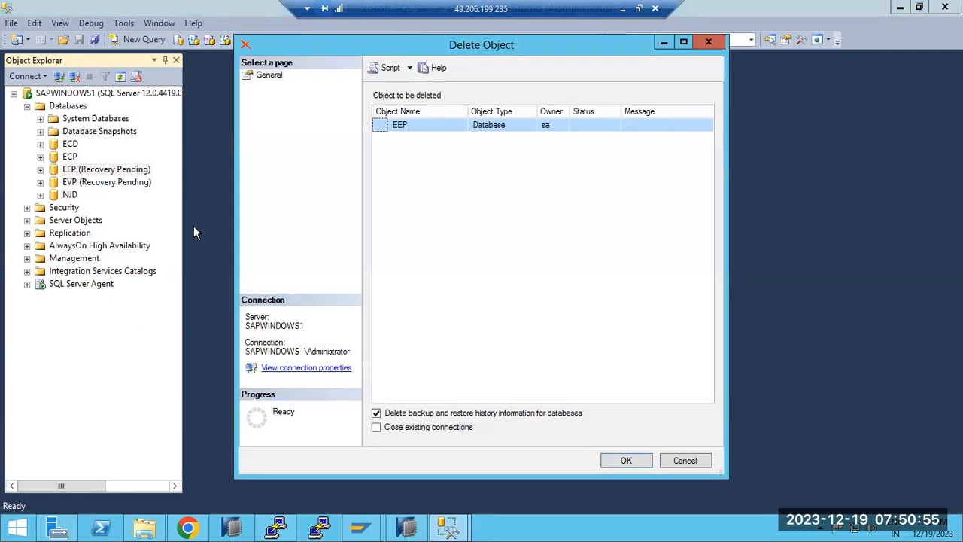
{"action": "left_click", "coordinate": [623, 461]}
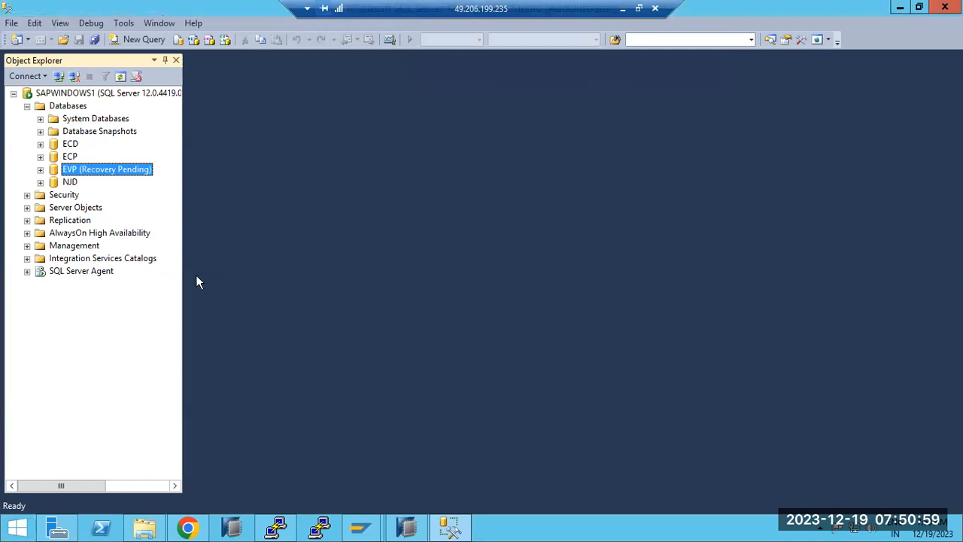
{"action": "right_click", "coordinate": [68, 173]}
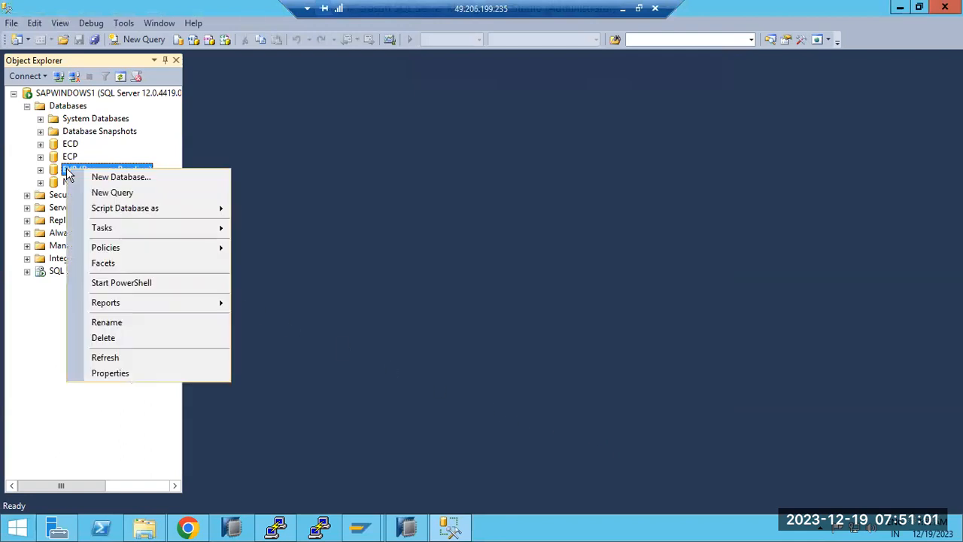
{"action": "left_click", "coordinate": [106, 338]}
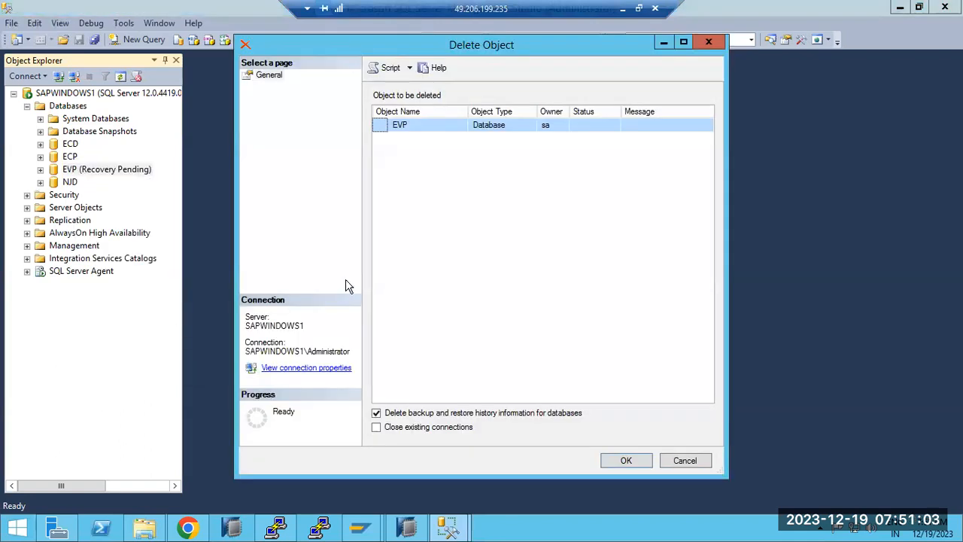
{"action": "left_click", "coordinate": [625, 459]}
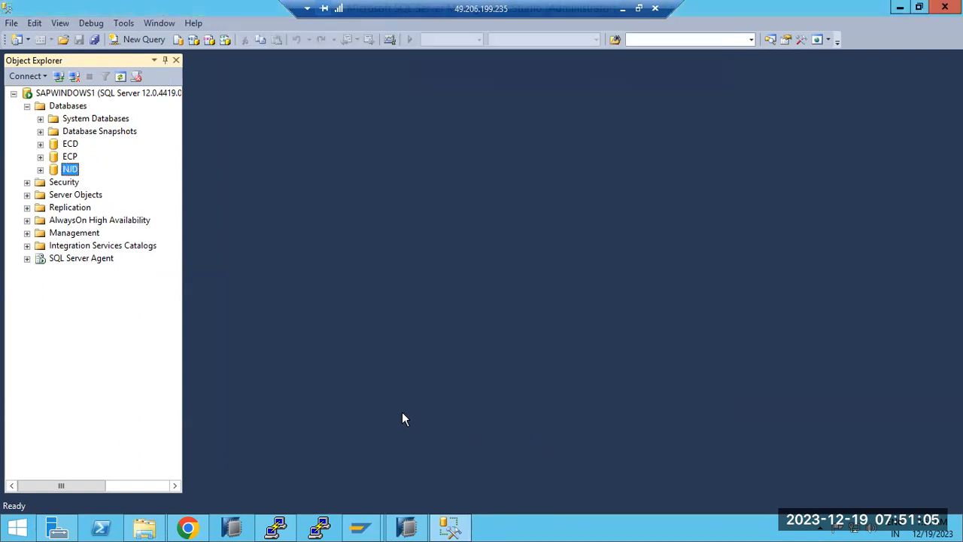
- Check HD1 recovery progress, then open the Back Up dialog for the ECP database
{"action": "left_click", "coordinate": [408, 527]}
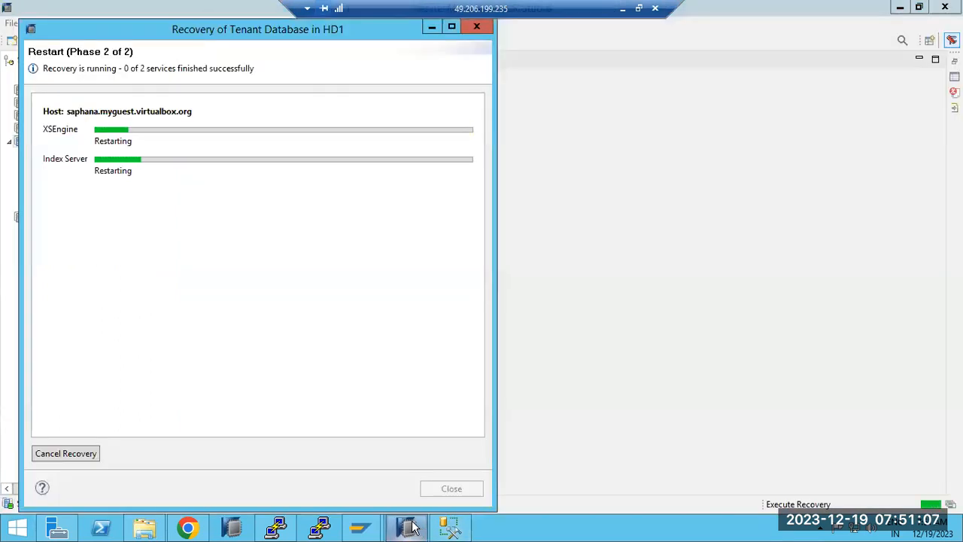
{"action": "left_click", "coordinate": [448, 527]}
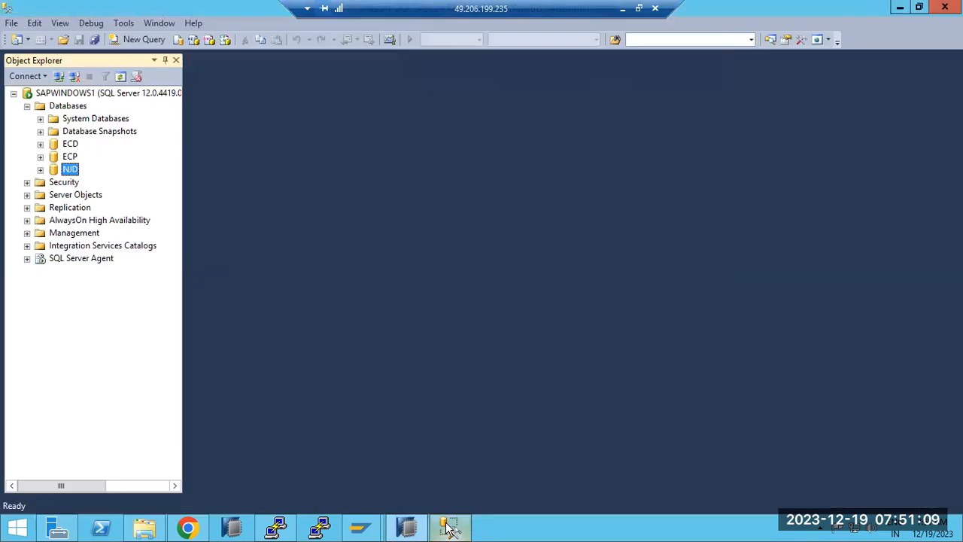
{"action": "left_click", "coordinate": [58, 158]}
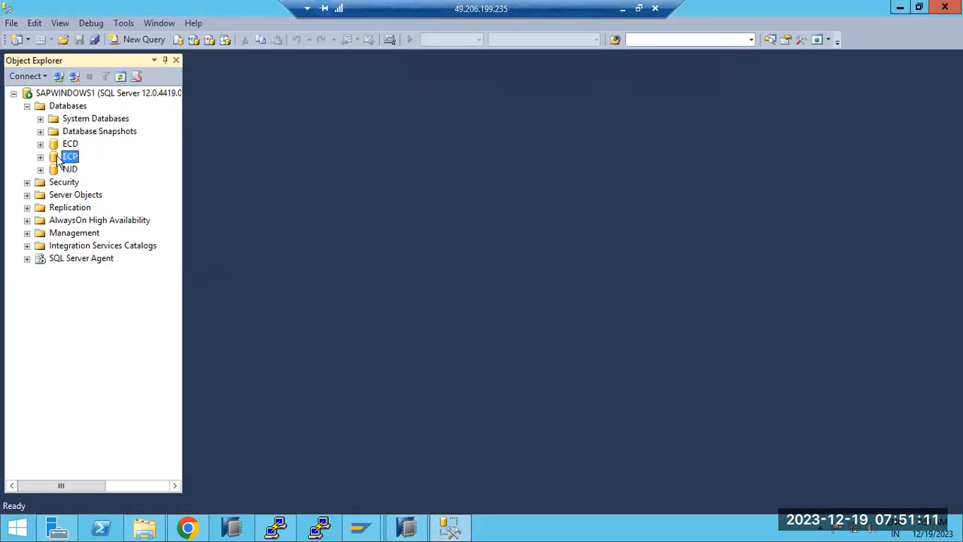
{"action": "left_click", "coordinate": [40, 157]}
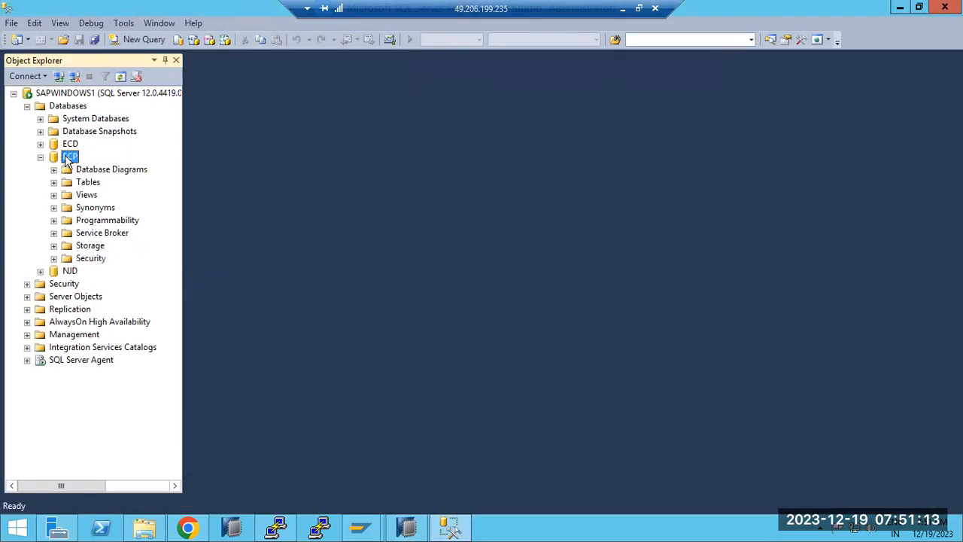
{"action": "right_click", "coordinate": [66, 158]}
{"action": "mouse_move", "coordinate": [217, 216]}
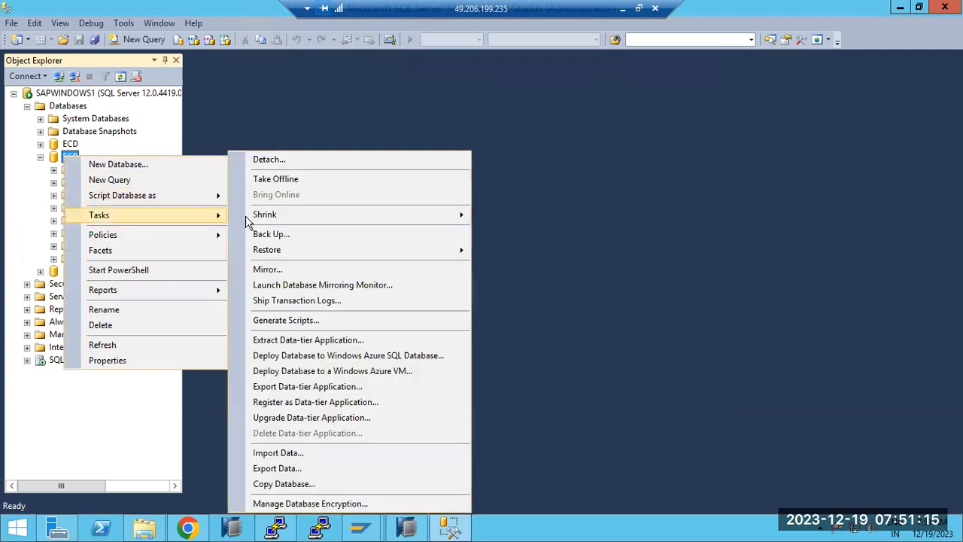
{"action": "left_click", "coordinate": [296, 234]}
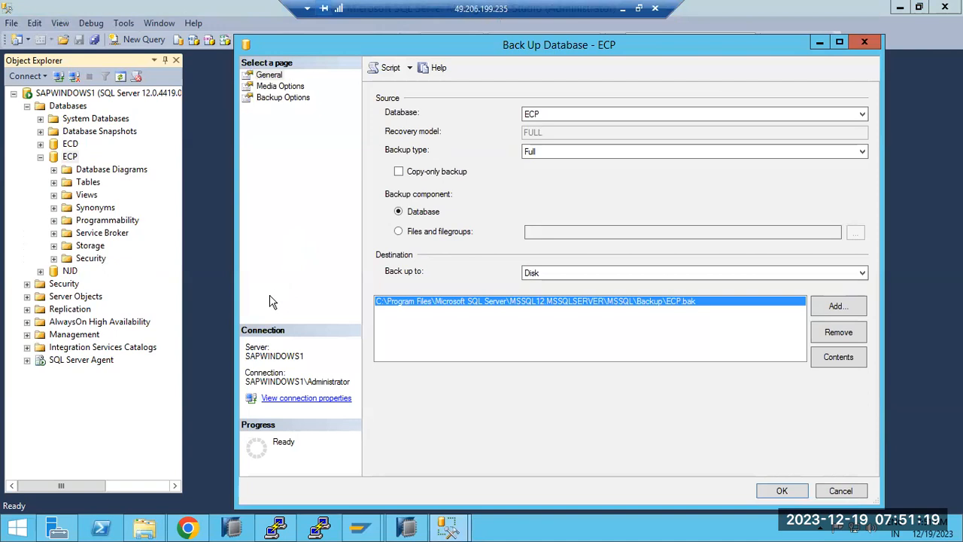
{"action": "left_click", "coordinate": [158, 531]}
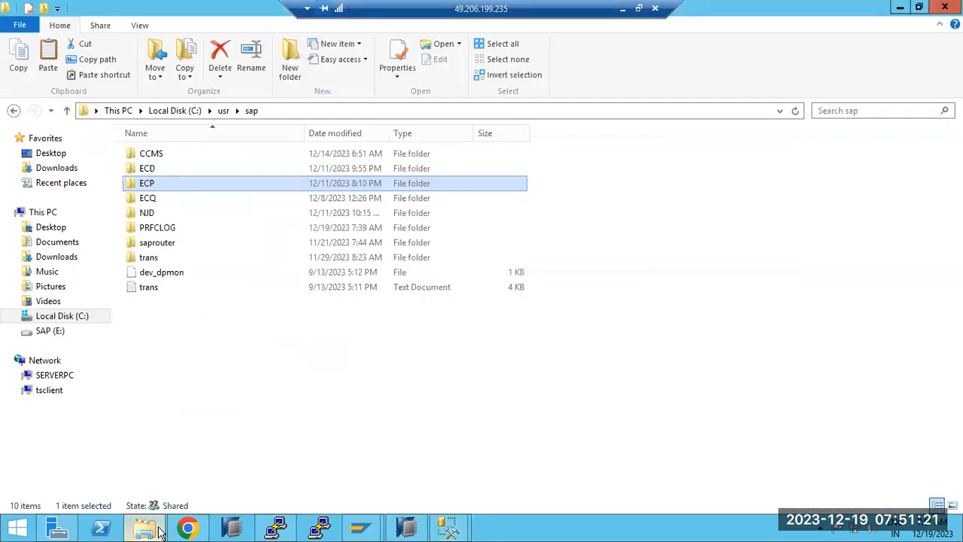
- Browse to E:\share on the SAP (E:) drive, reveal its path, and return to ECP backup
{"action": "left_click", "coordinate": [44, 214]}
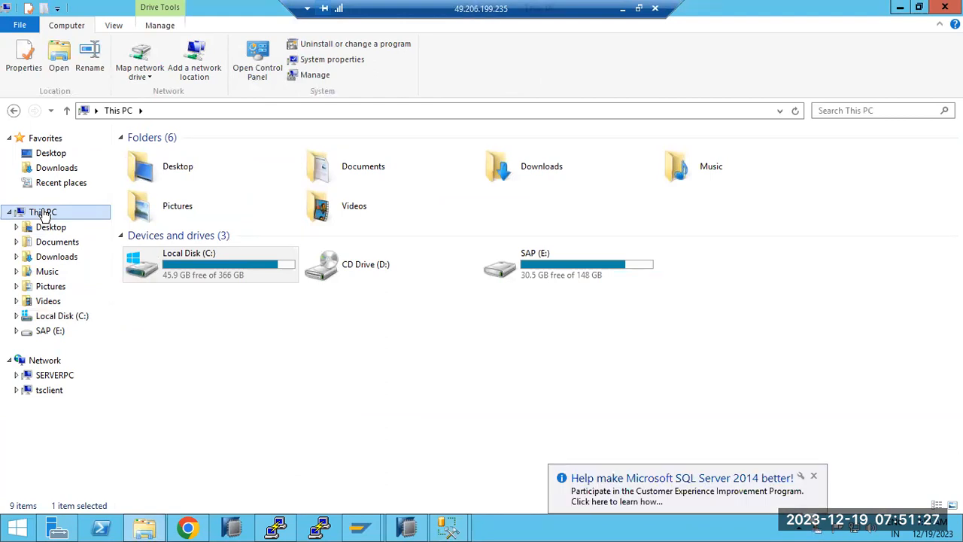
{"action": "double_click", "coordinate": [553, 265]}
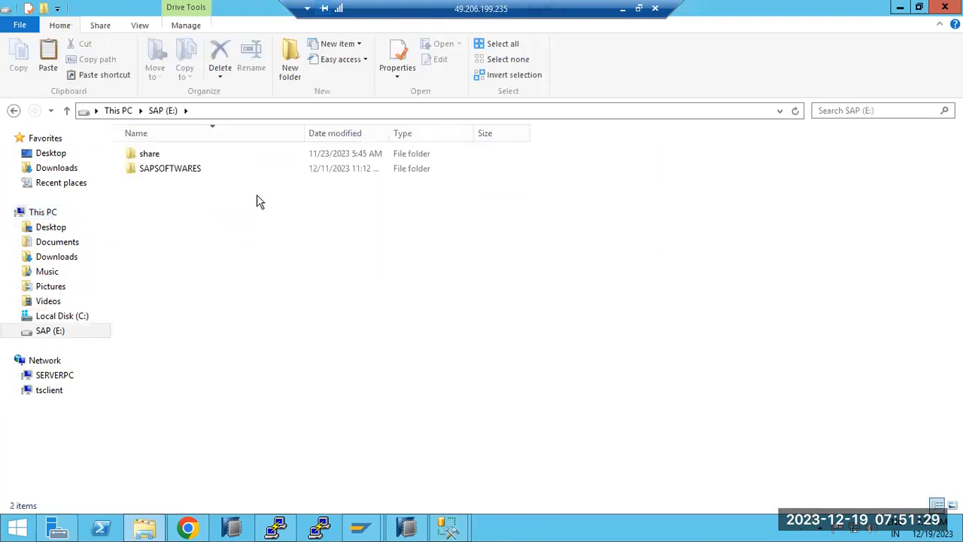
{"action": "double_click", "coordinate": [151, 155]}
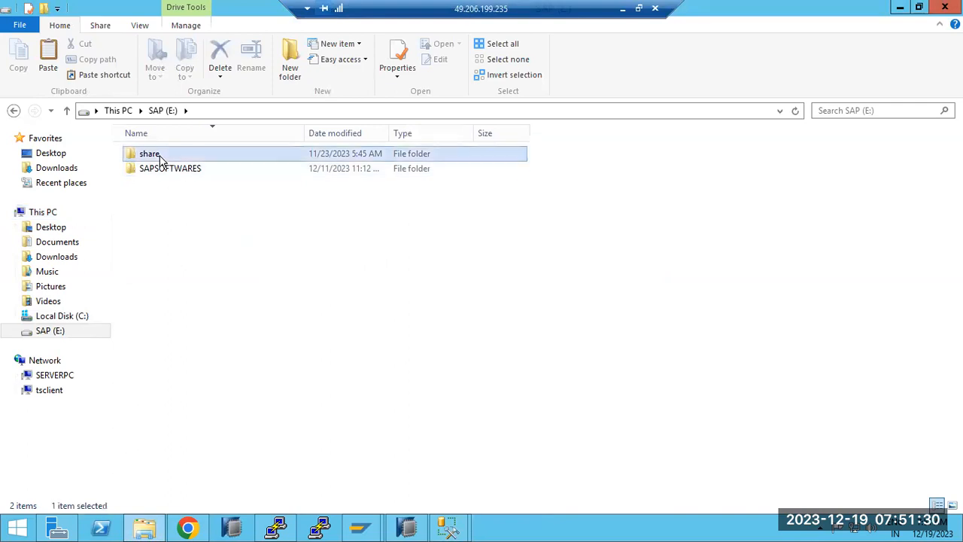
{"action": "left_click", "coordinate": [241, 110]}
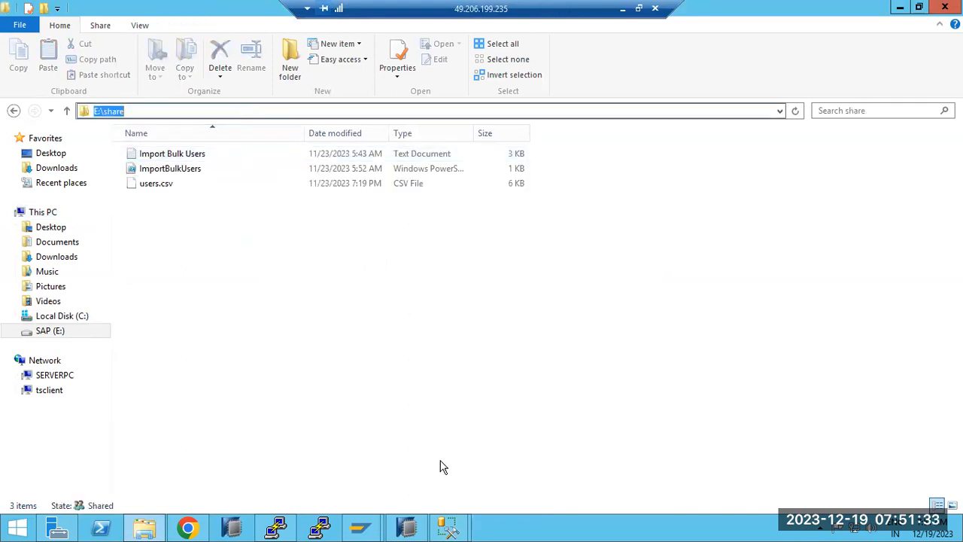
{"action": "left_click", "coordinate": [450, 526]}
{"action": "left_click", "coordinate": [512, 491]}
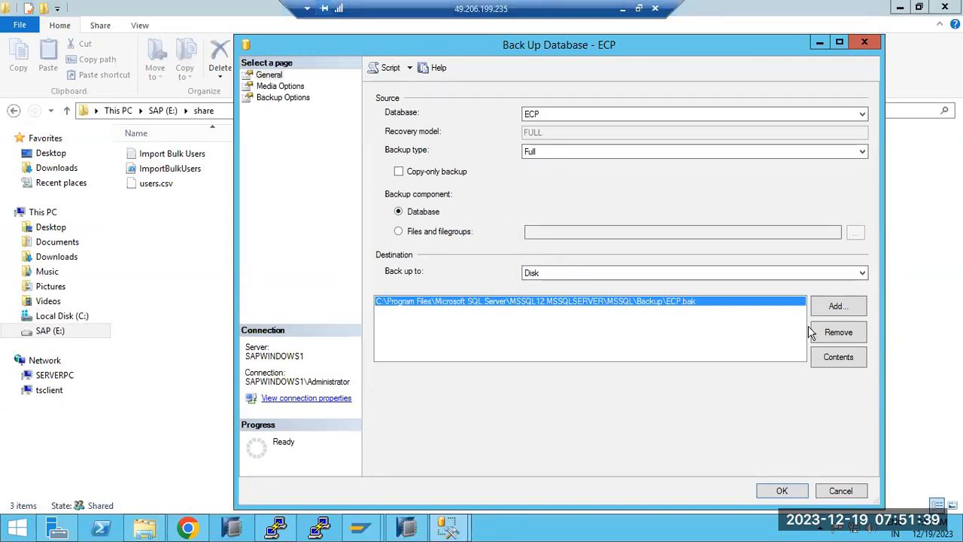
- Add E:\share\ECP as the ECP backup destination file
{"action": "left_click", "coordinate": [837, 306]}
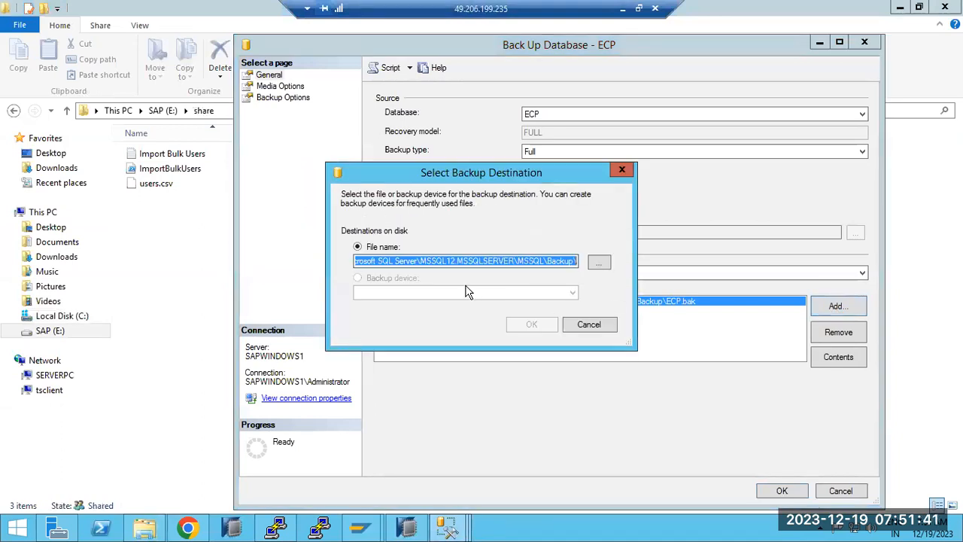
{"action": "left_click_drag", "start_coordinate": [518, 260], "coordinate": [656, 256]}
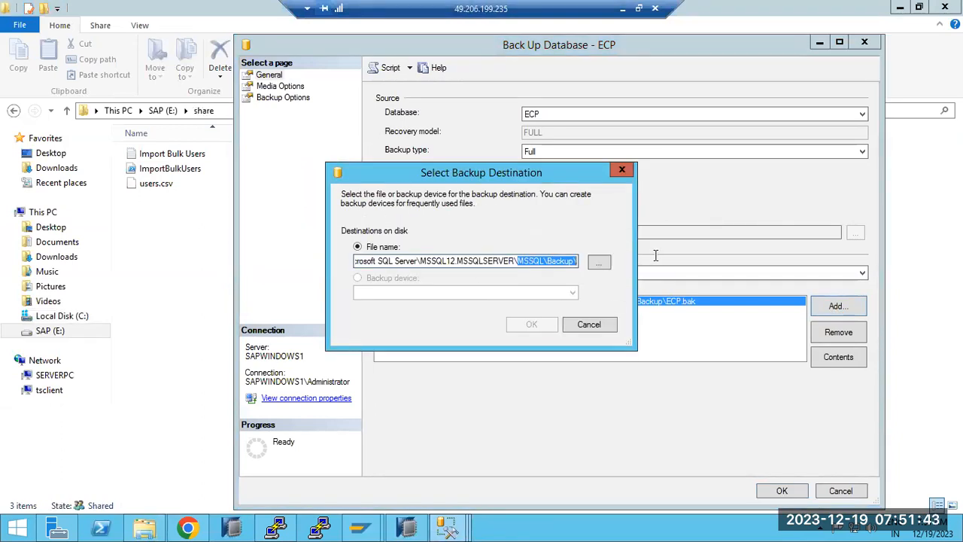
{"action": "key", "text": "ctrl+a"}
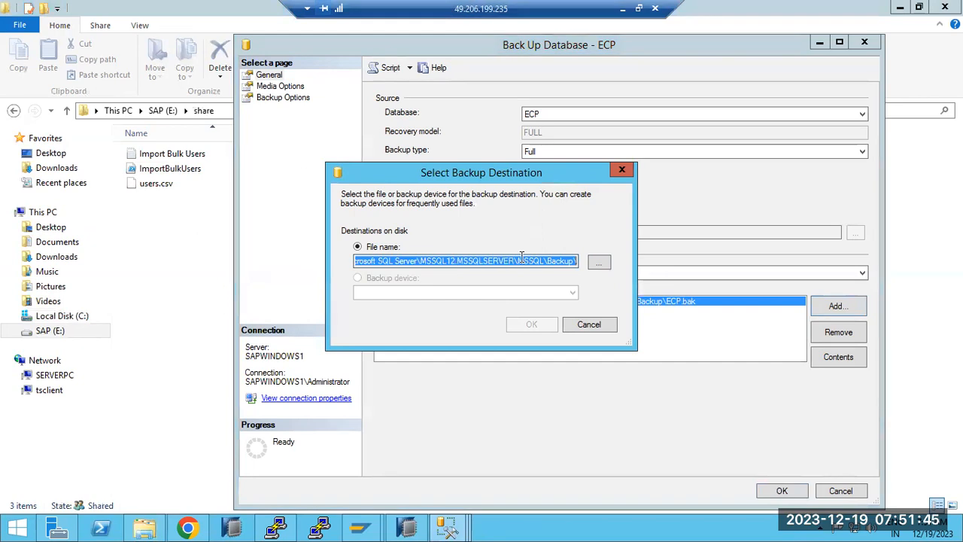
{"action": "type", "text": "E:\\share"}
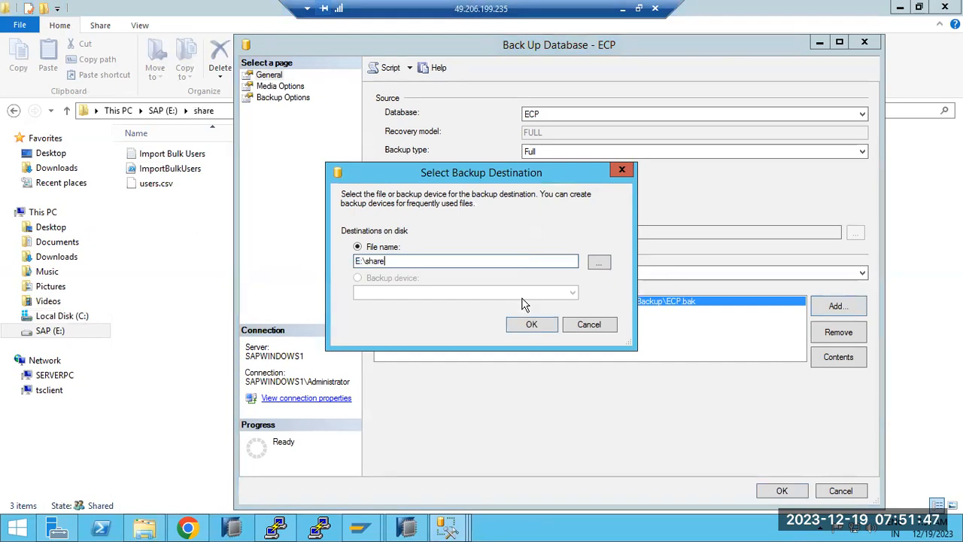
{"action": "left_click", "coordinate": [532, 324]}
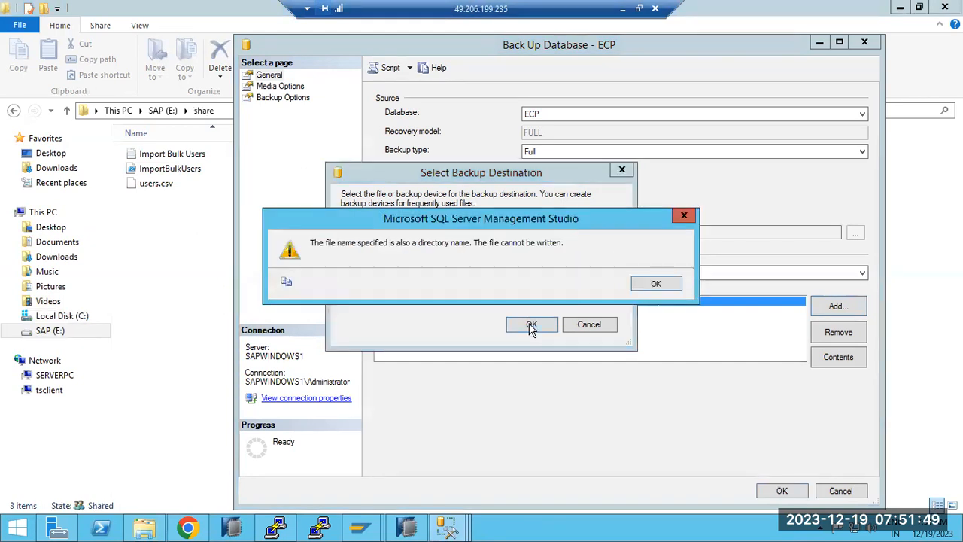
{"action": "left_click", "coordinate": [656, 283]}
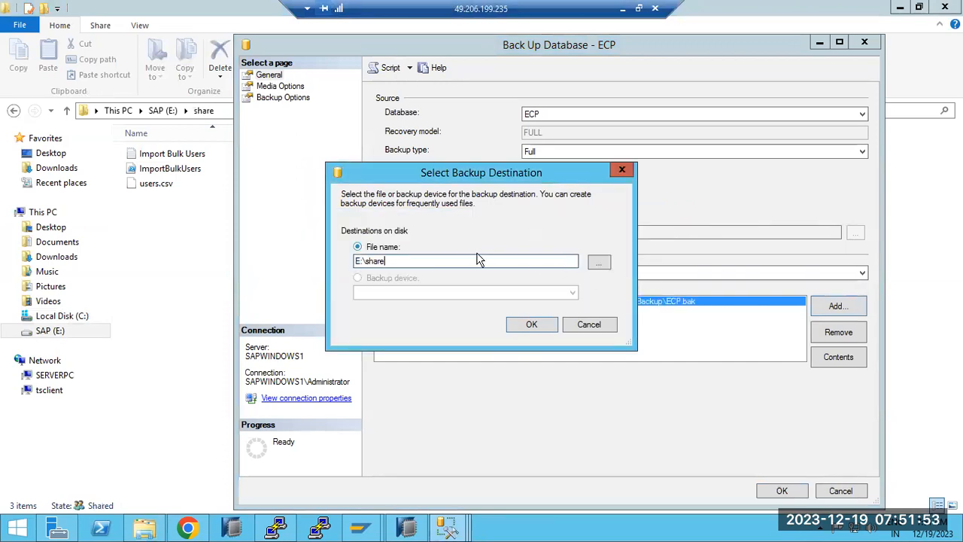
{"action": "type", "text": "\\ECP"}
{"action": "left_click", "coordinate": [530, 324]}
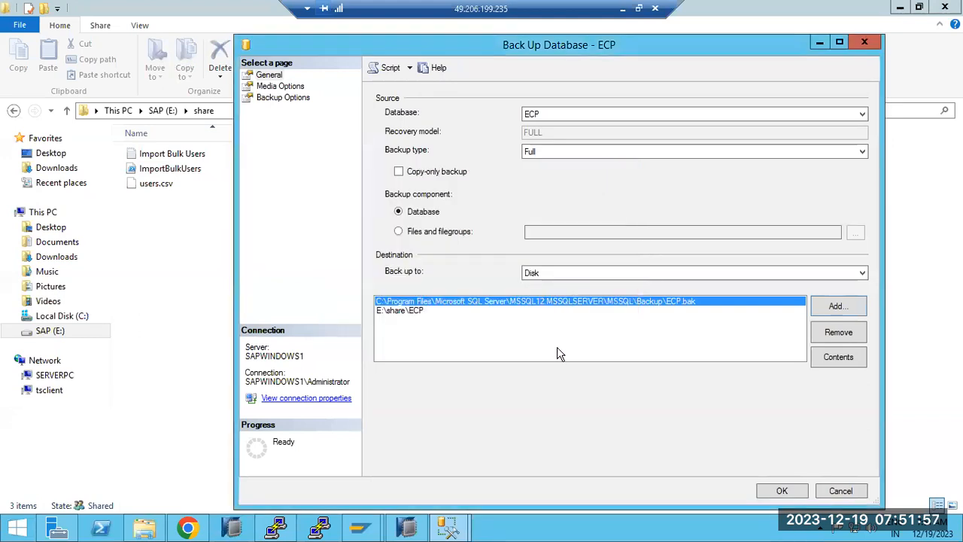
{"action": "left_click", "coordinate": [443, 314]}
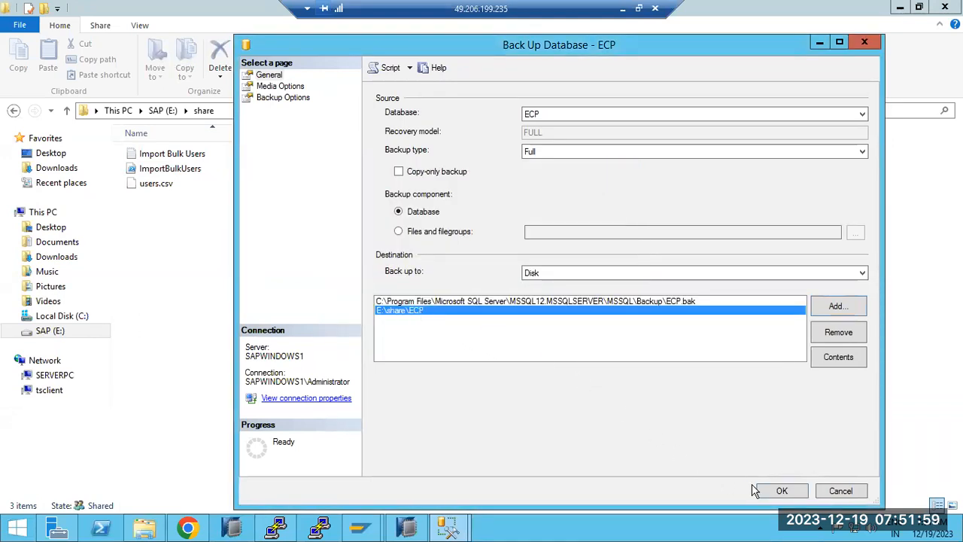
- Run the Full ECP backup, dismiss the not-enough-disk-space error, and close the dialog
{"action": "left_click", "coordinate": [783, 491]}
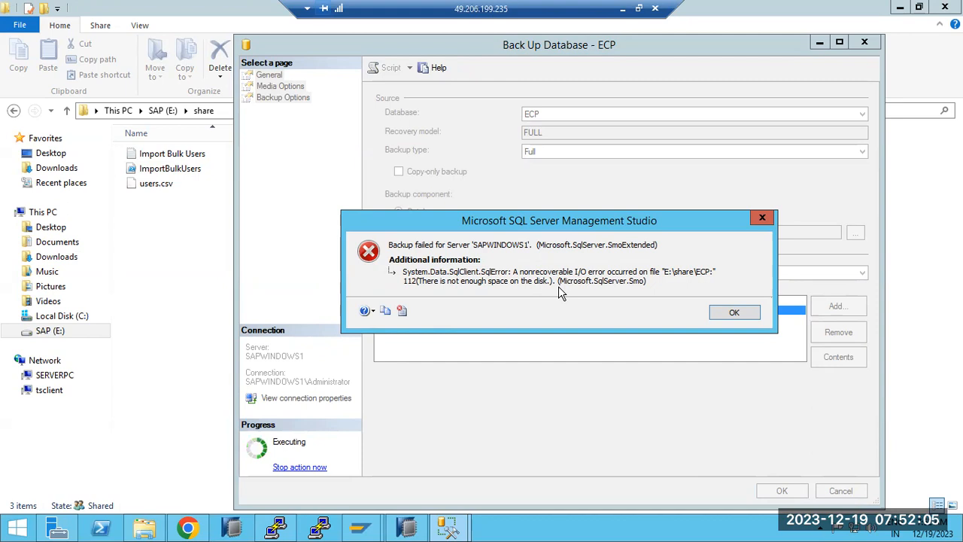
{"action": "left_click", "coordinate": [731, 312]}
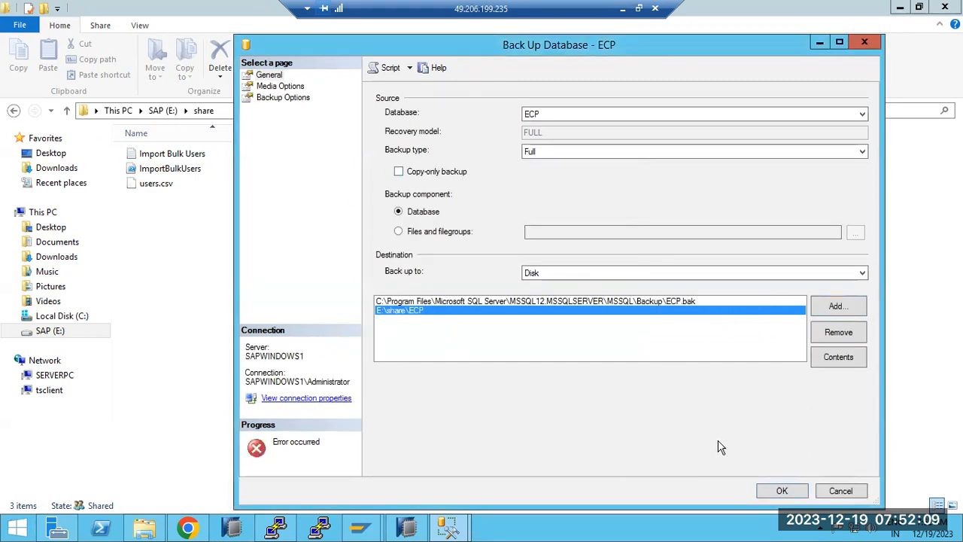
{"action": "left_click", "coordinate": [699, 151]}
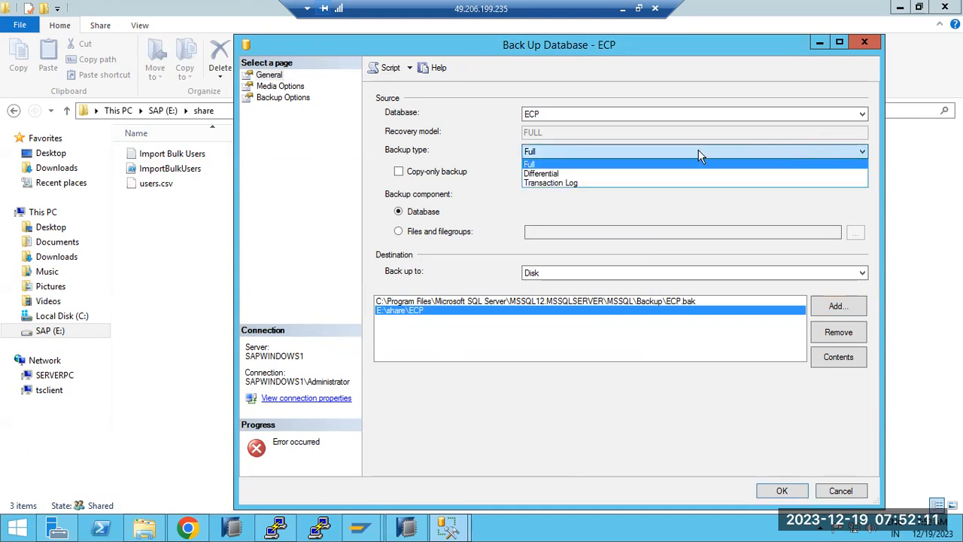
{"action": "left_click", "coordinate": [737, 431]}
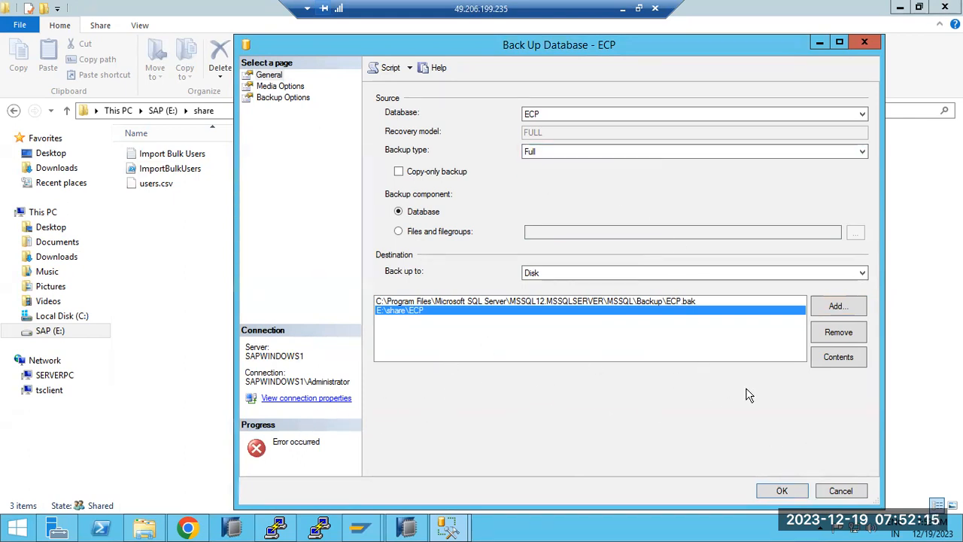
{"action": "left_click", "coordinate": [841, 491]}
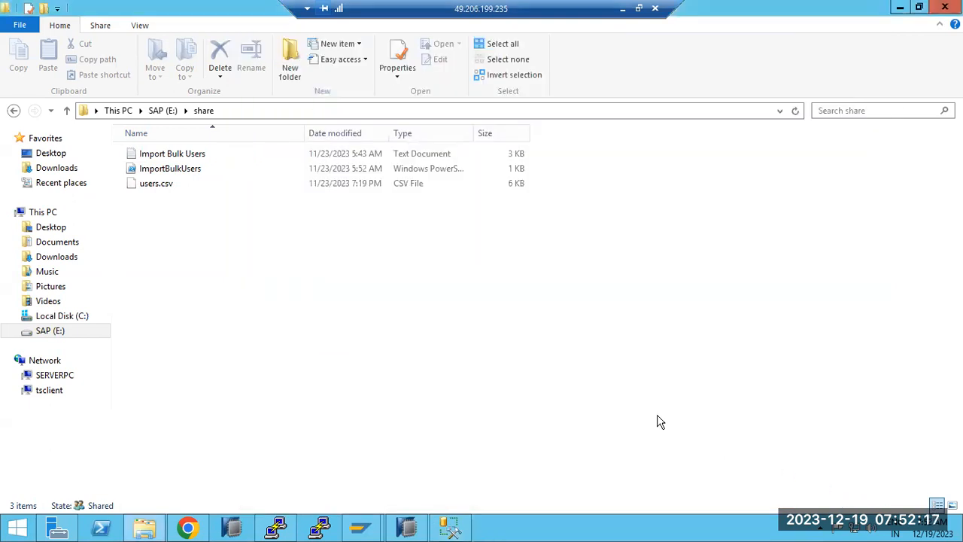
- Check drive free space (SAP (E:) 30.5 GB of 148 GB) and return to Management Studio
{"action": "left_click", "coordinate": [43, 213]}
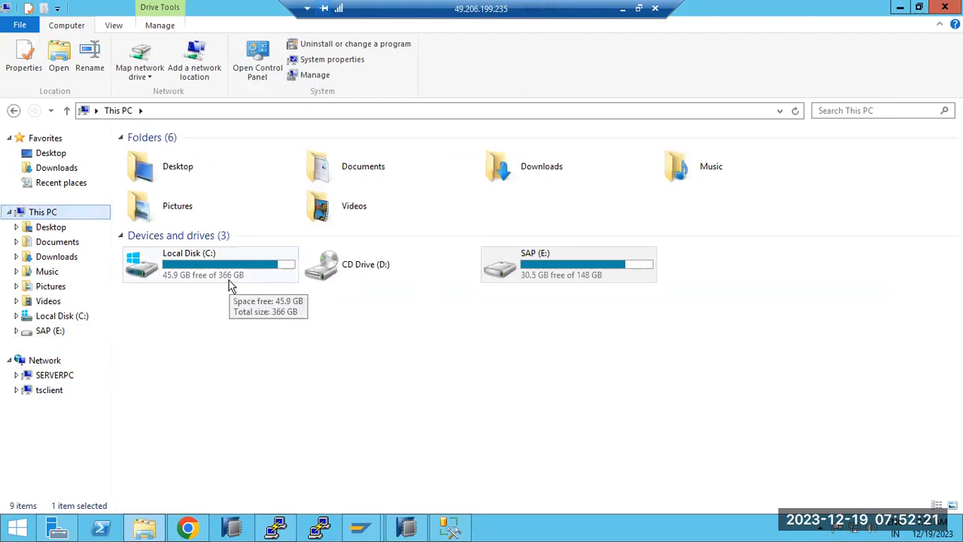
{"action": "double_click", "coordinate": [594, 272]}
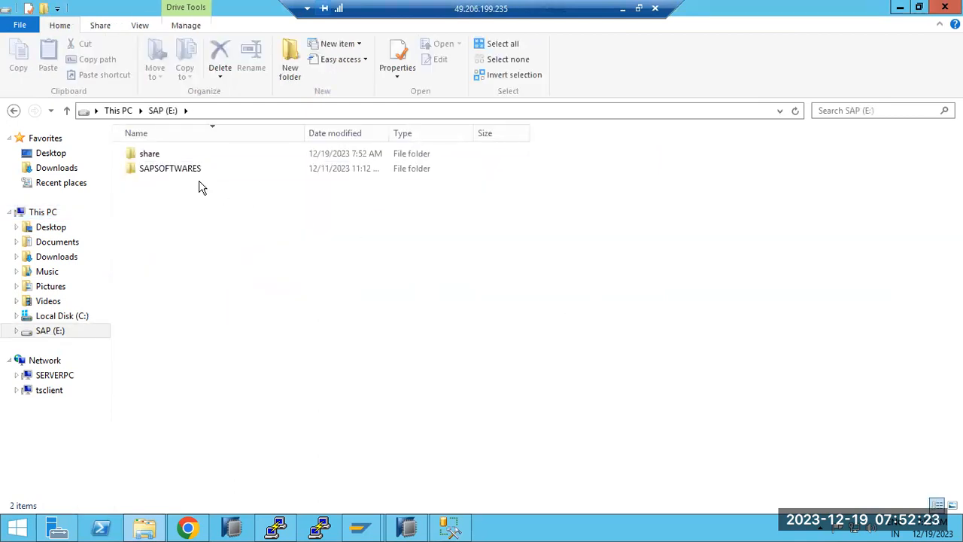
{"action": "double_click", "coordinate": [150, 156]}
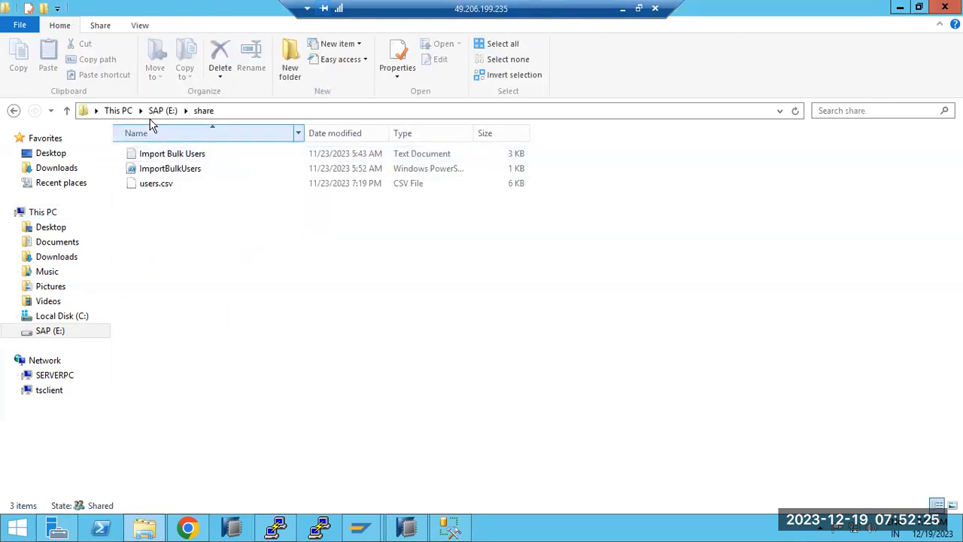
{"action": "left_click", "coordinate": [119, 111]}
{"action": "left_click", "coordinate": [450, 527]}
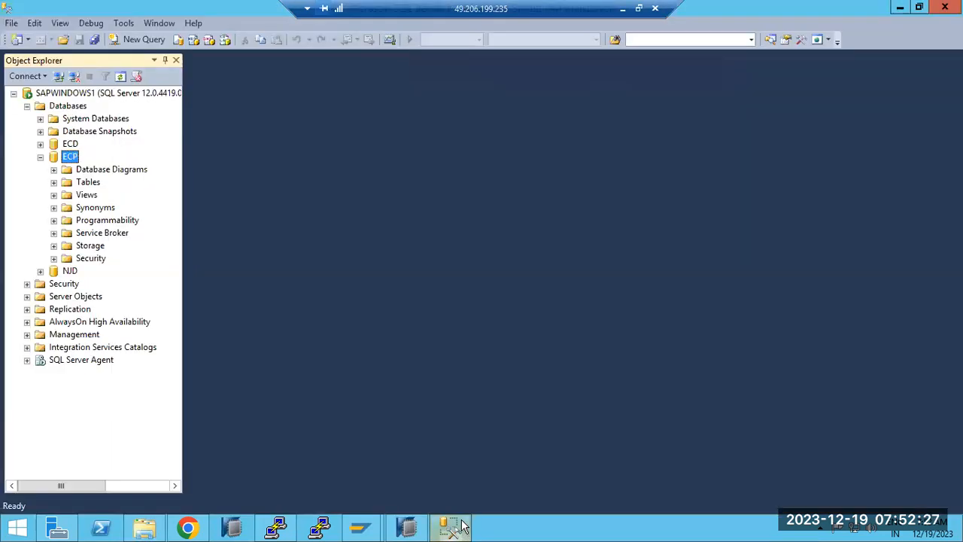
{"action": "right_click", "coordinate": [71, 157]}
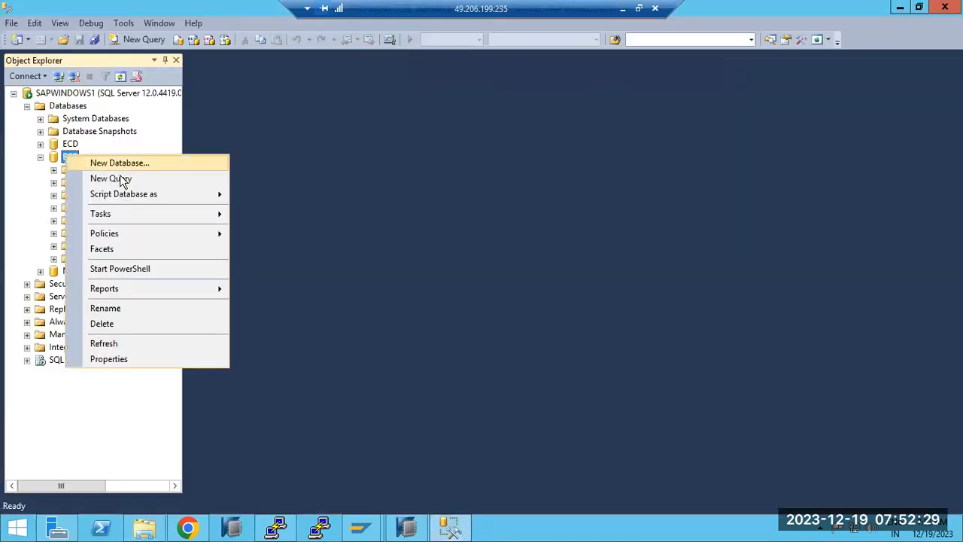
{"action": "mouse_move", "coordinate": [204, 214]}
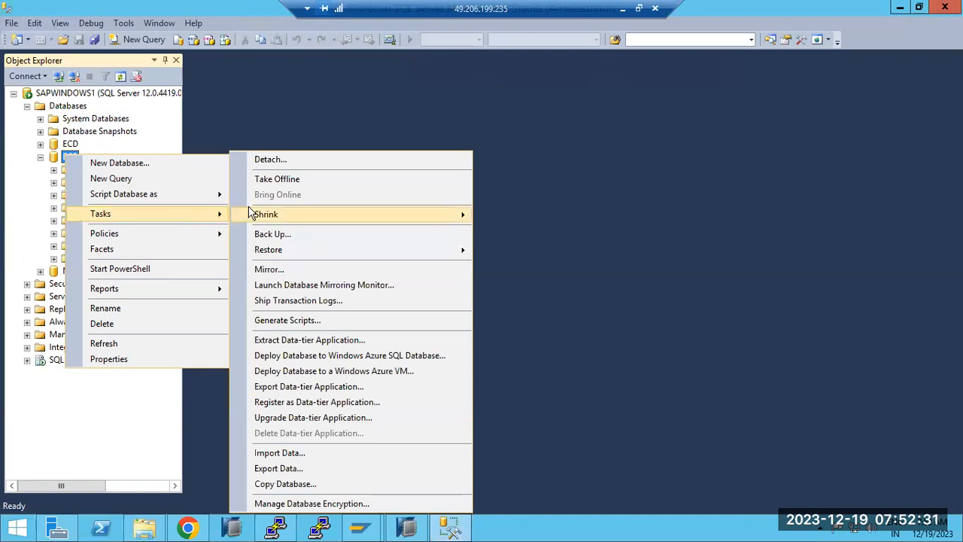
{"action": "mouse_move", "coordinate": [285, 252]}
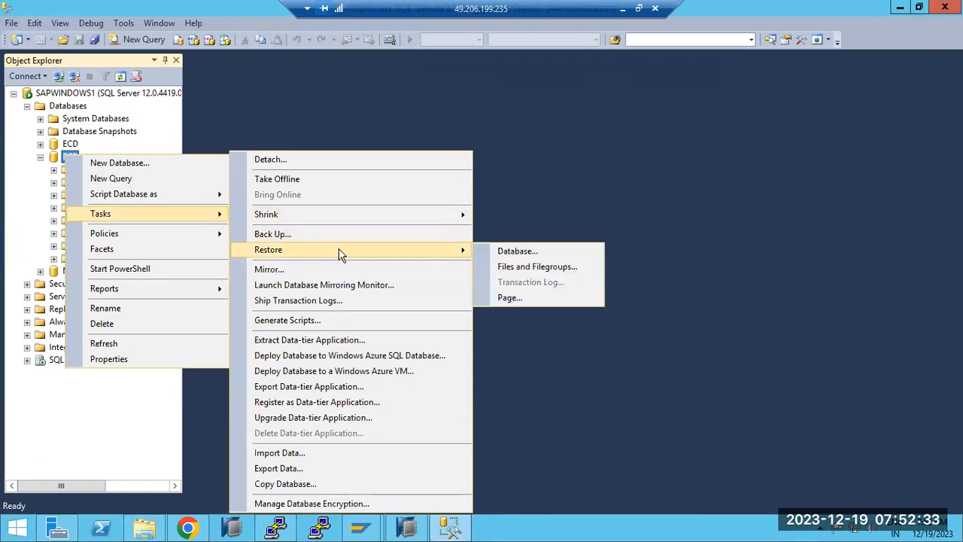
{"action": "left_click", "coordinate": [497, 255]}
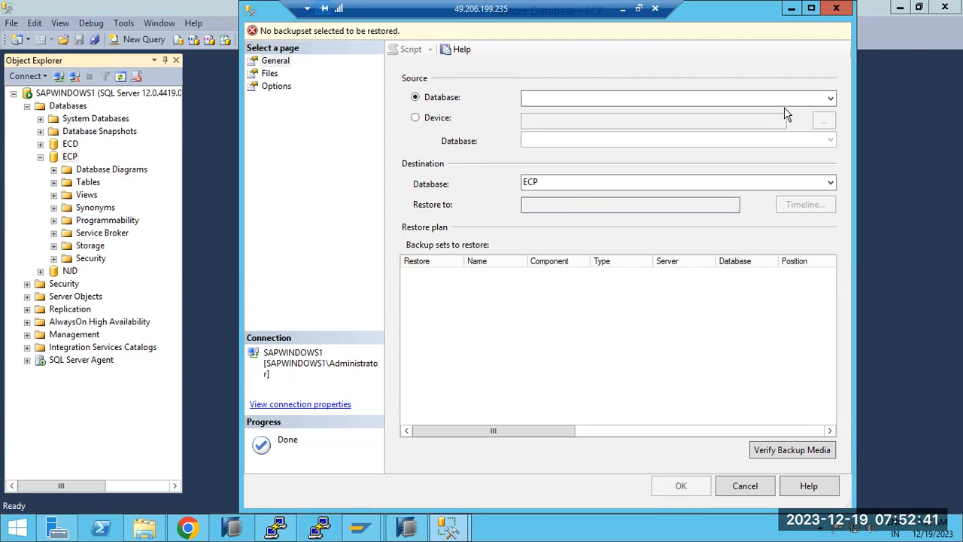
{"action": "left_click", "coordinate": [831, 98]}
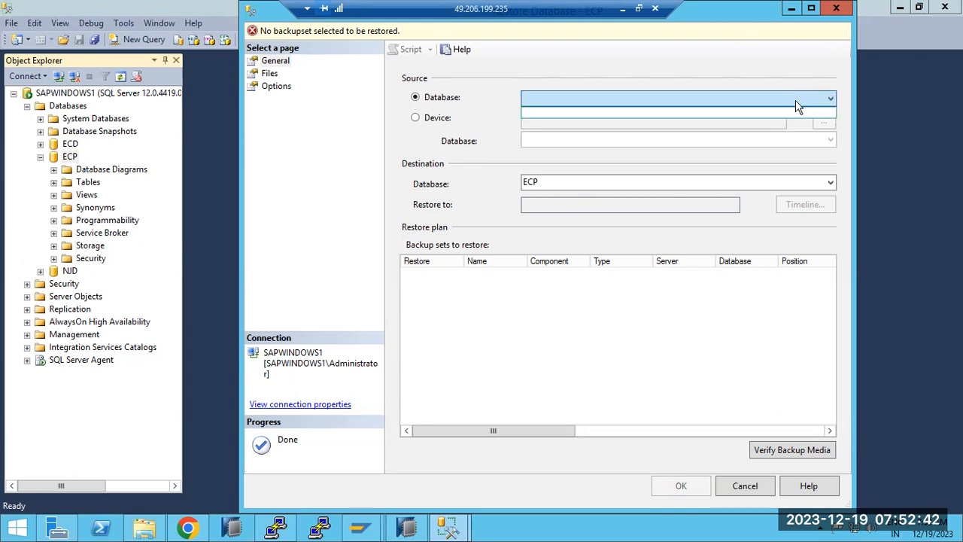
{"action": "left_click", "coordinate": [434, 124]}
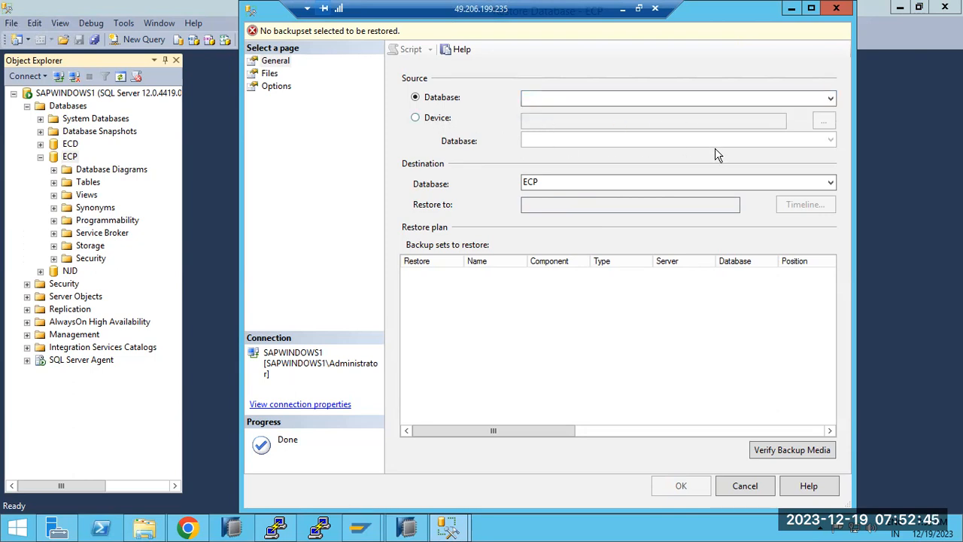
{"action": "left_click", "coordinate": [830, 183]}
{"action": "left_click", "coordinate": [831, 184]}
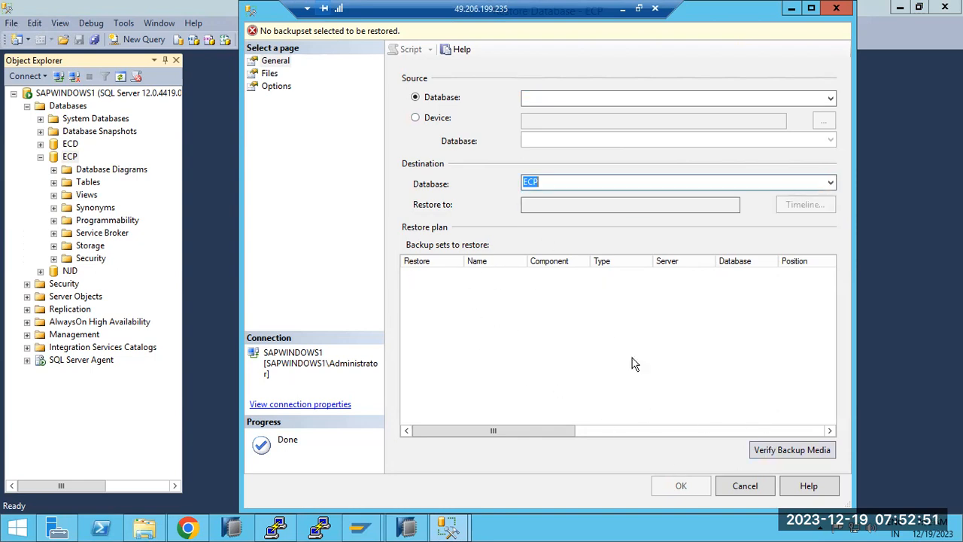
{"action": "left_click", "coordinate": [740, 484]}
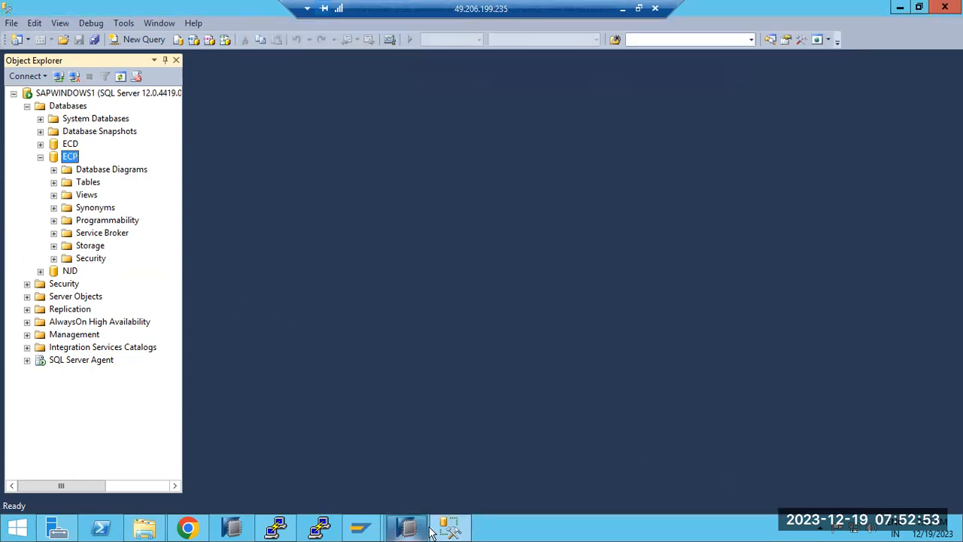
- View HD1 recovery progress with XSEngine and Index Server restarting, then switch to PuTTY
{"action": "left_click", "coordinate": [433, 531]}
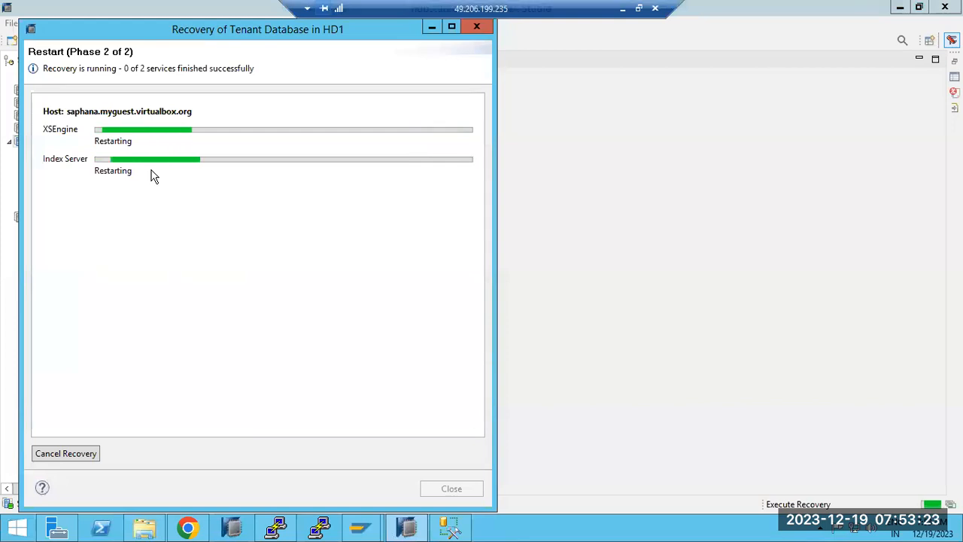
{"action": "left_click", "coordinate": [280, 527]}
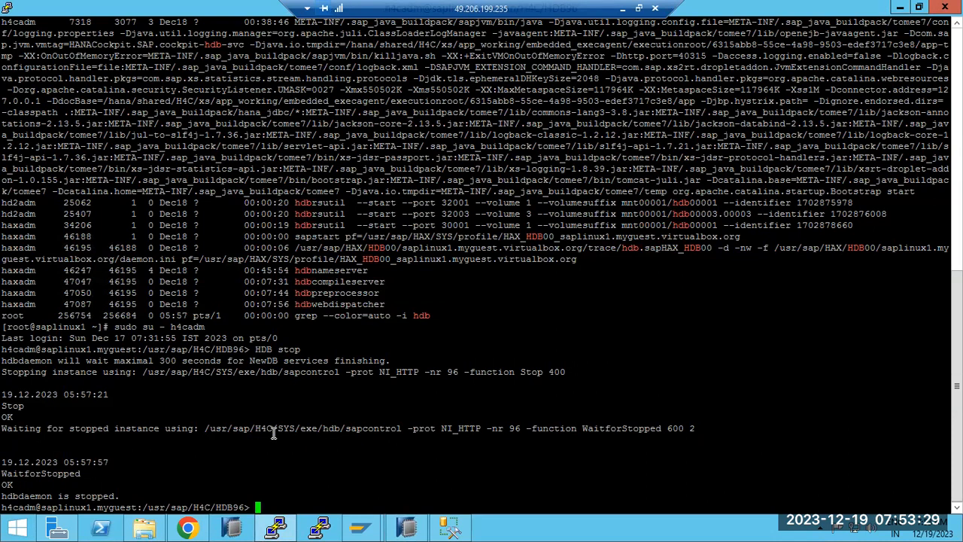
- Exit the H4C session, switch to hd1adm via sudo su - hd1adm, and run HDB info
{"action": "type", "text": "exit"}
{"action": "key", "text": "Return"}
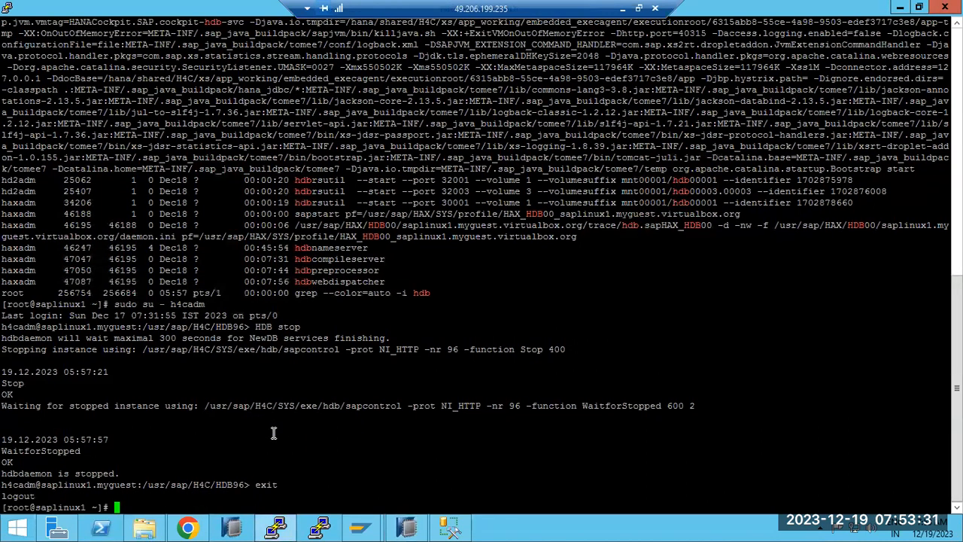
{"action": "type", "text": "sudo su - hd1adm"}
{"action": "key", "text": "Return"}
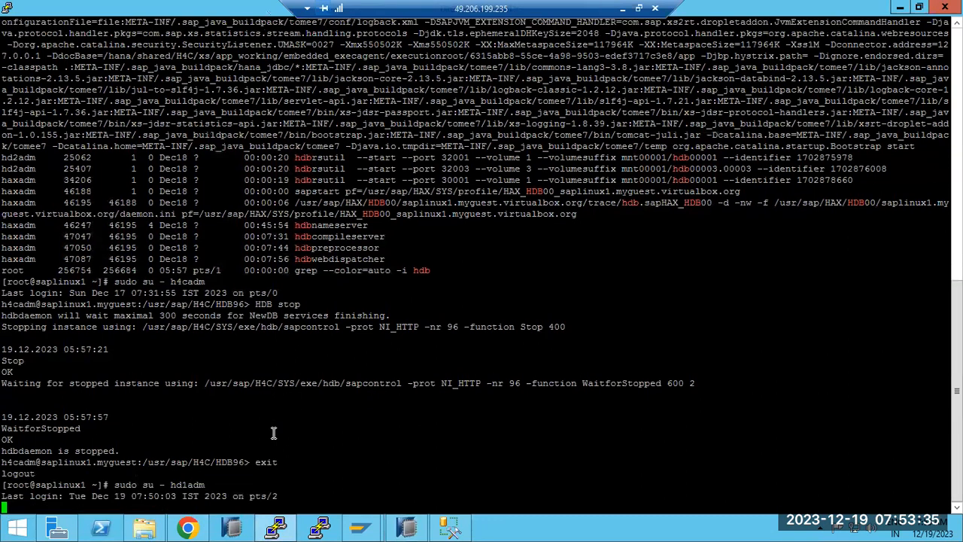
{"action": "type", "text": "HDB info"}
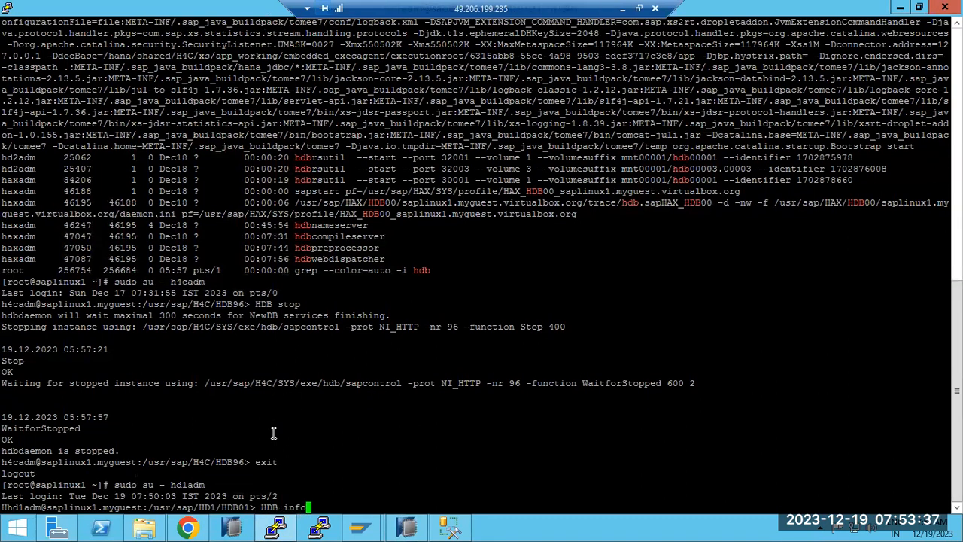
{"action": "key", "text": "Return"}
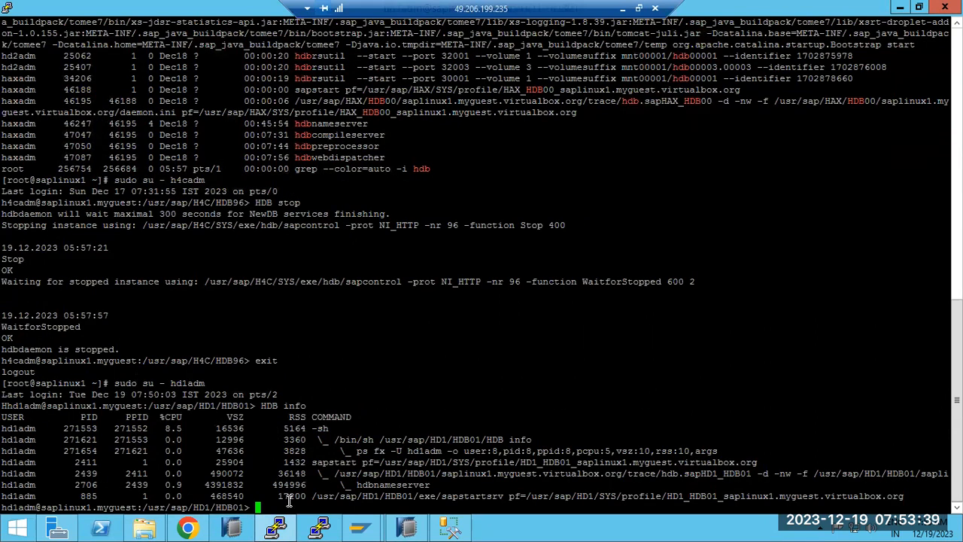
{"action": "left_click", "coordinate": [319, 528]}
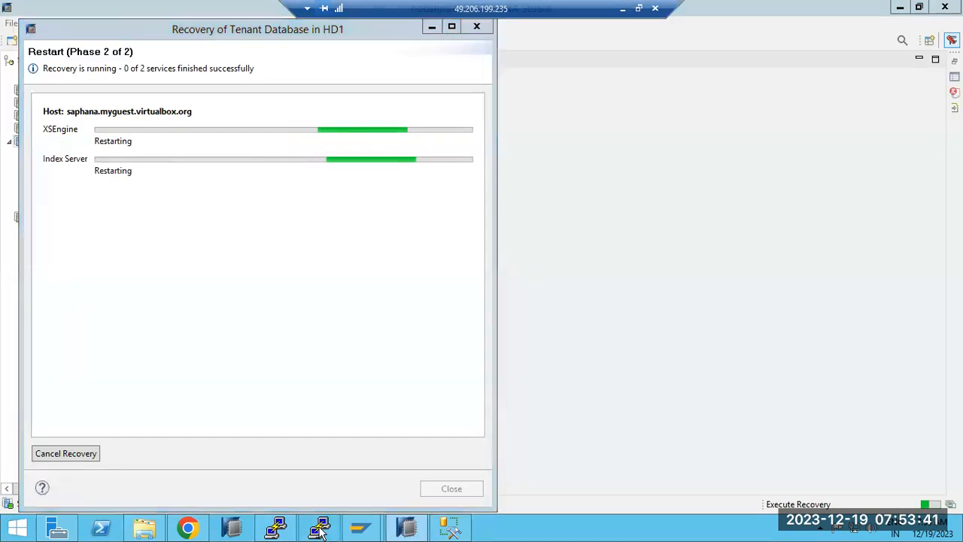
{"action": "left_click", "coordinate": [320, 527]}
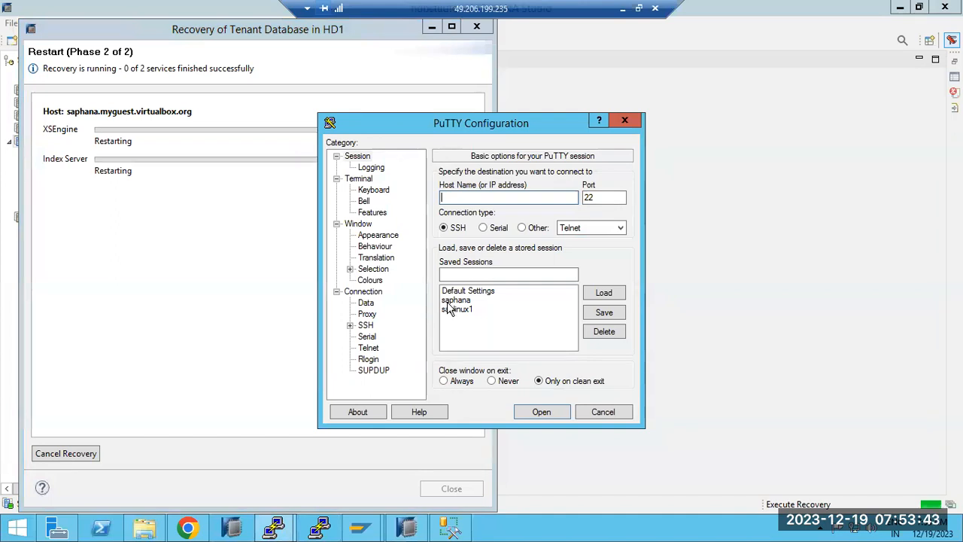
{"action": "left_click", "coordinate": [216, 290]}
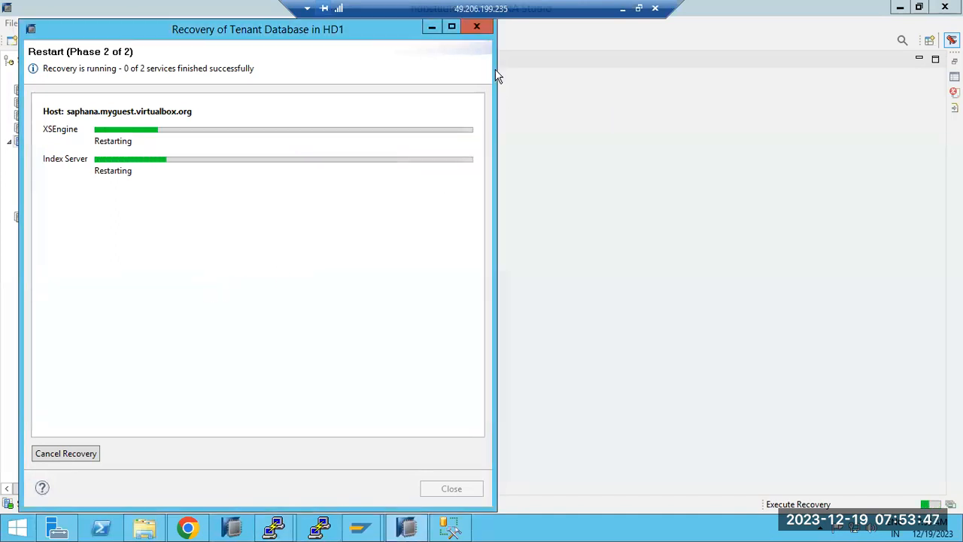